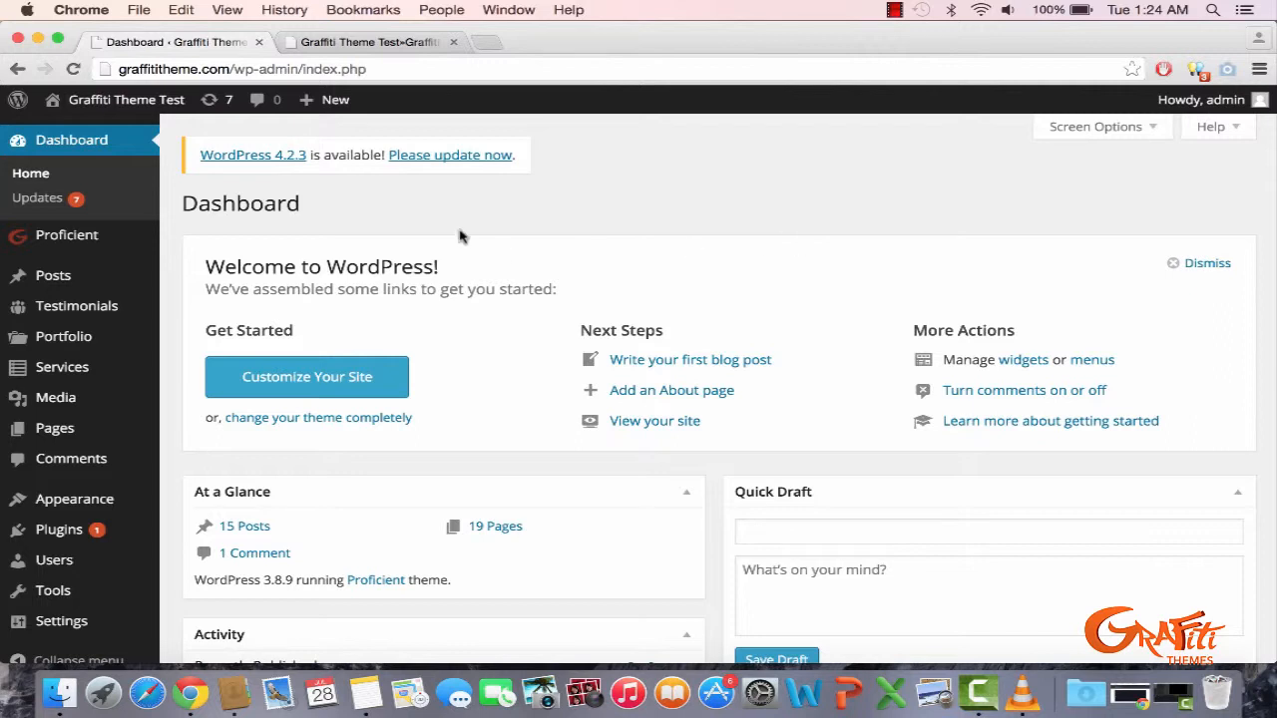
- View the site's login page at graffititheme.com/wp-login.php in a fresh browser tab, closing that tab when finished
left_click(453, 42)
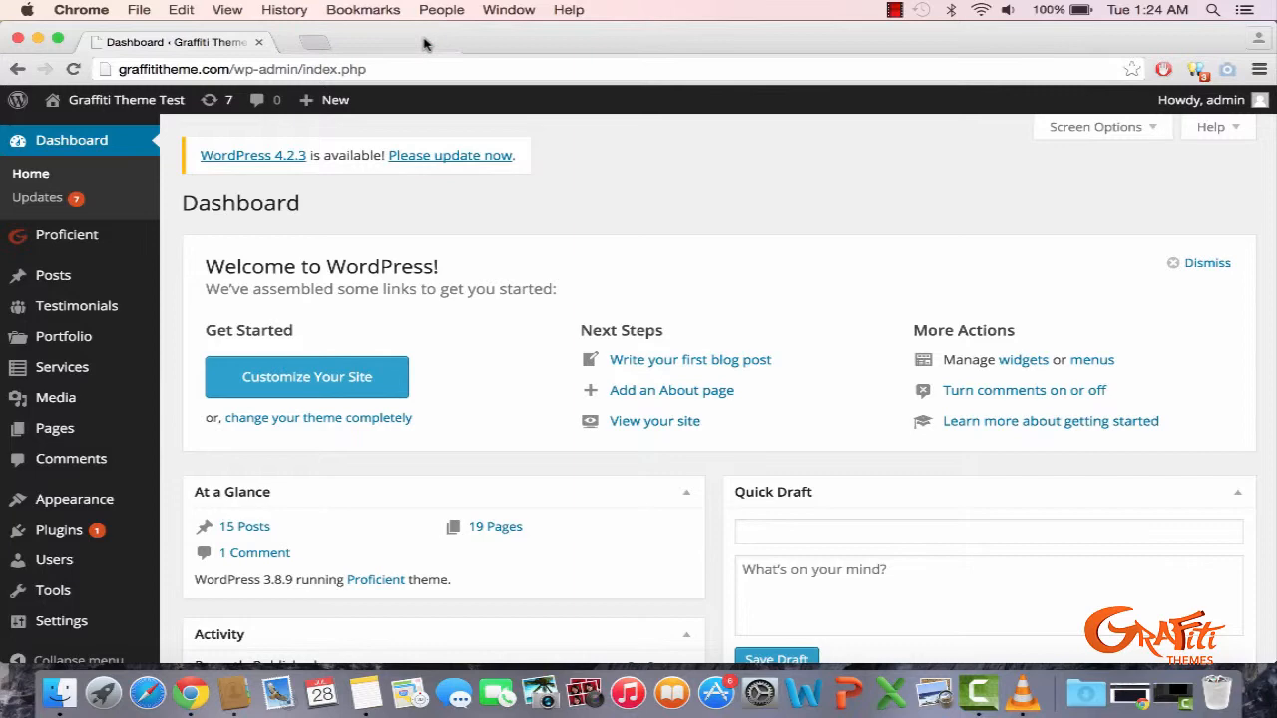
left_click(311, 44)
type("graffititheme.com")
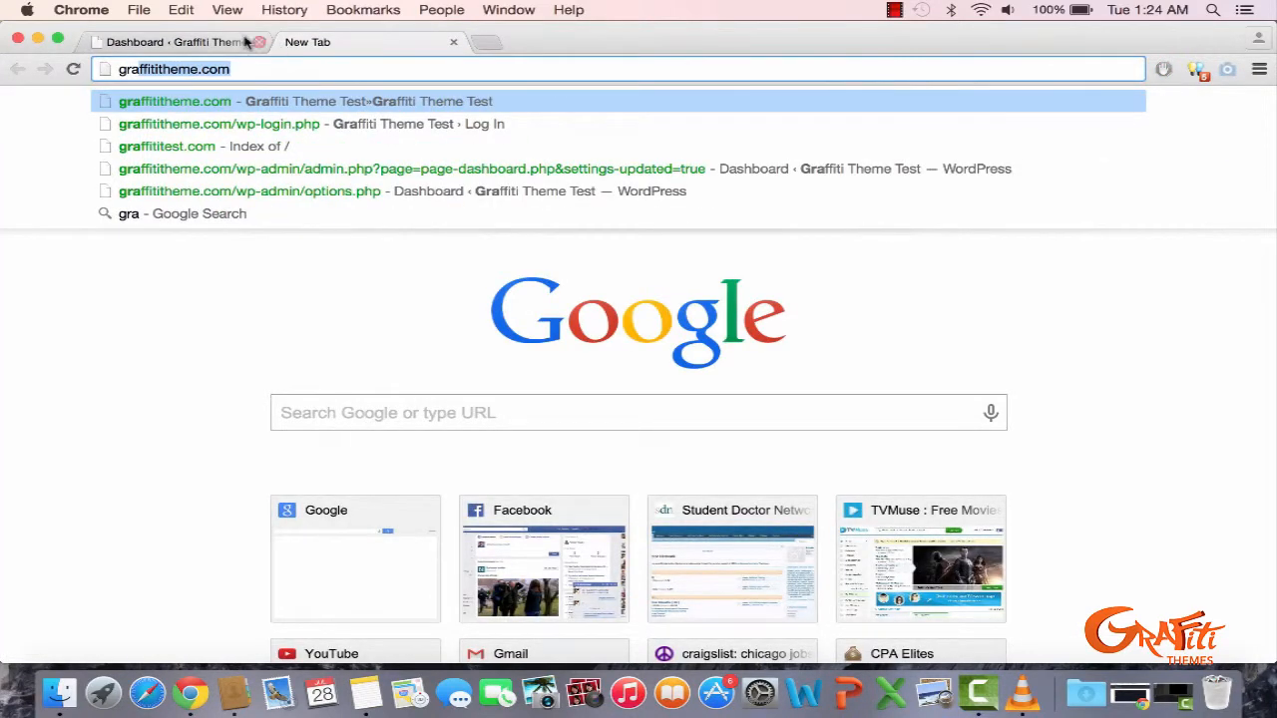
left_click(262, 125)
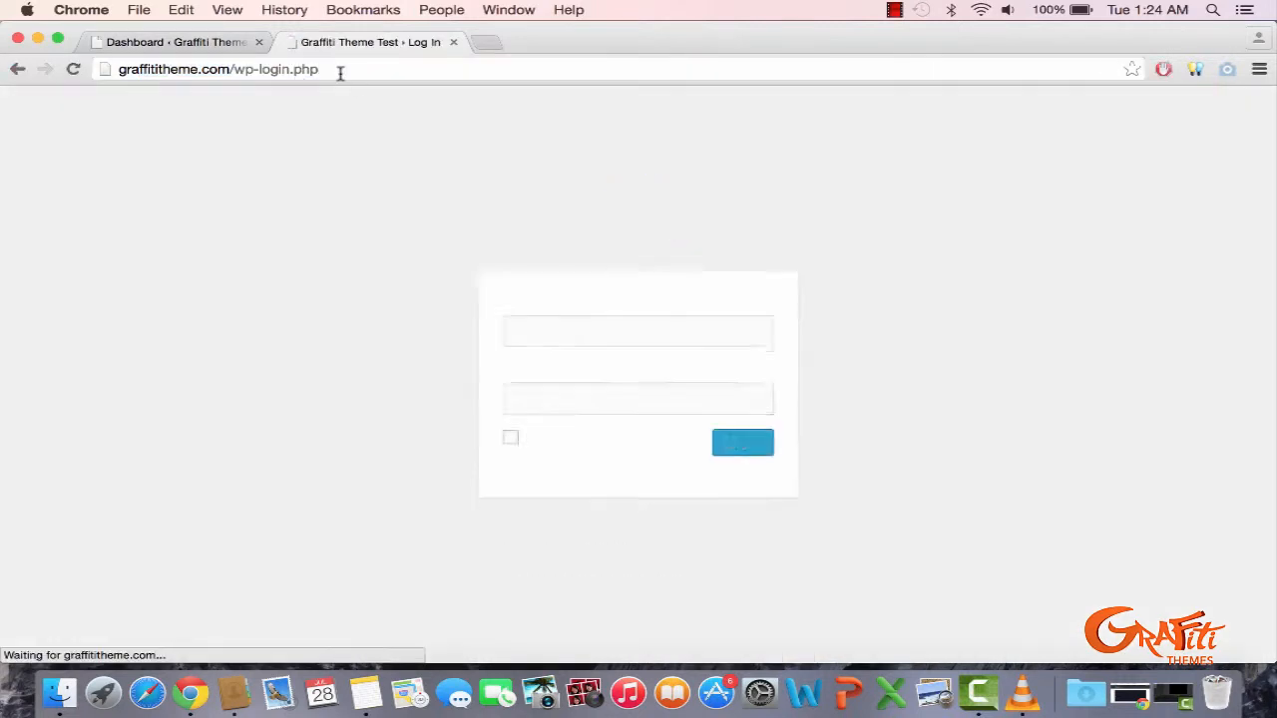
type("•")
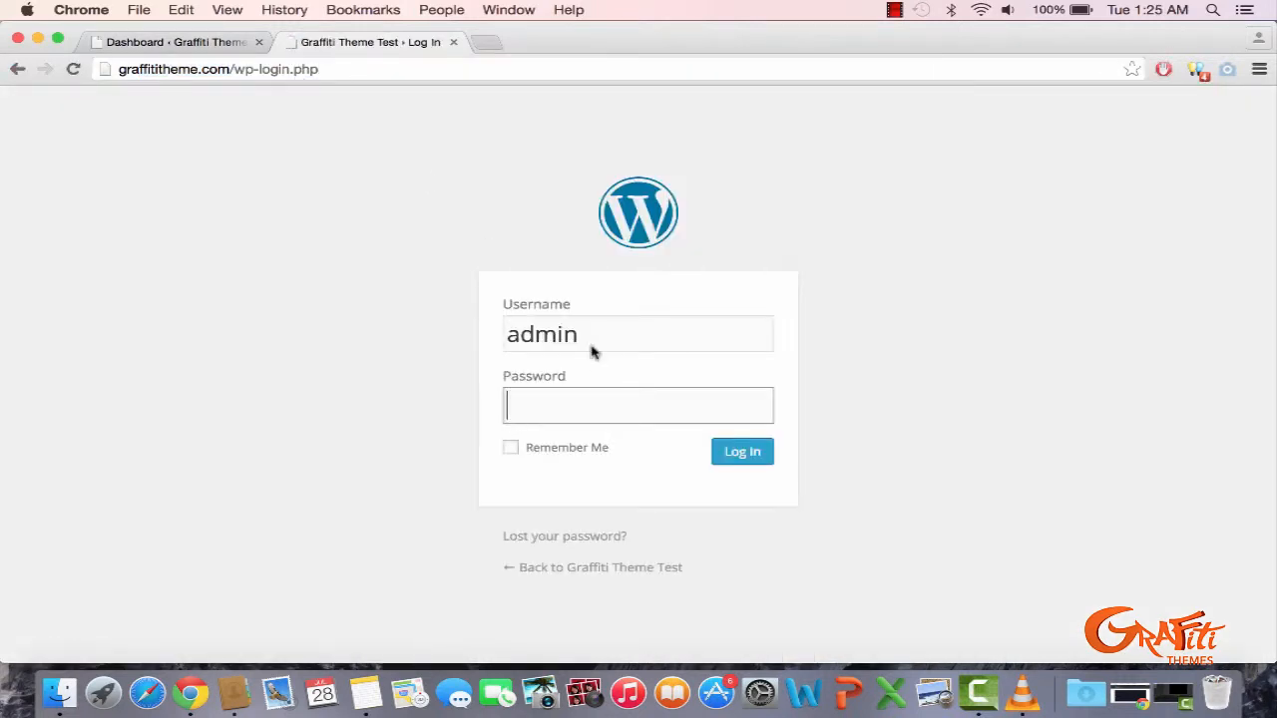
left_click(453, 42)
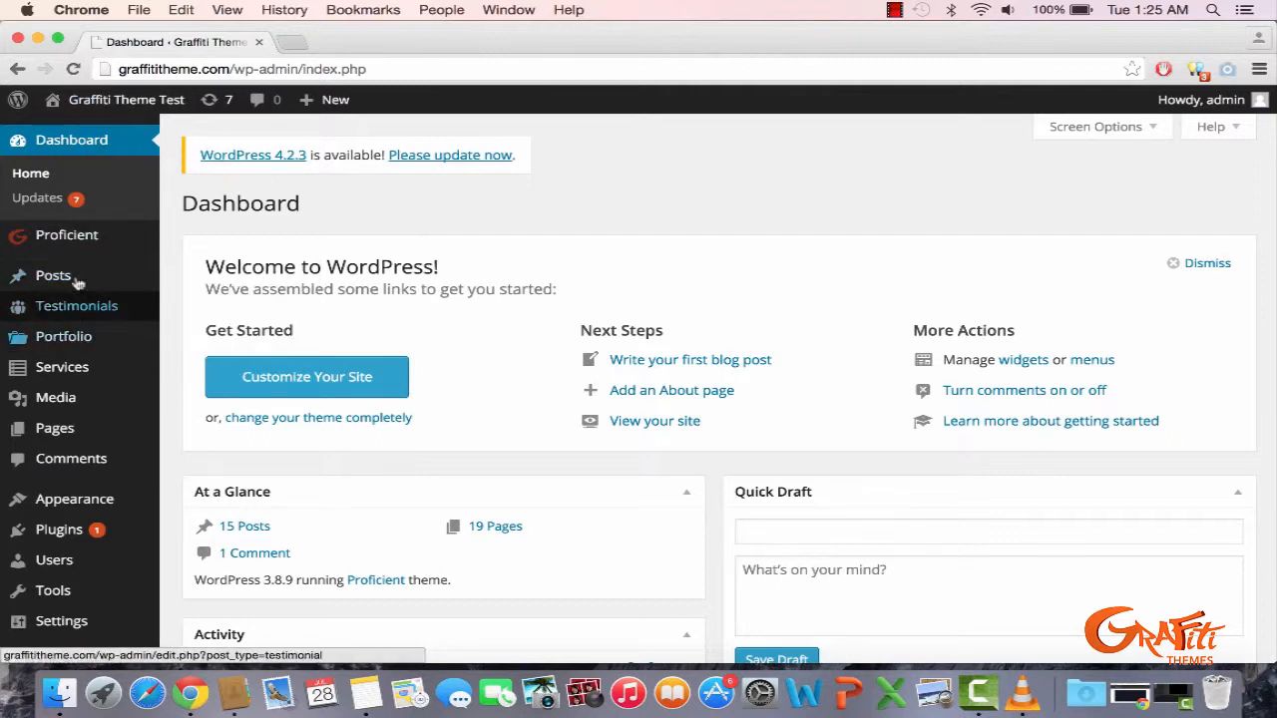
- Open the Proficient theme's General Settings and look through the available niche choices
mouse_move(89, 245)
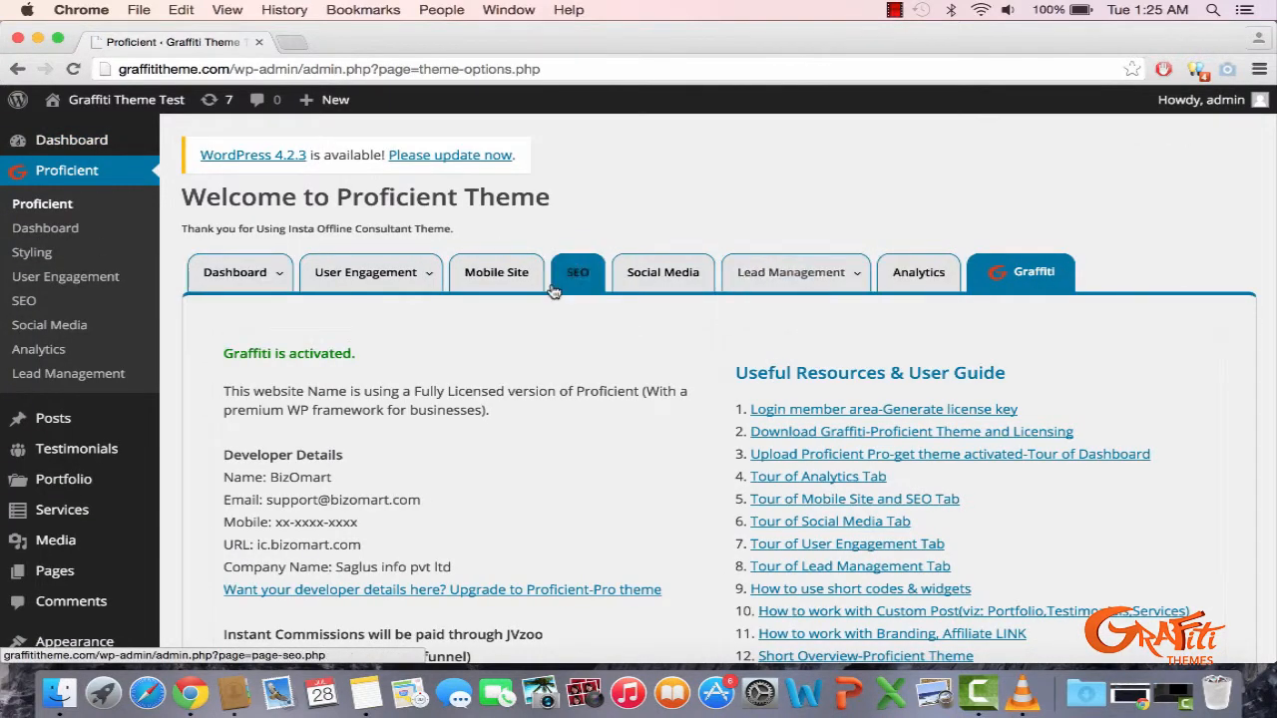
mouse_move(215, 283)
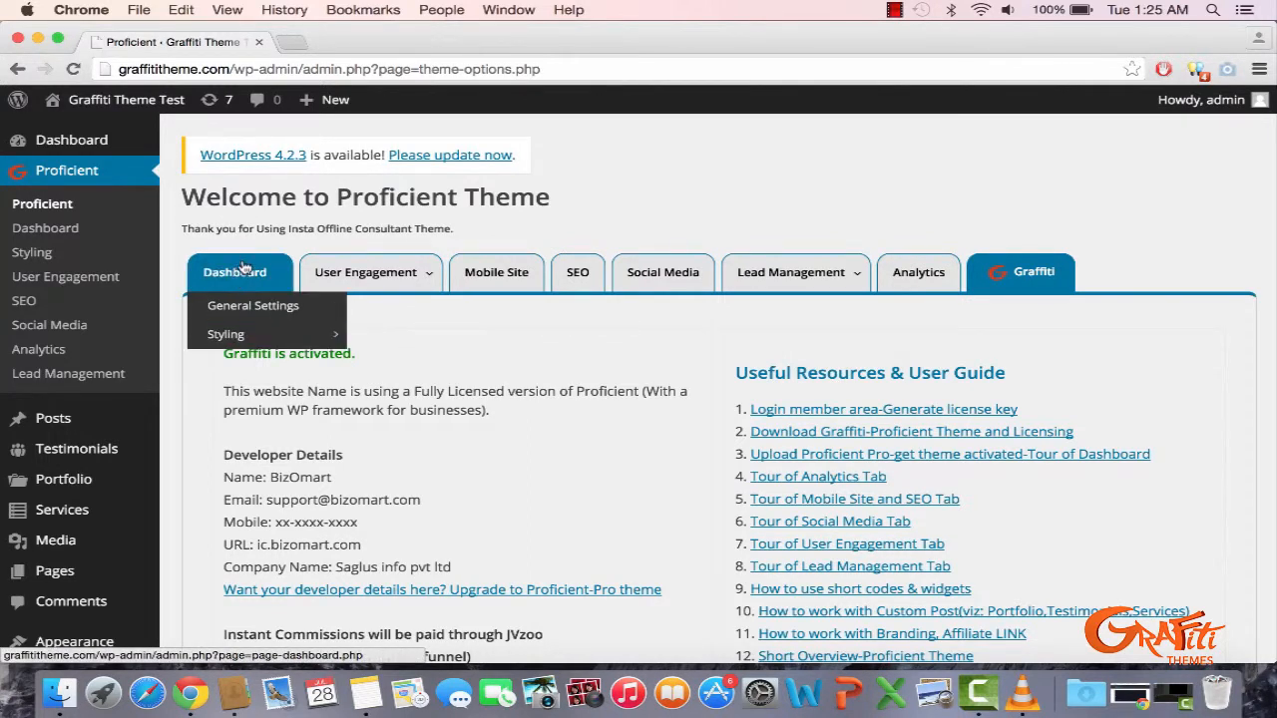
left_click(244, 309)
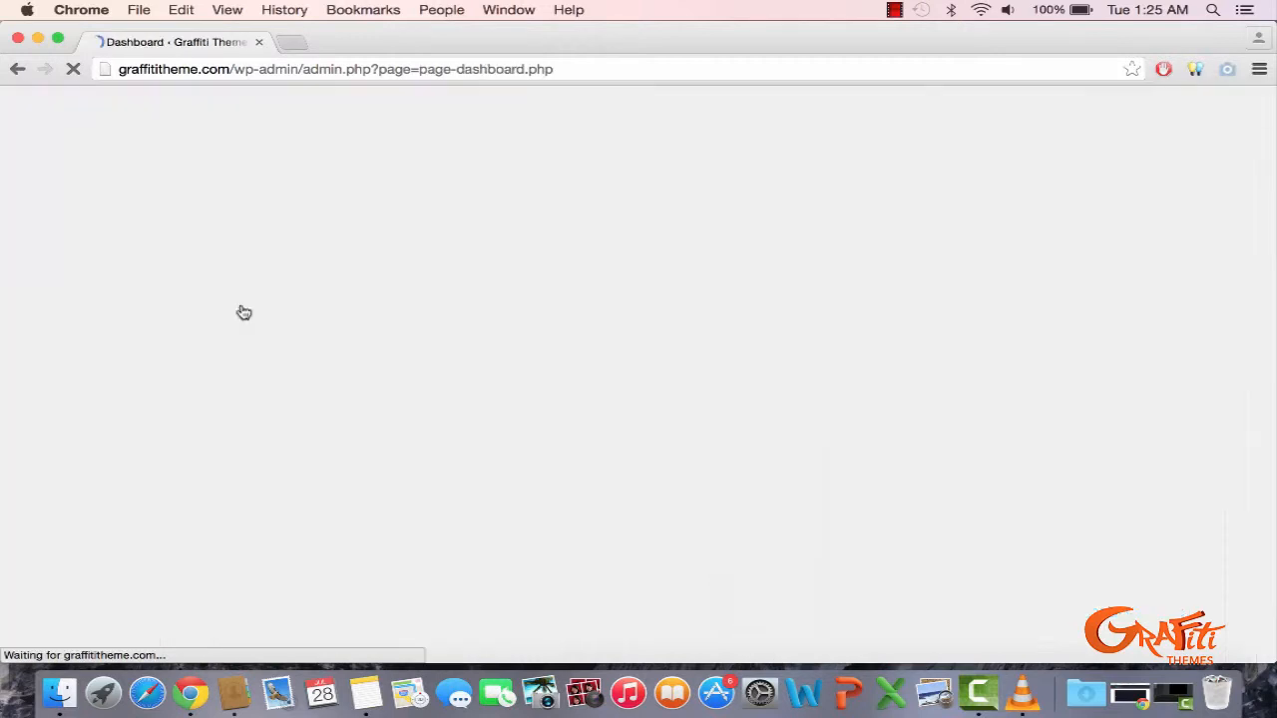
scroll(322, 361, "down", 2)
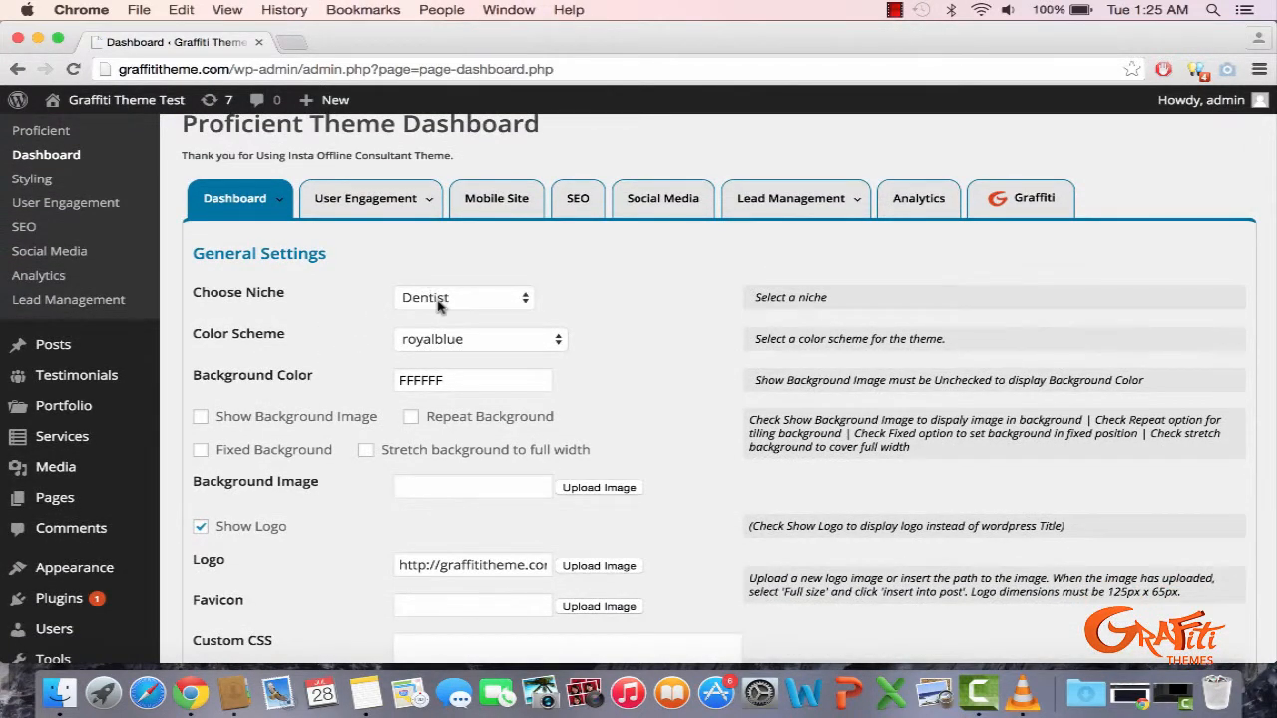
left_click(483, 295)
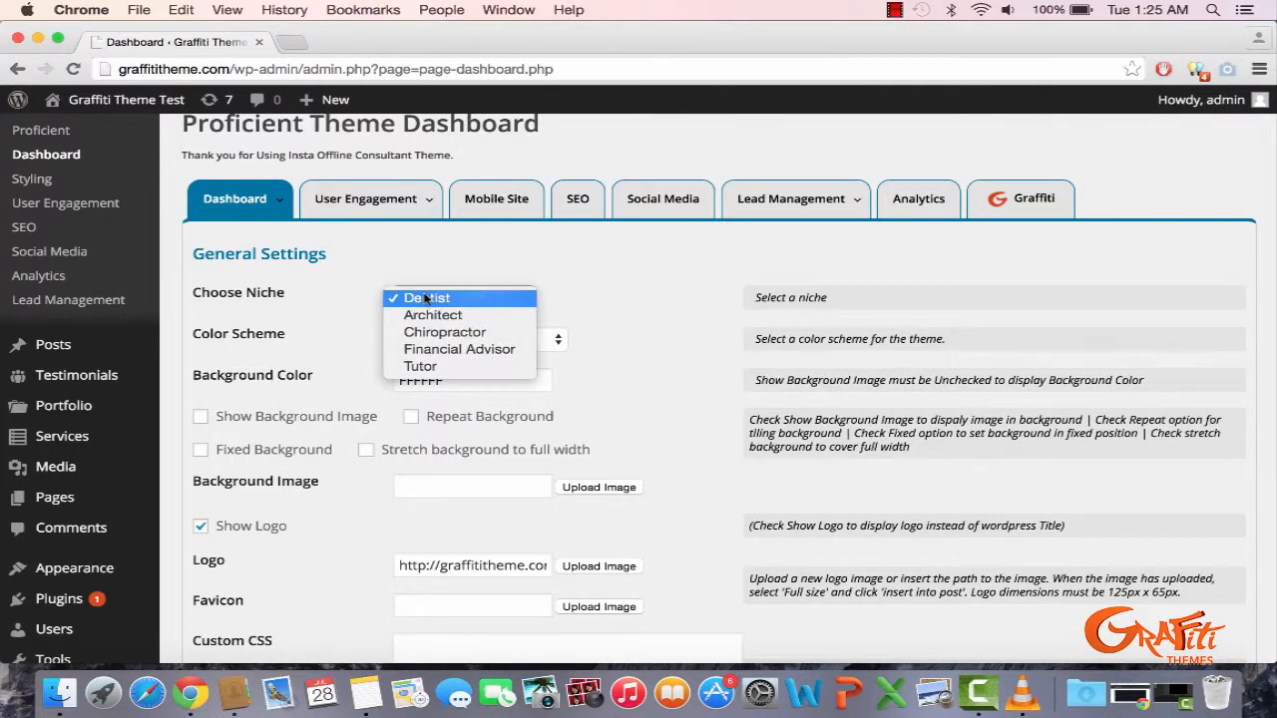
left_click(386, 271)
- Load graffititheme.com in a new browser tab and examine the home page's slider, article text and footer
left_click(291, 43)
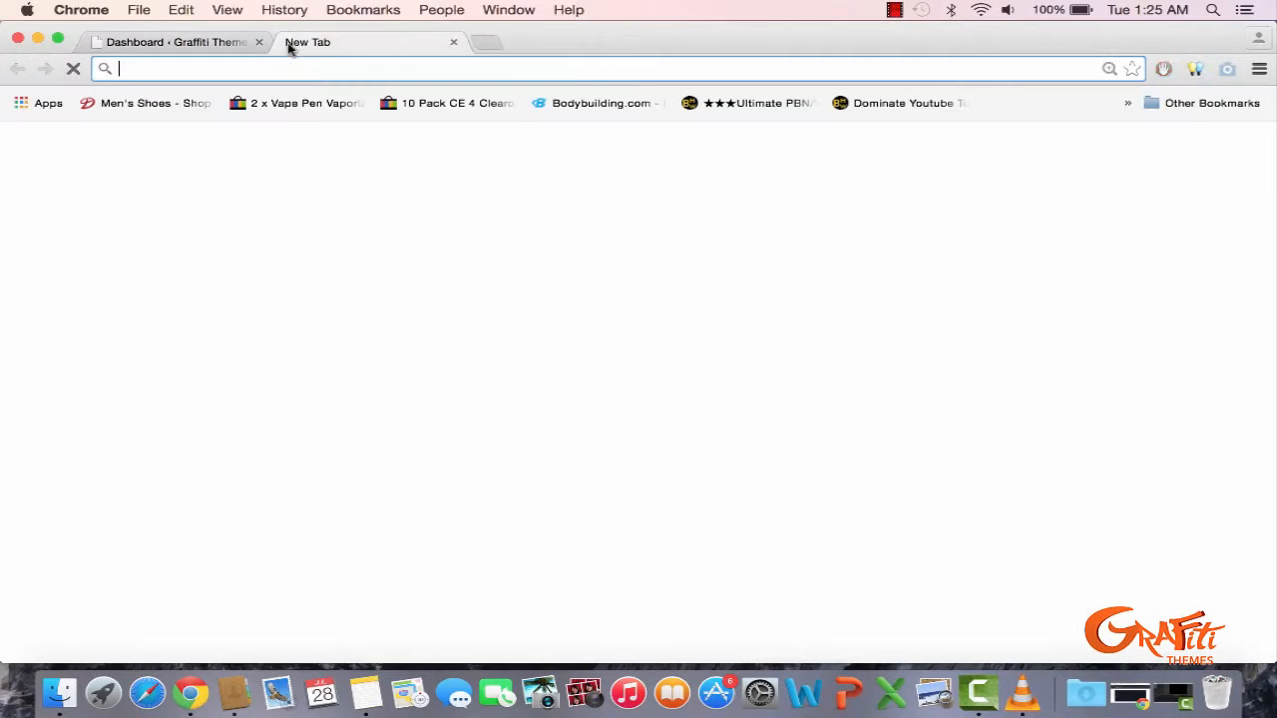
type("graffititheme.com")
key("Return")
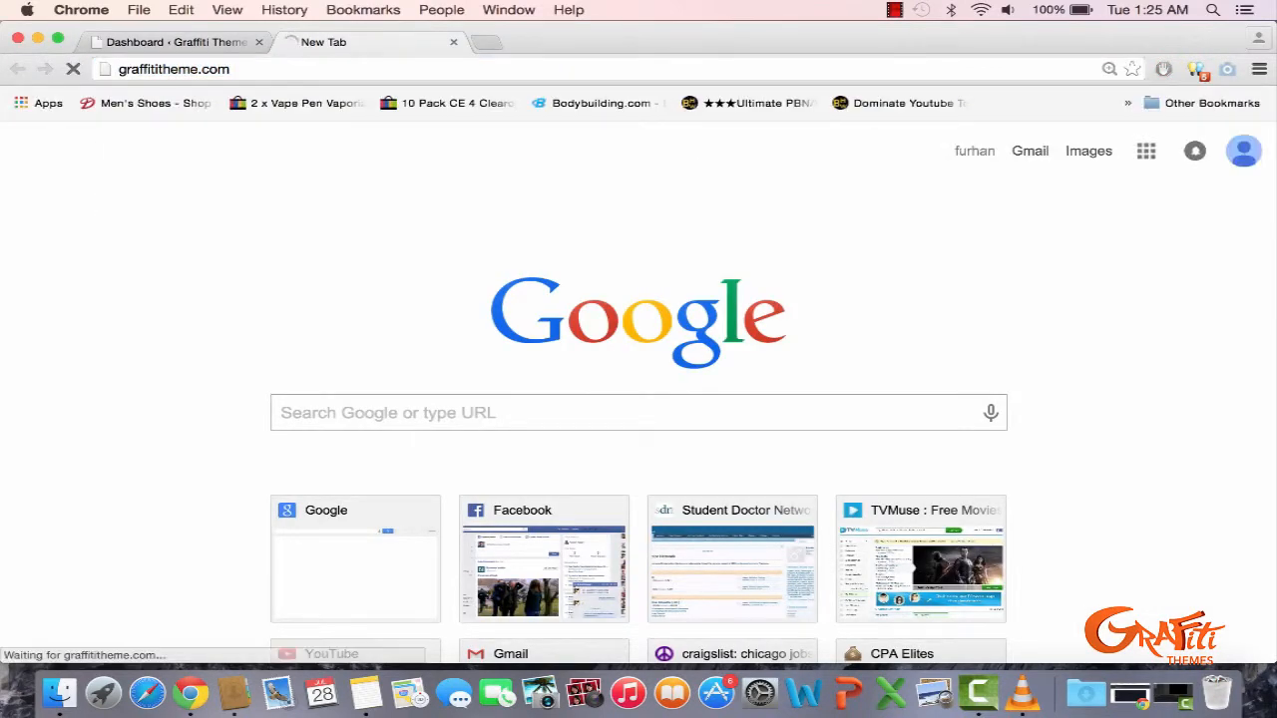
scroll(250, 274, "down", 10)
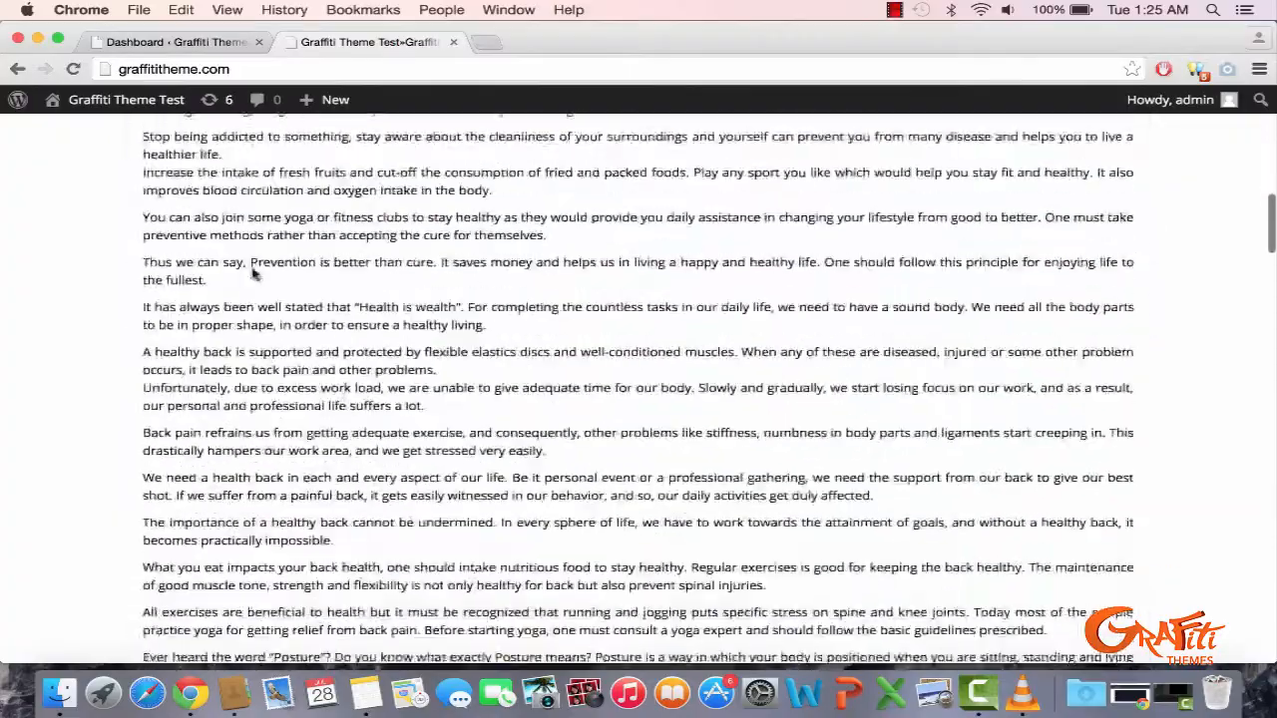
scroll(250, 273, "up", 10)
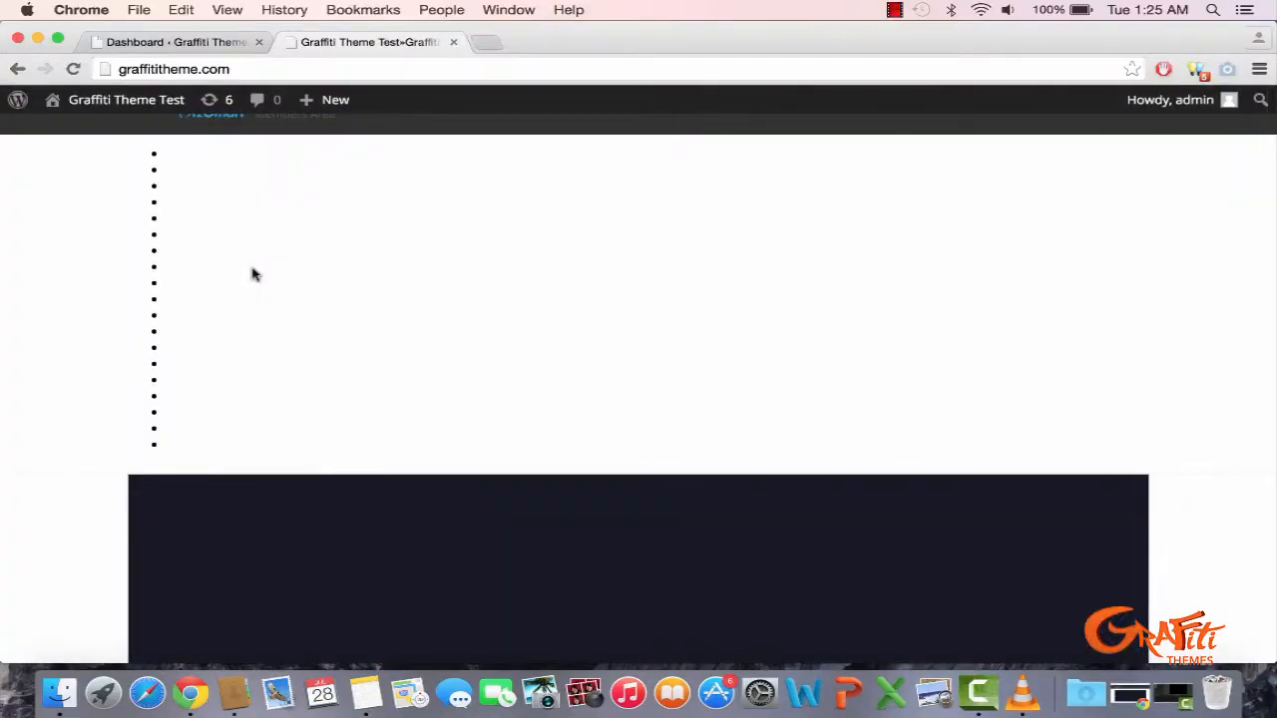
scroll(250, 273, "down", 10)
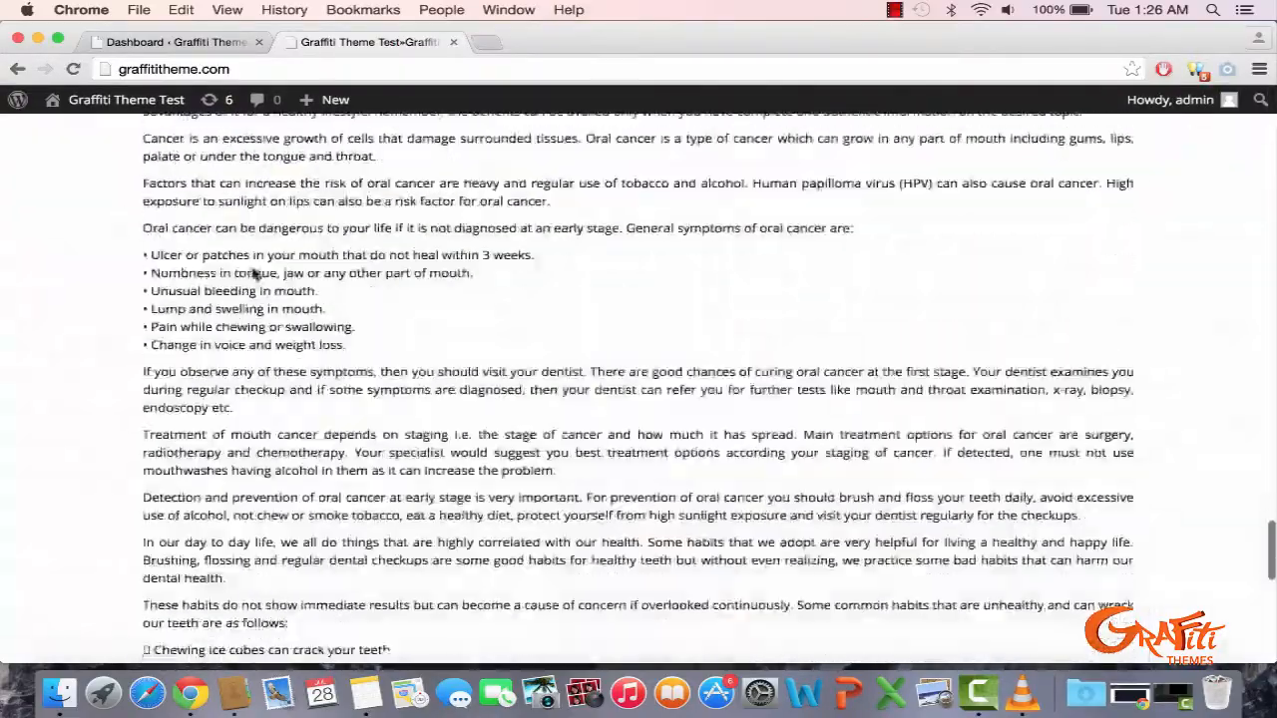
scroll(254, 273, "down", 10)
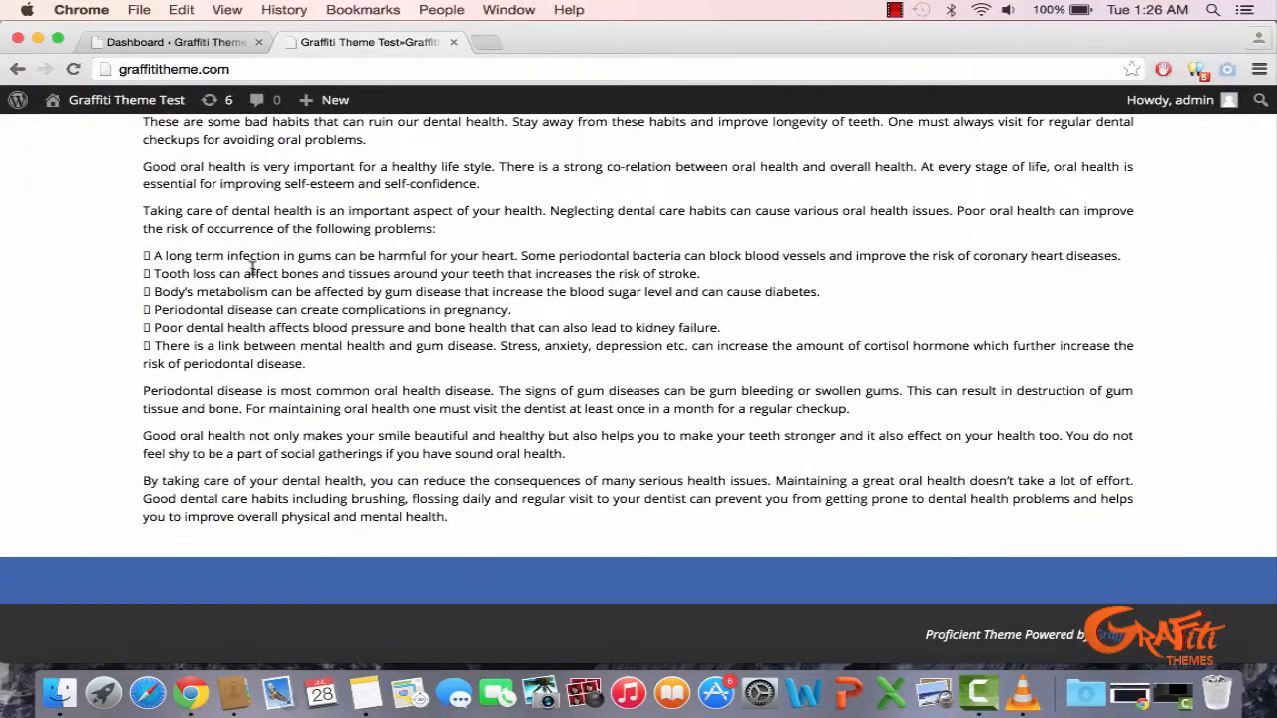
scroll(253, 269, "up", 15)
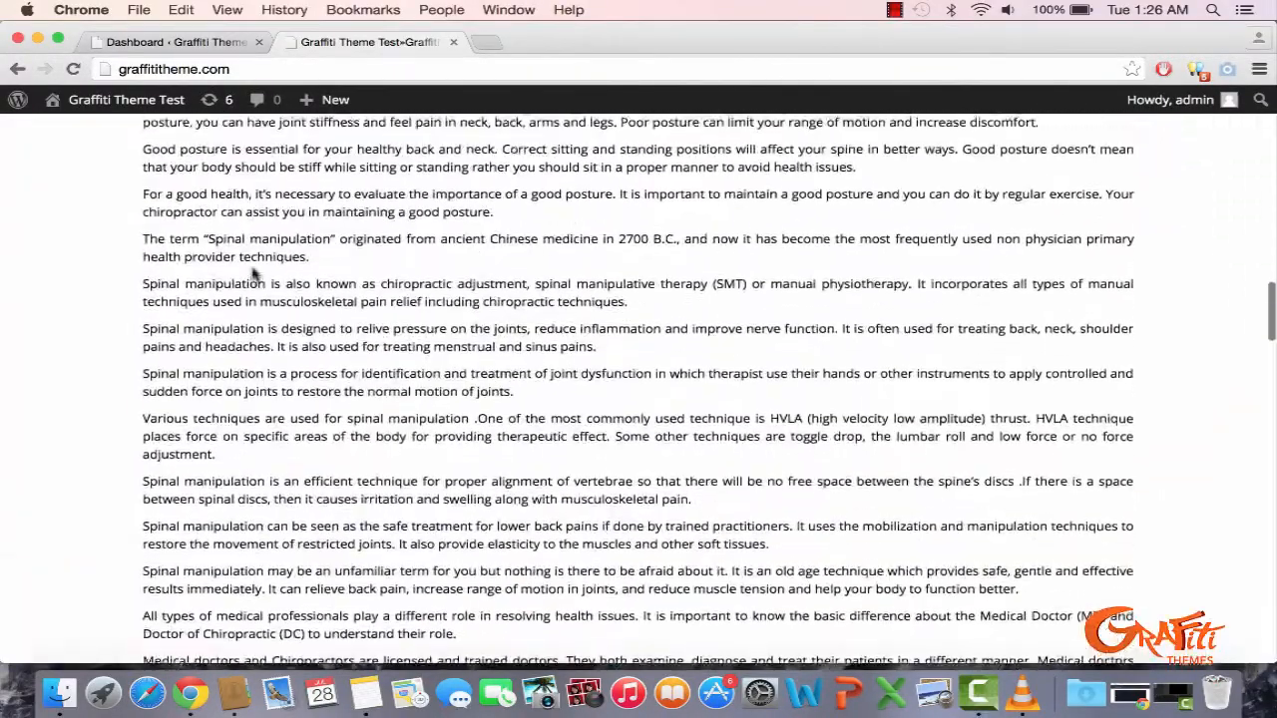
scroll(255, 275, "up", 20)
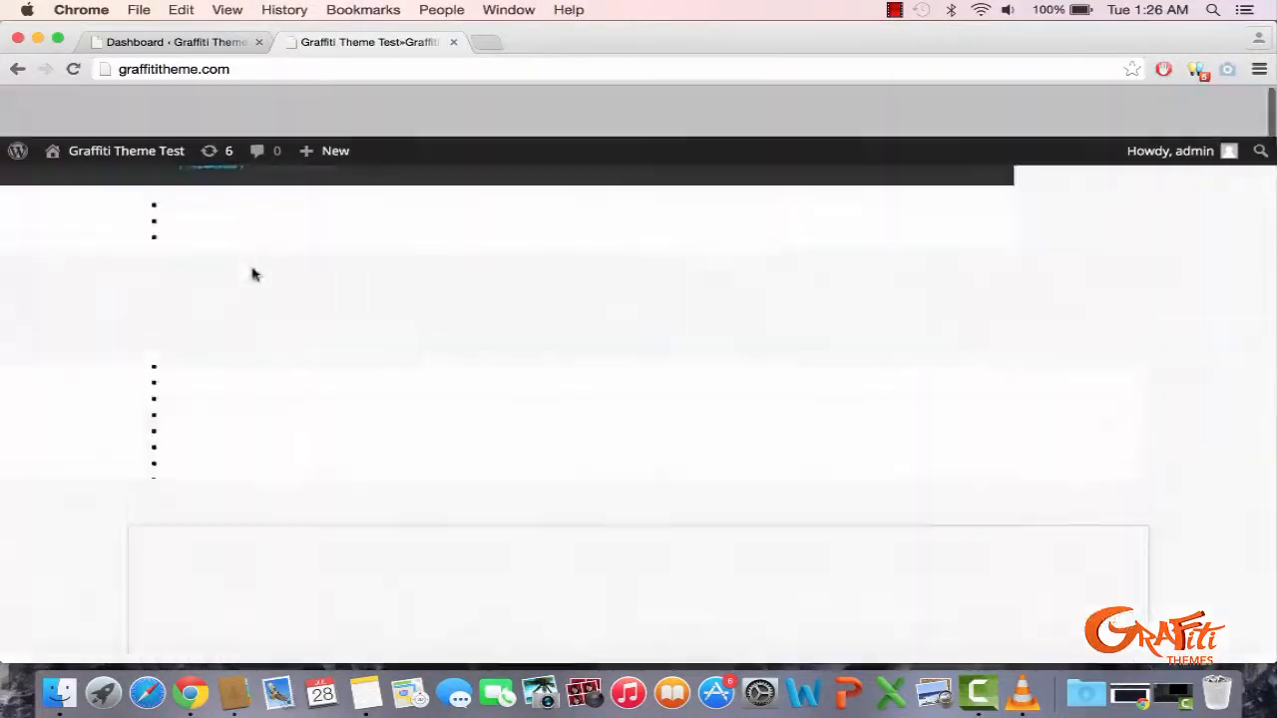
scroll(252, 275, "down", 6)
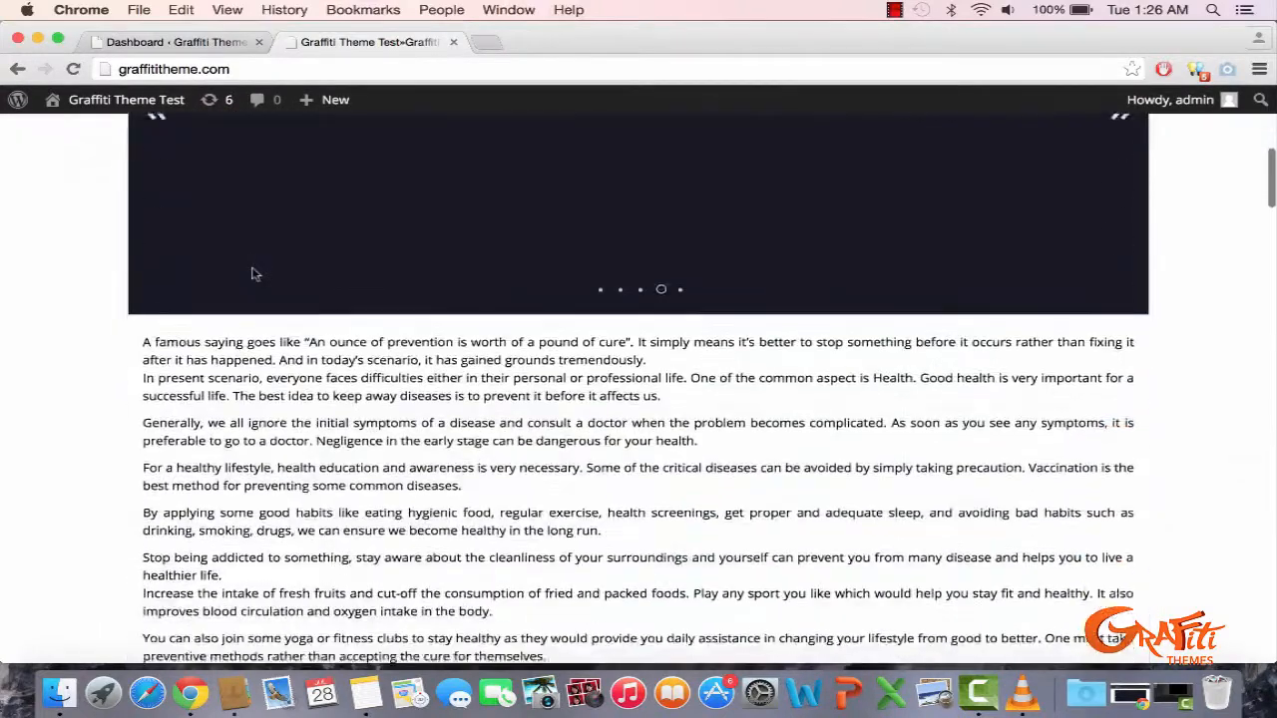
scroll(459, 330, "down", 6)
scroll(459, 330, "down", 10)
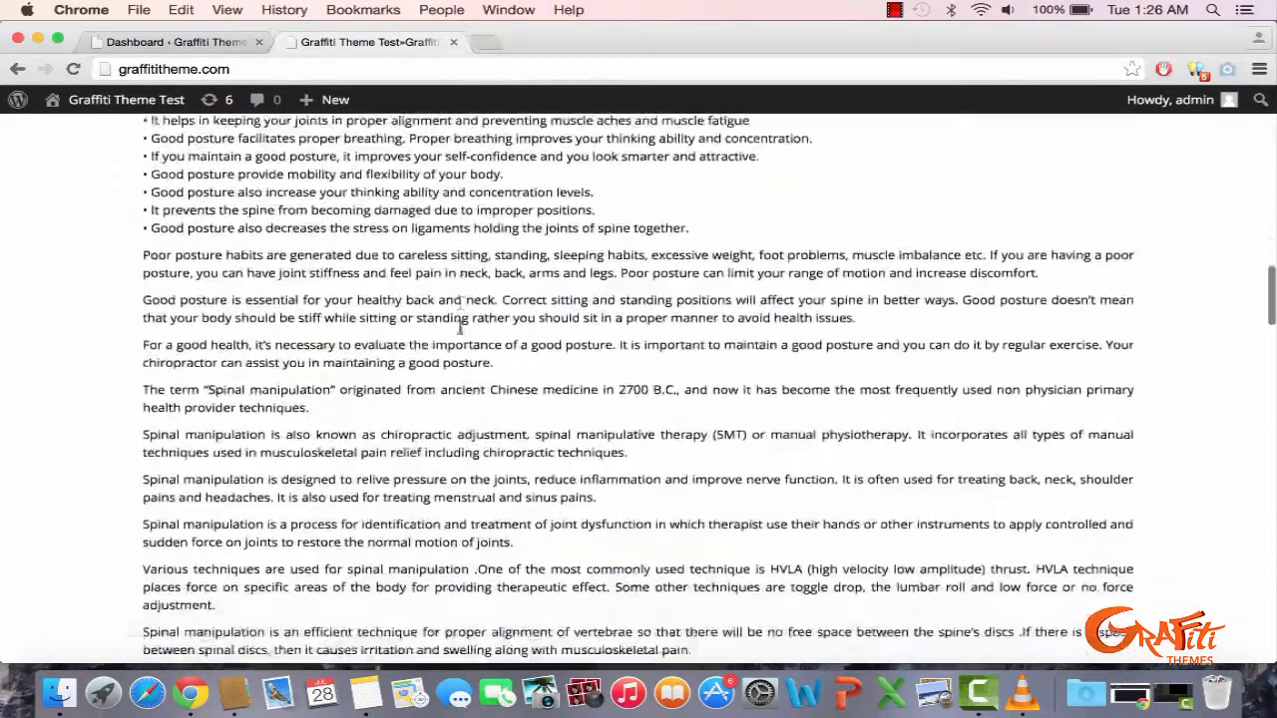
scroll(459, 330, "up", 8)
scroll(459, 330, "up", 3)
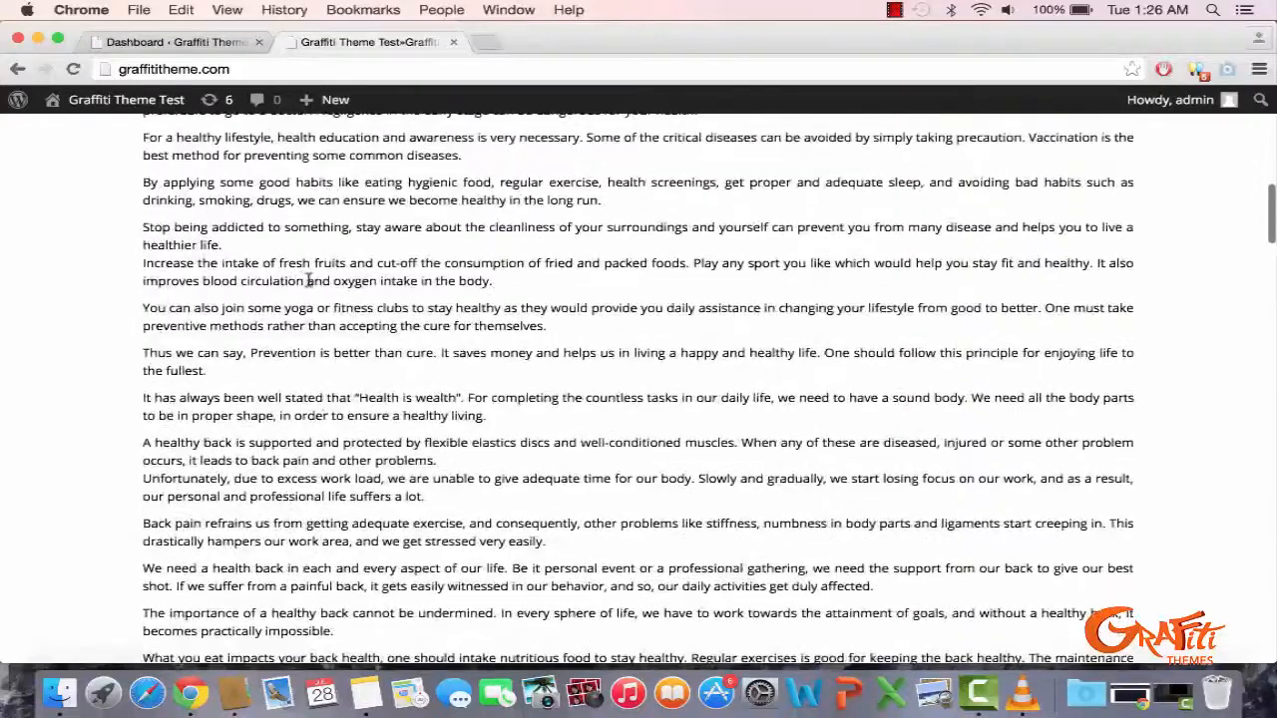
left_click_drag(307, 280, 428, 462)
left_click(429, 462)
- Set the niche to Chiropractor in the theme's General Settings and save the options
left_click(183, 44)
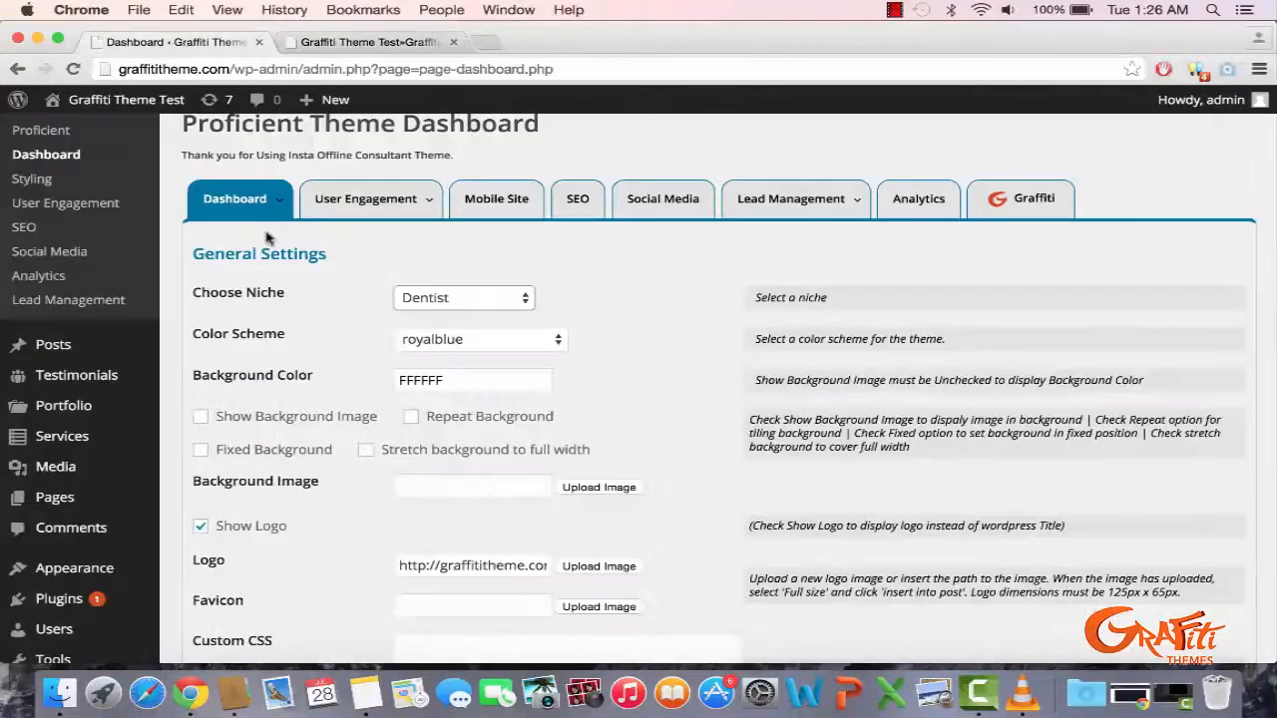
left_click(467, 304)
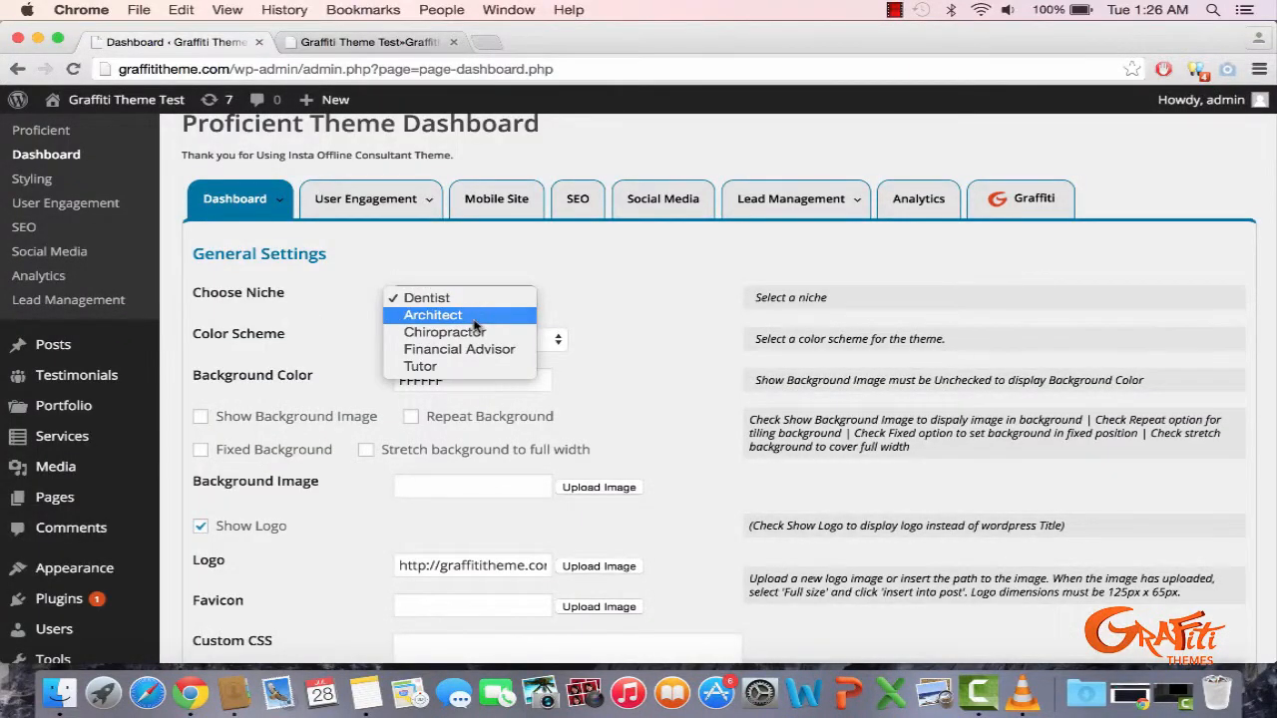
left_click(432, 316)
scroll(476, 324, "down", 5)
scroll(476, 320, "up", 4)
left_click(473, 231)
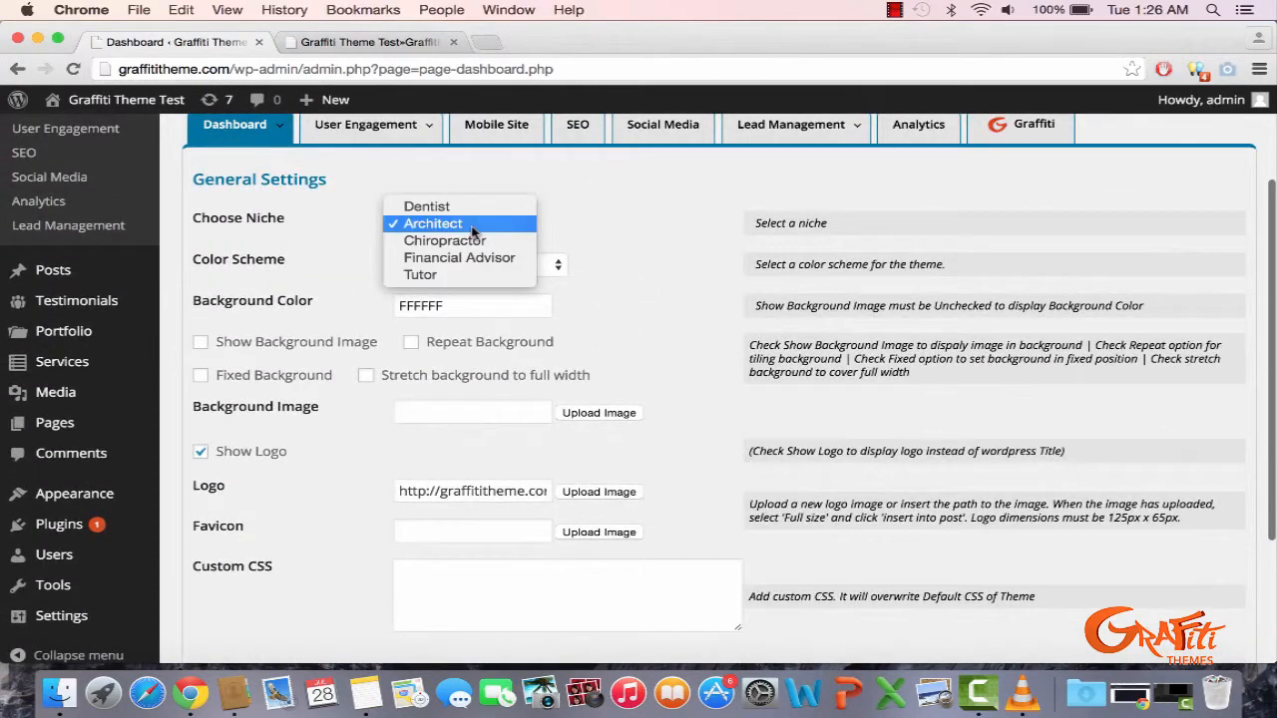
left_click(456, 240)
scroll(288, 479, "down", 4)
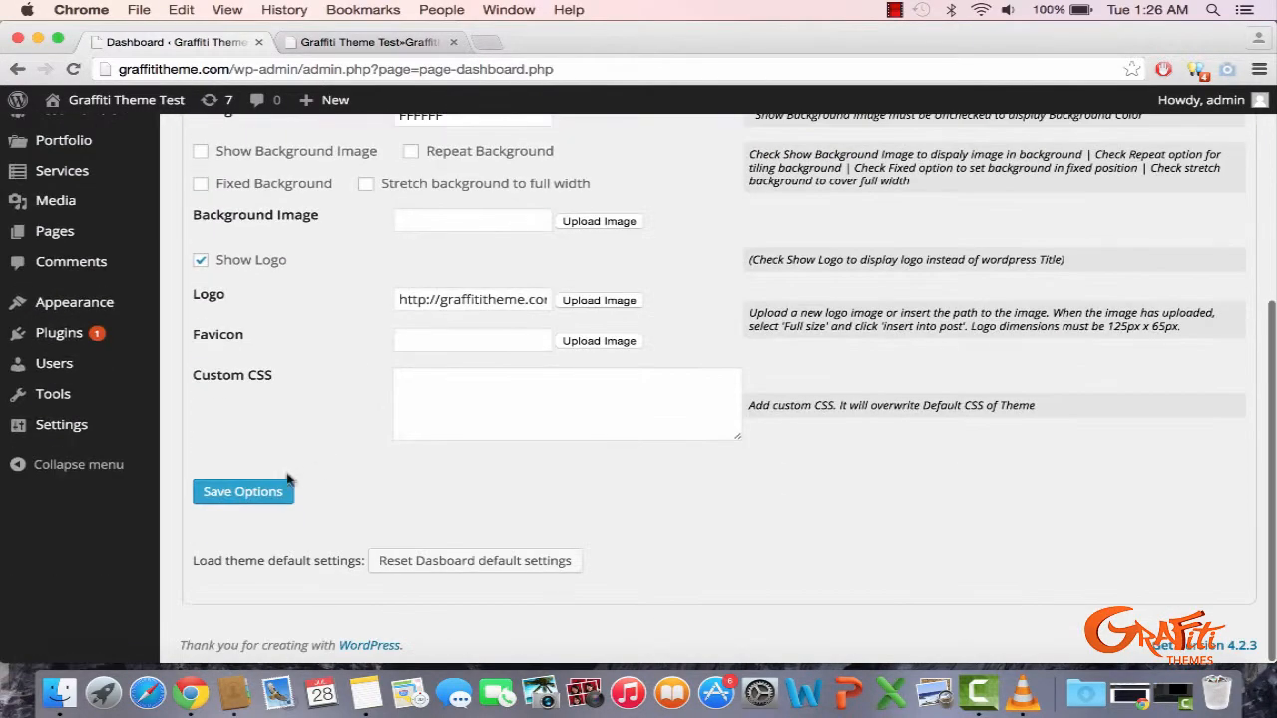
left_click(283, 487)
- Reload the graffititheme.com home page and check its slider and article content with the saved niche
left_click(355, 42)
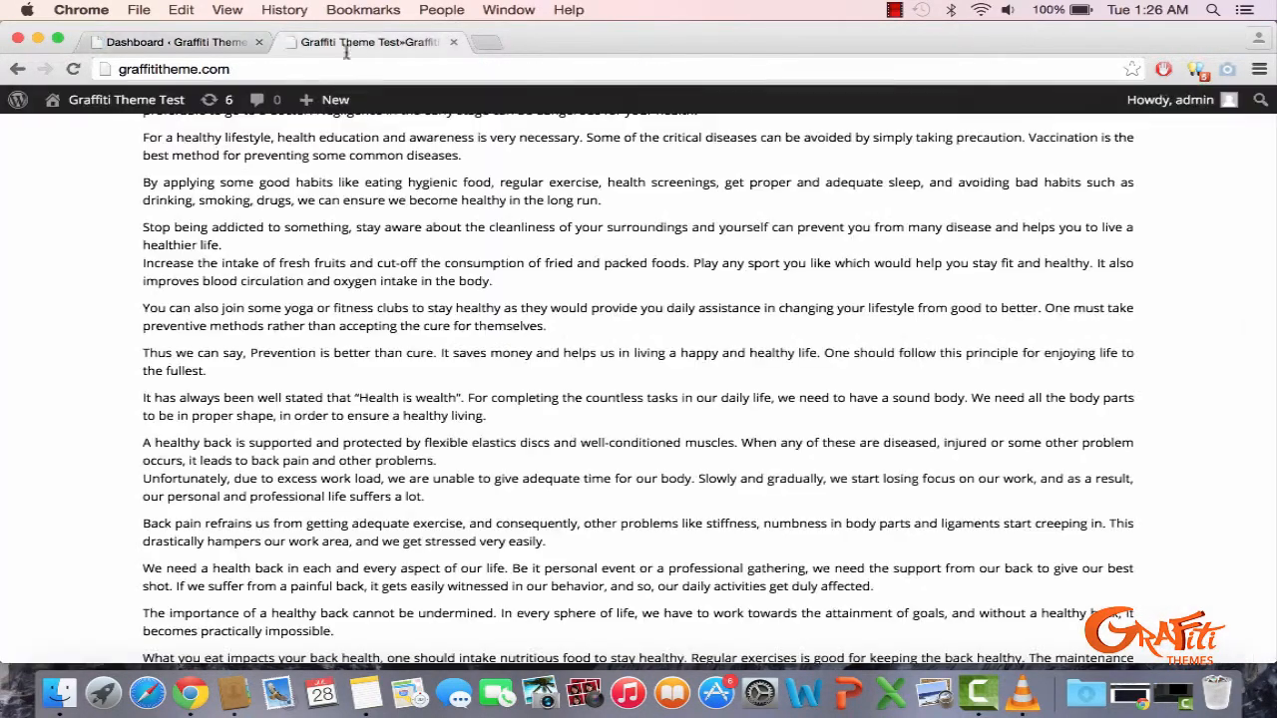
left_click(332, 69)
type("\\")
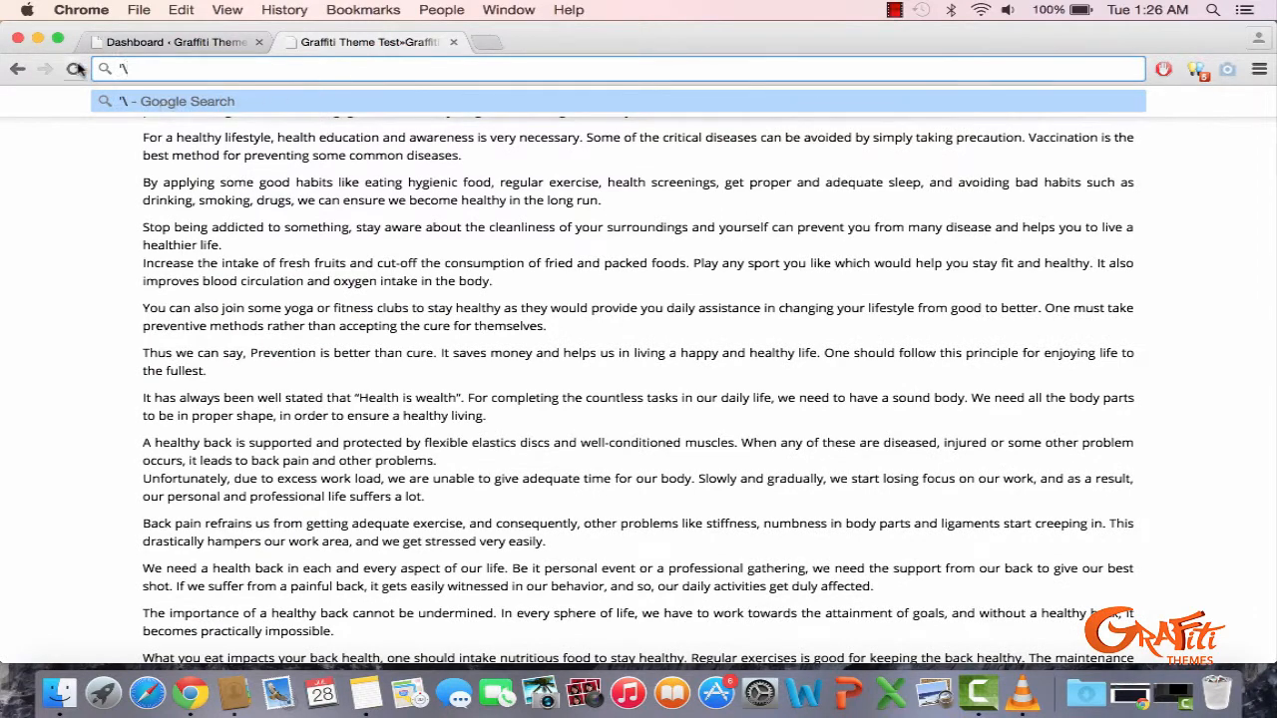
left_click(75, 69)
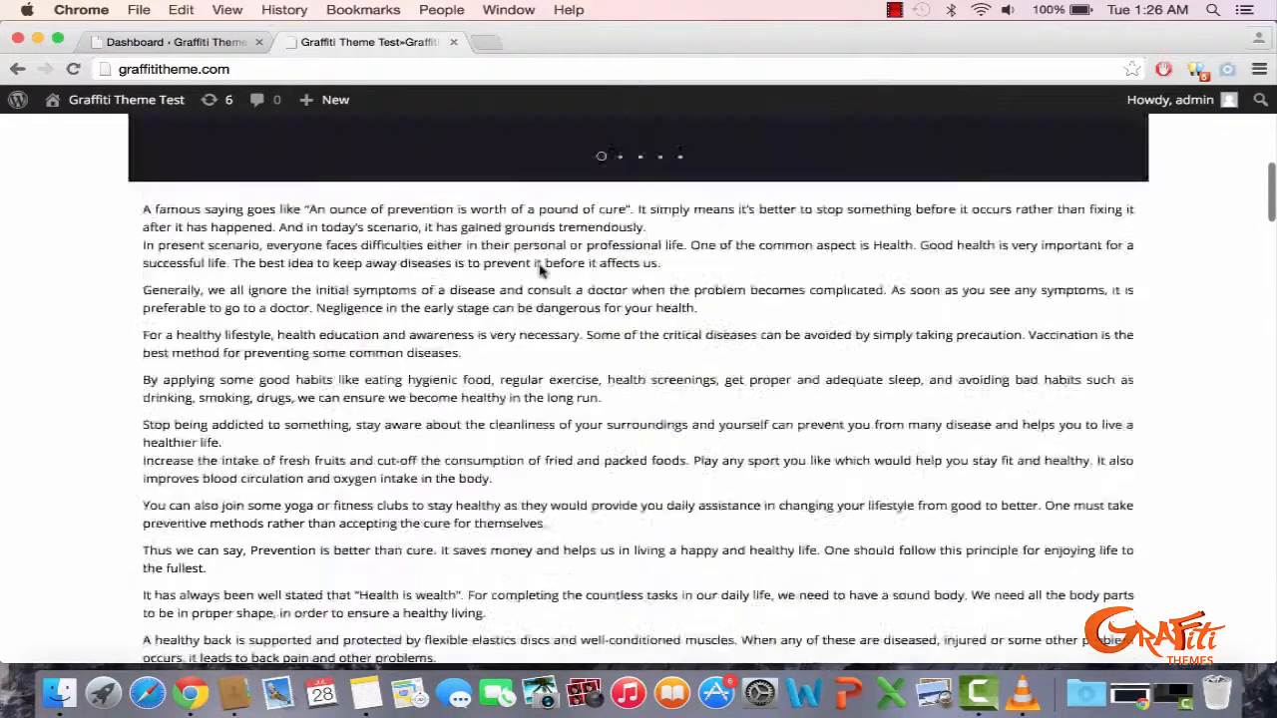
scroll(540, 270, "up", 4)
scroll(539, 271, "down", 4)
left_click_drag(305, 247, 330, 307)
scroll(329, 308, "down", 9)
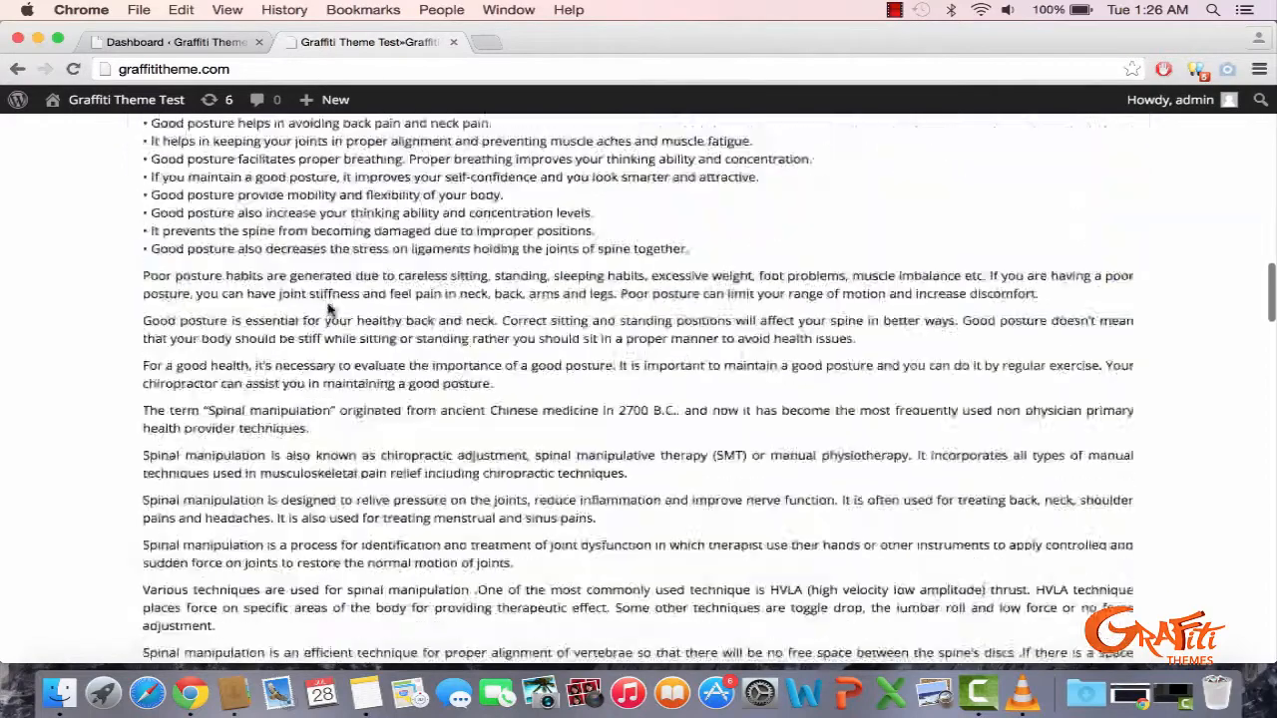
scroll(329, 307, "up", 15)
- Return to the theme's General Settings and set the niche to Dentist
left_click(175, 42)
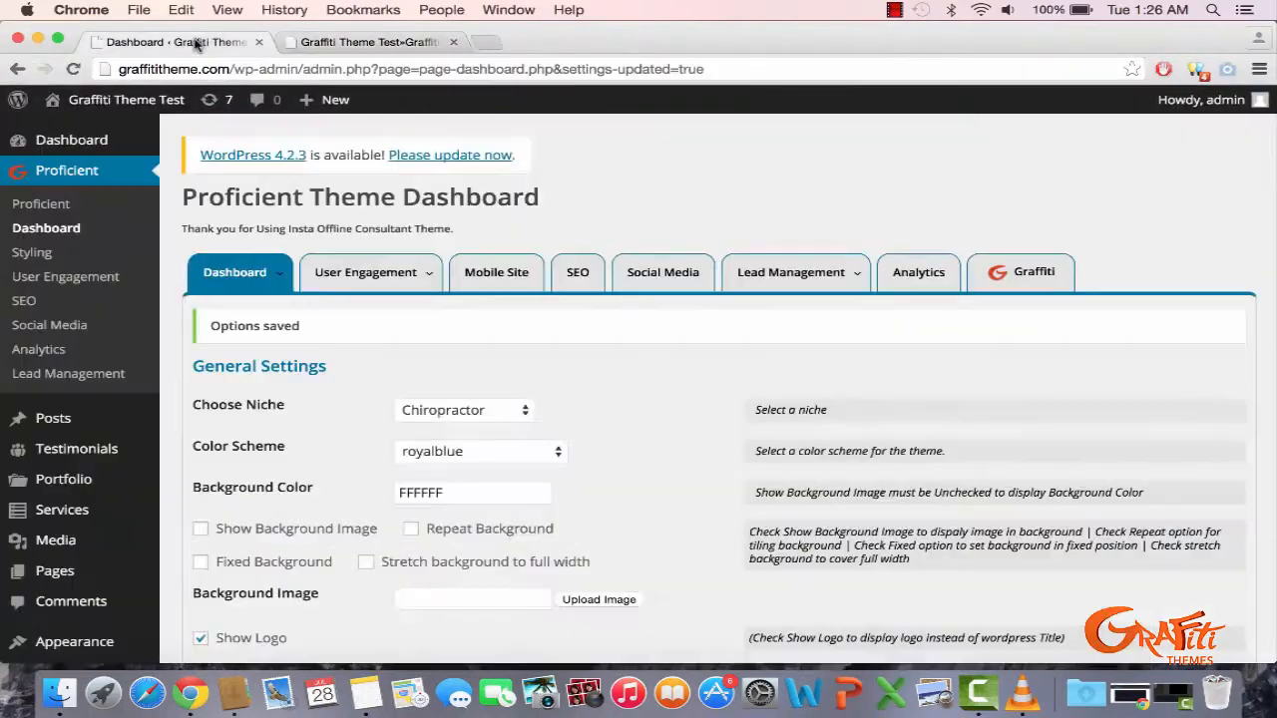
left_click(459, 410)
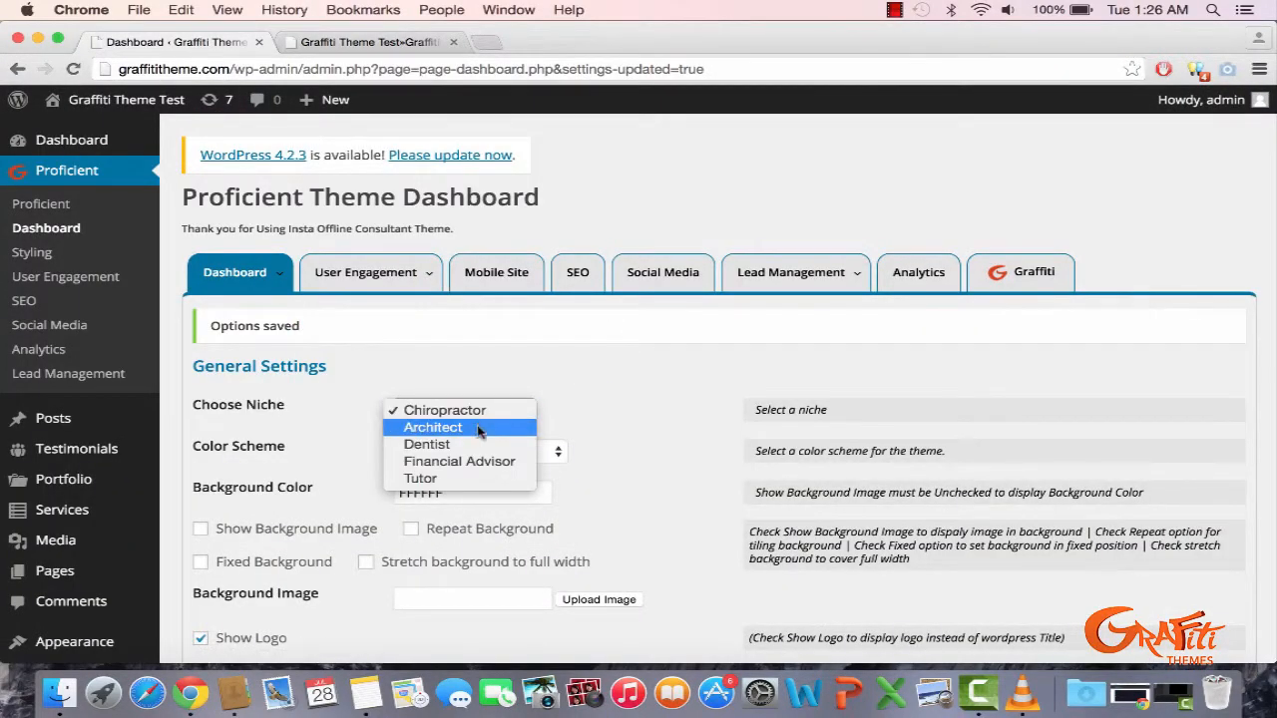
left_click(473, 444)
- Set the color scheme to turquoise in General Settings and save the options
left_click(495, 457)
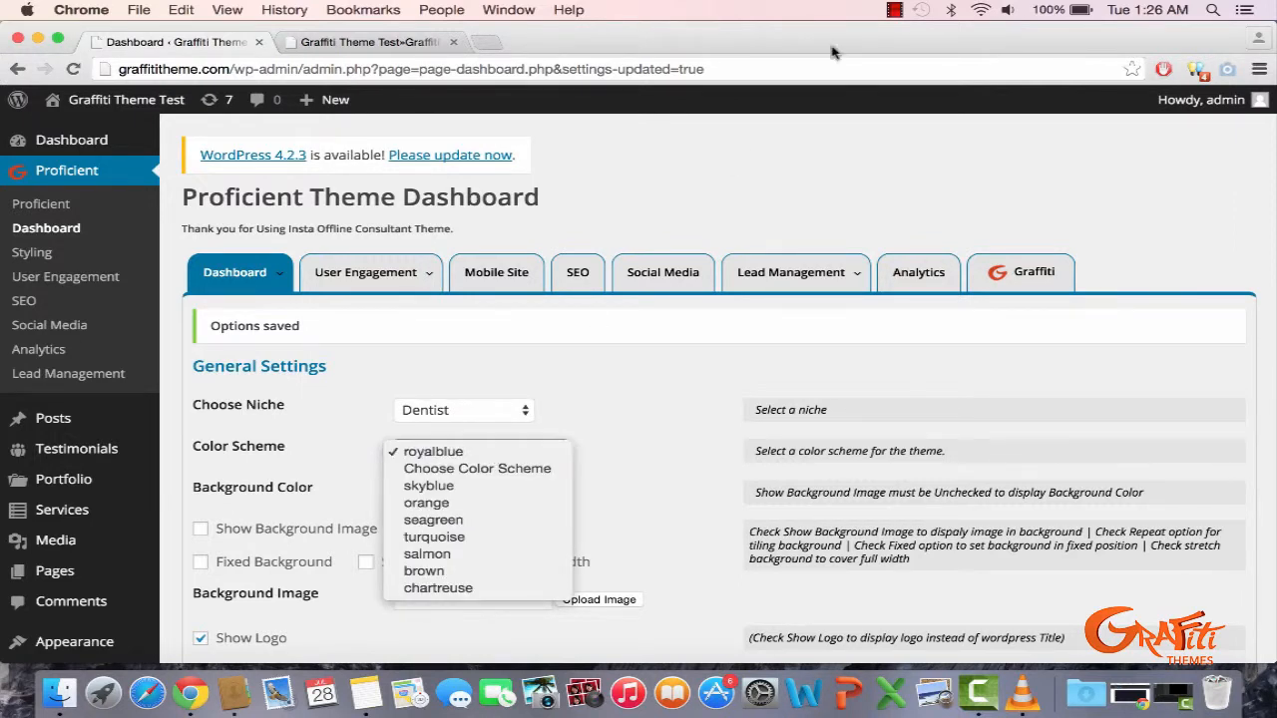
left_click(894, 9)
left_click(894, 9)
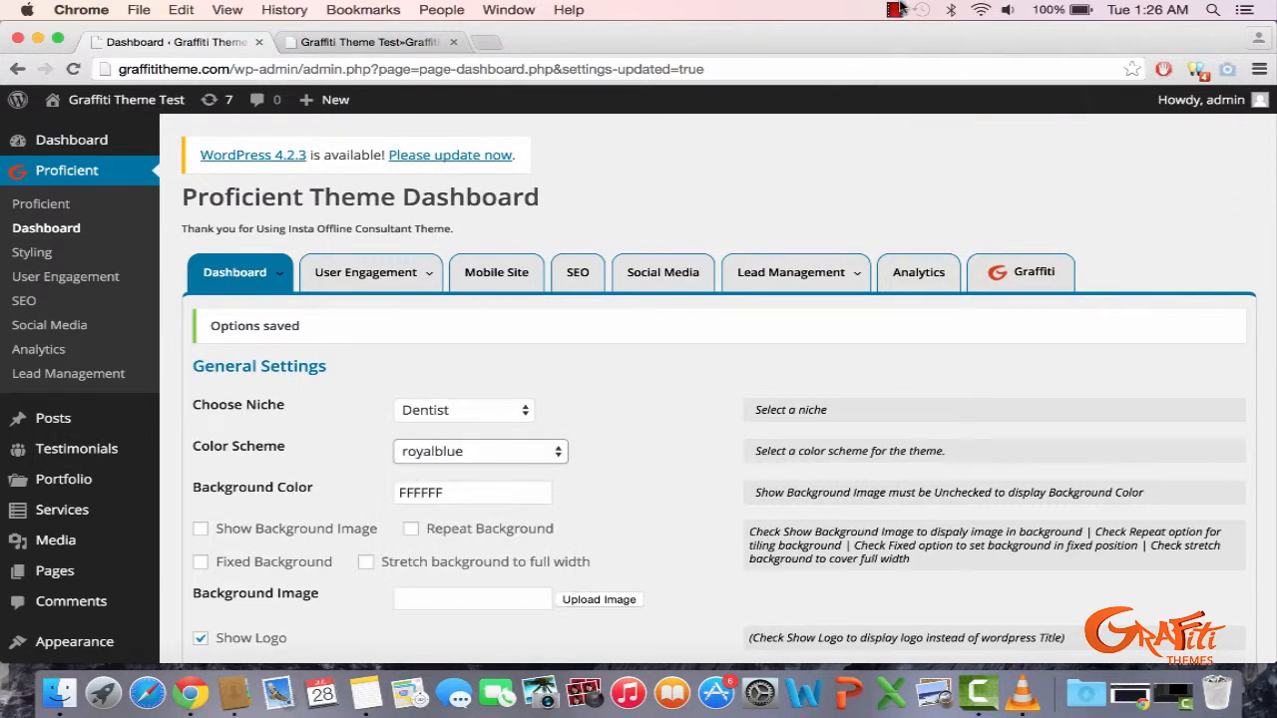
scroll(672, 423, "down", 3)
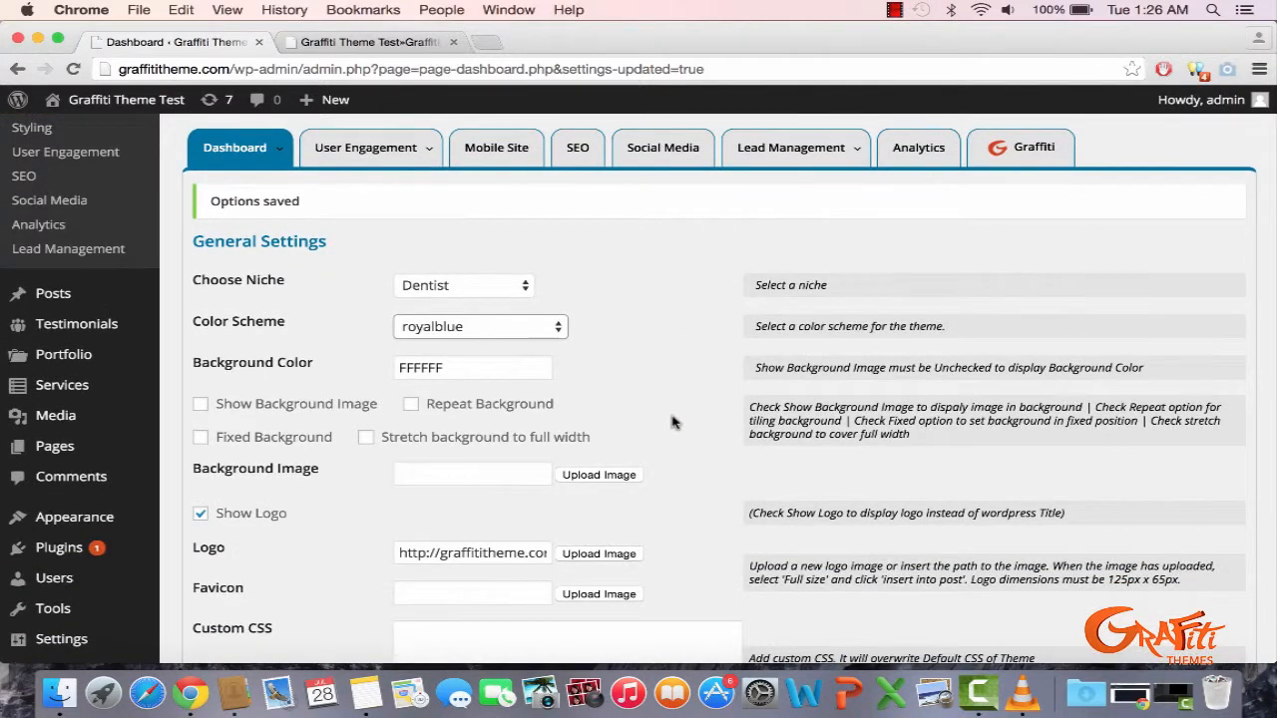
left_click(550, 330)
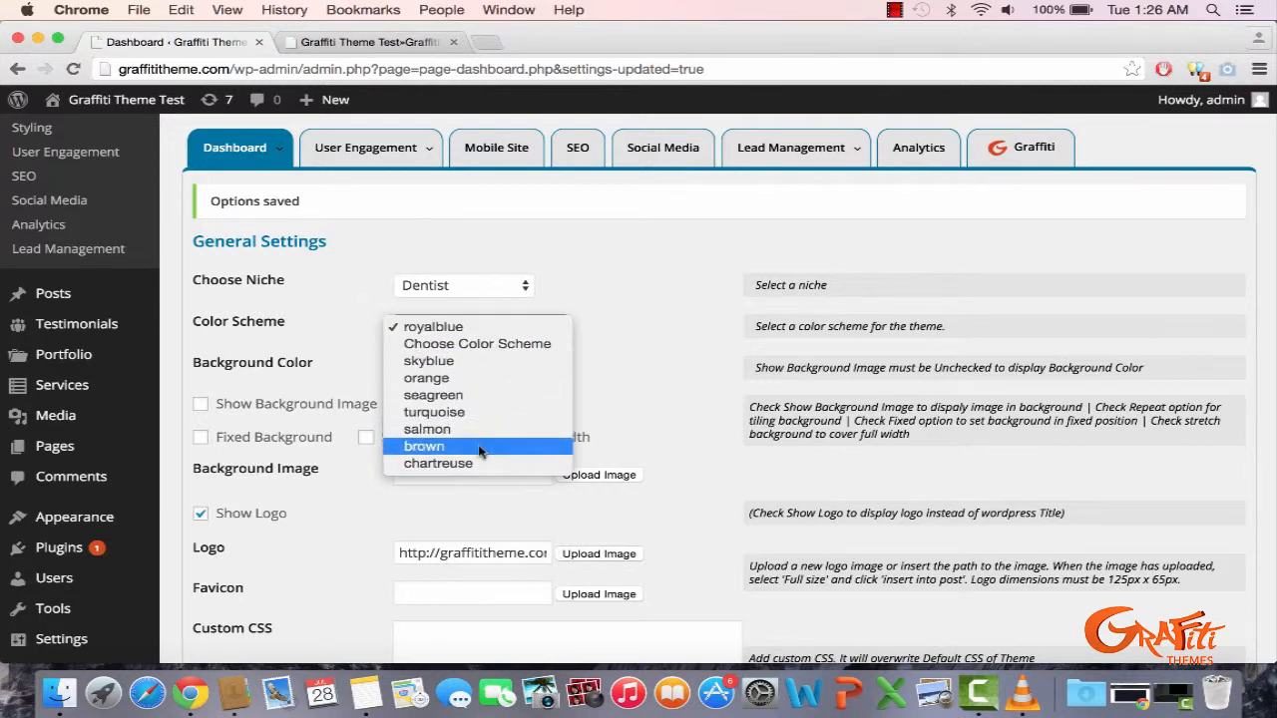
left_click(469, 412)
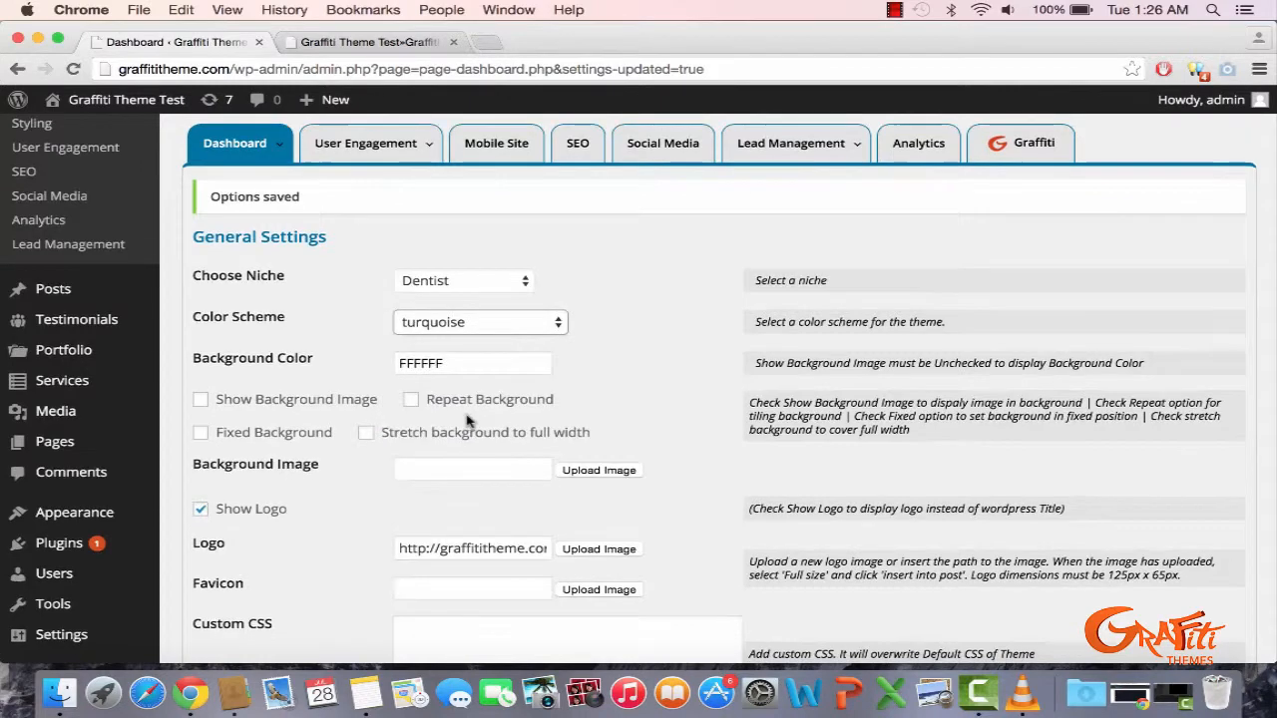
scroll(259, 544, "down", 5)
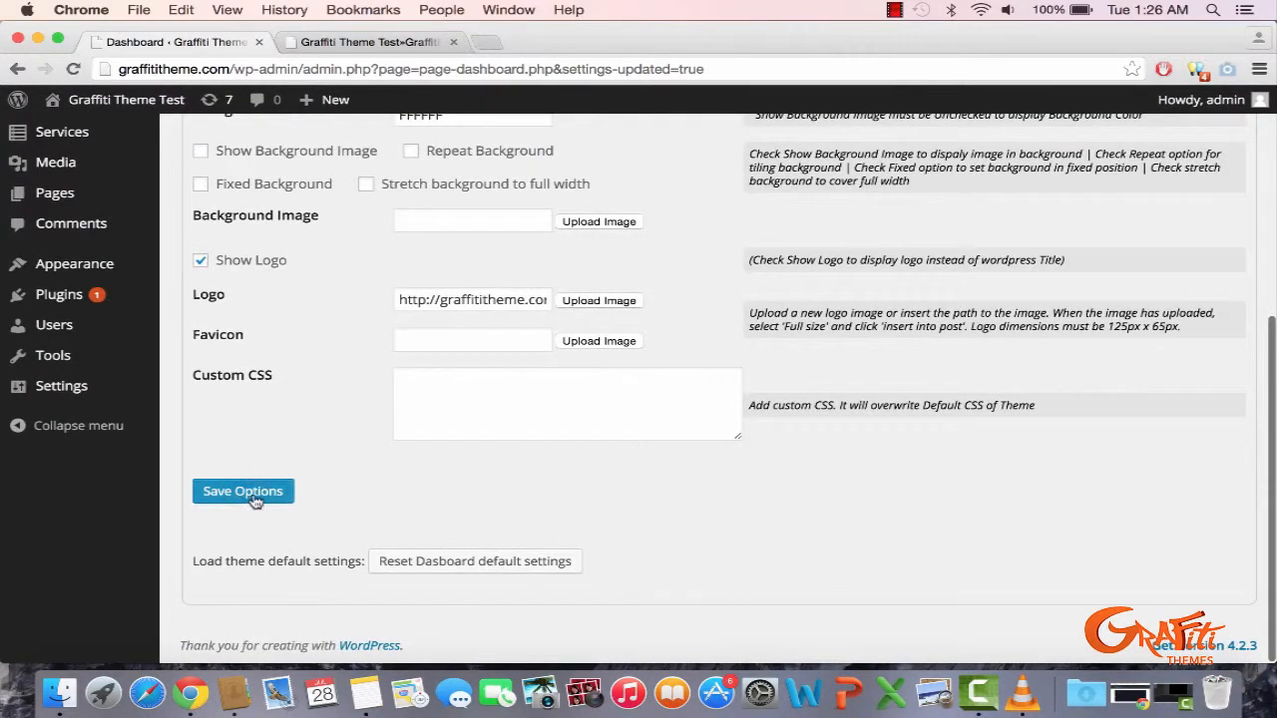
left_click(255, 499)
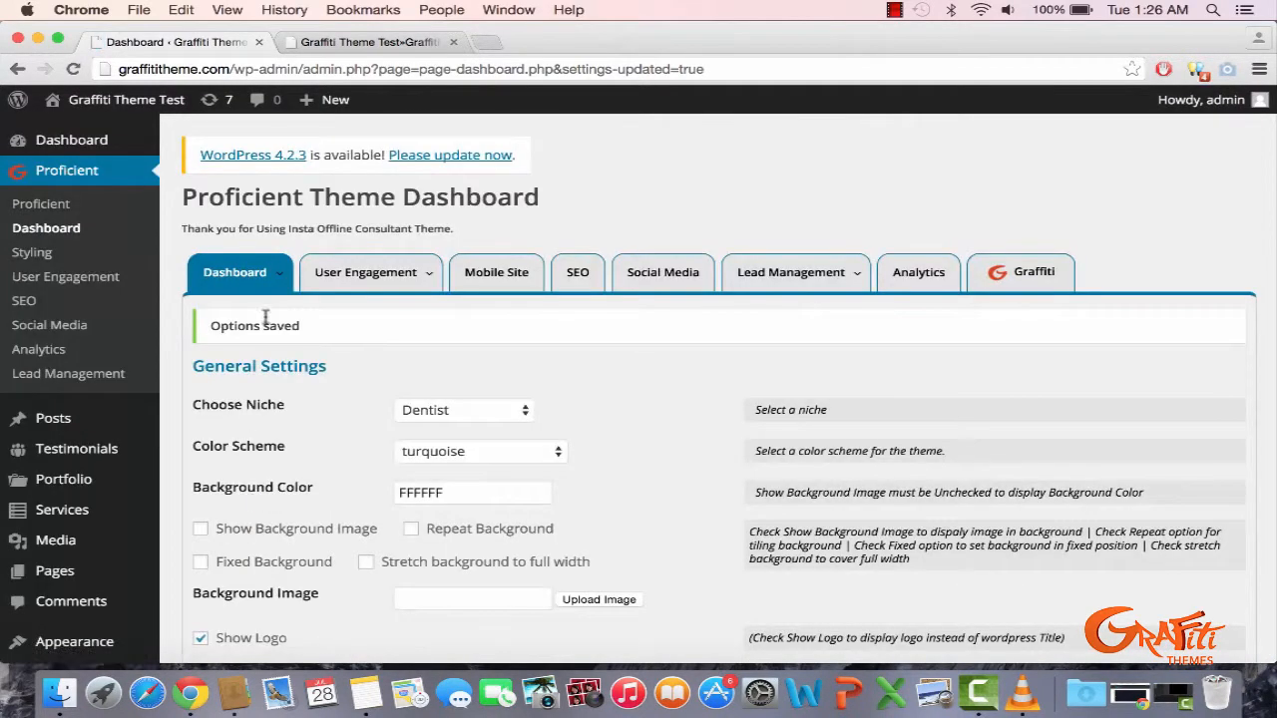
- Reload the graffititheme.com home page and check its article text and footer color with the saved niche and color scheme
left_click(342, 41)
left_click(336, 68)
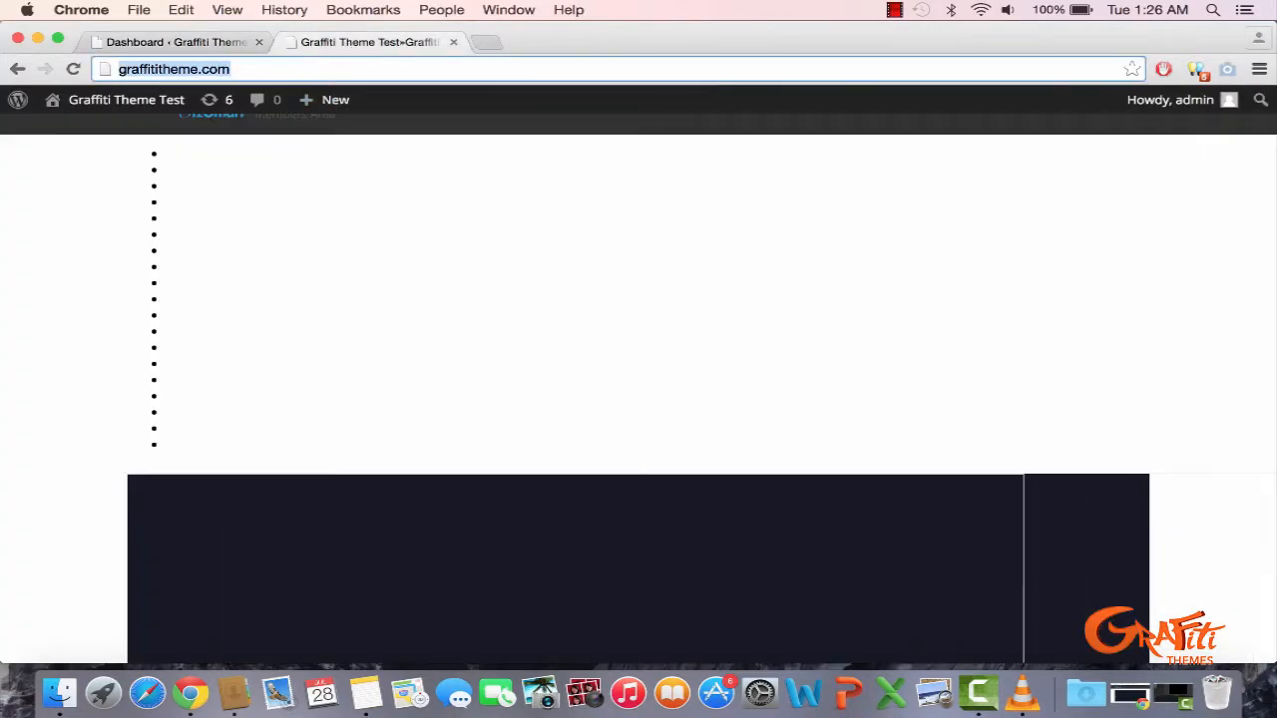
key("Return")
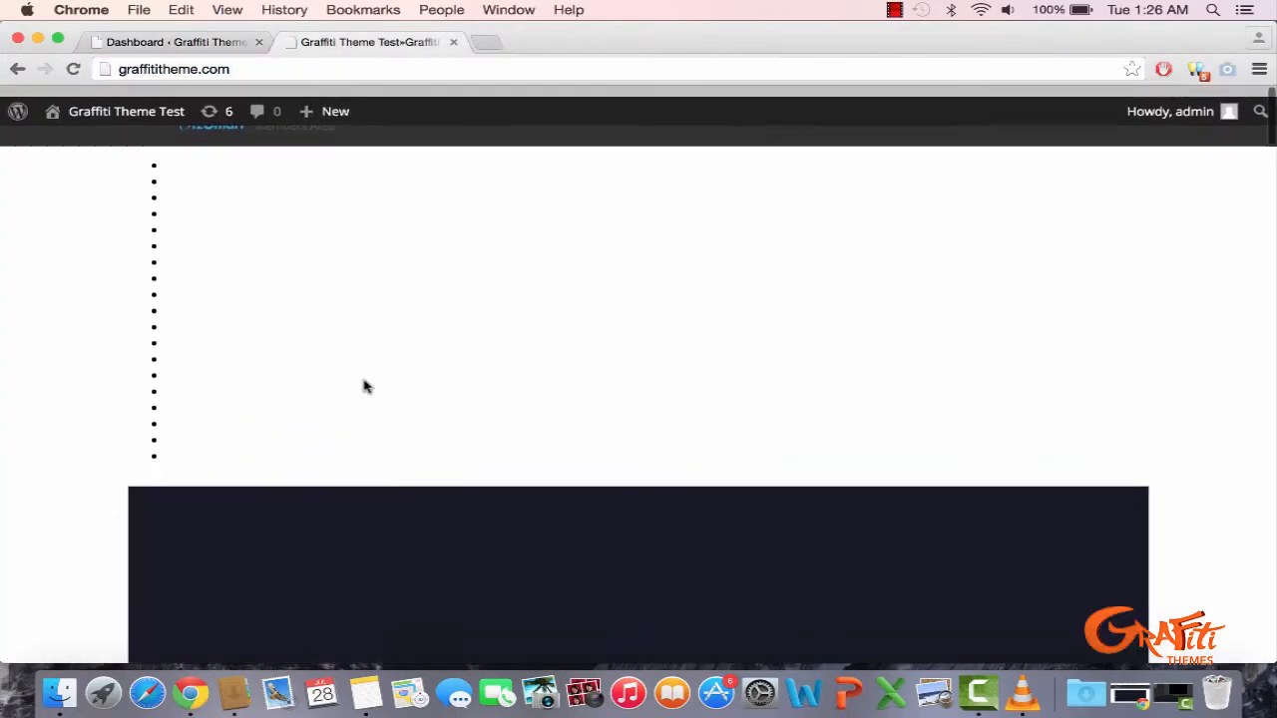
scroll(364, 380, "down", 20)
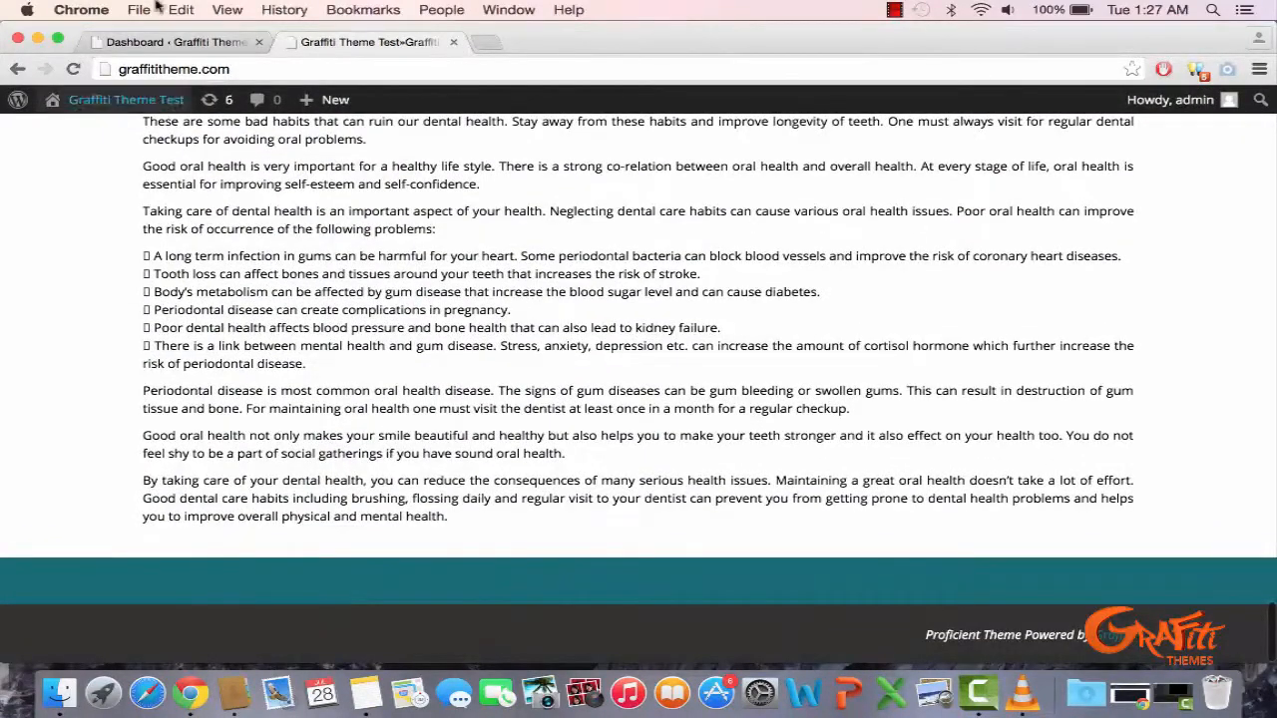
- Return to the theme's General Settings and set the color scheme to royalblue
left_click(152, 43)
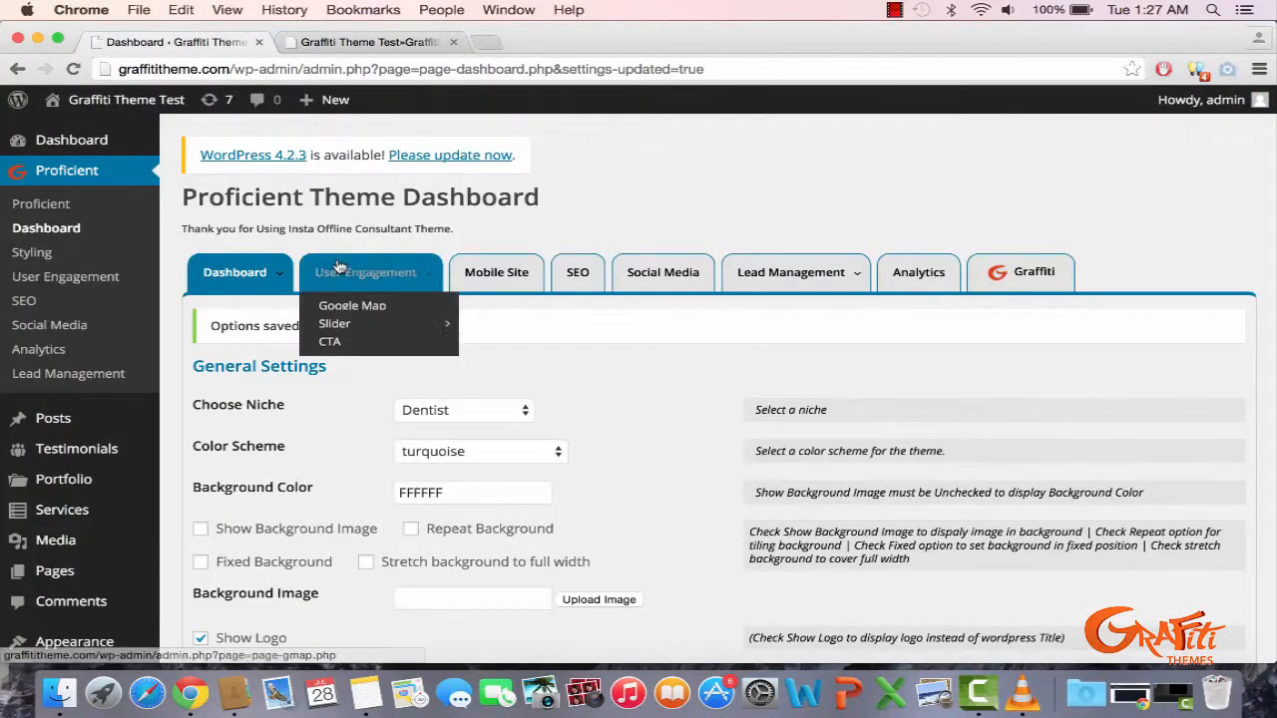
left_click(485, 457)
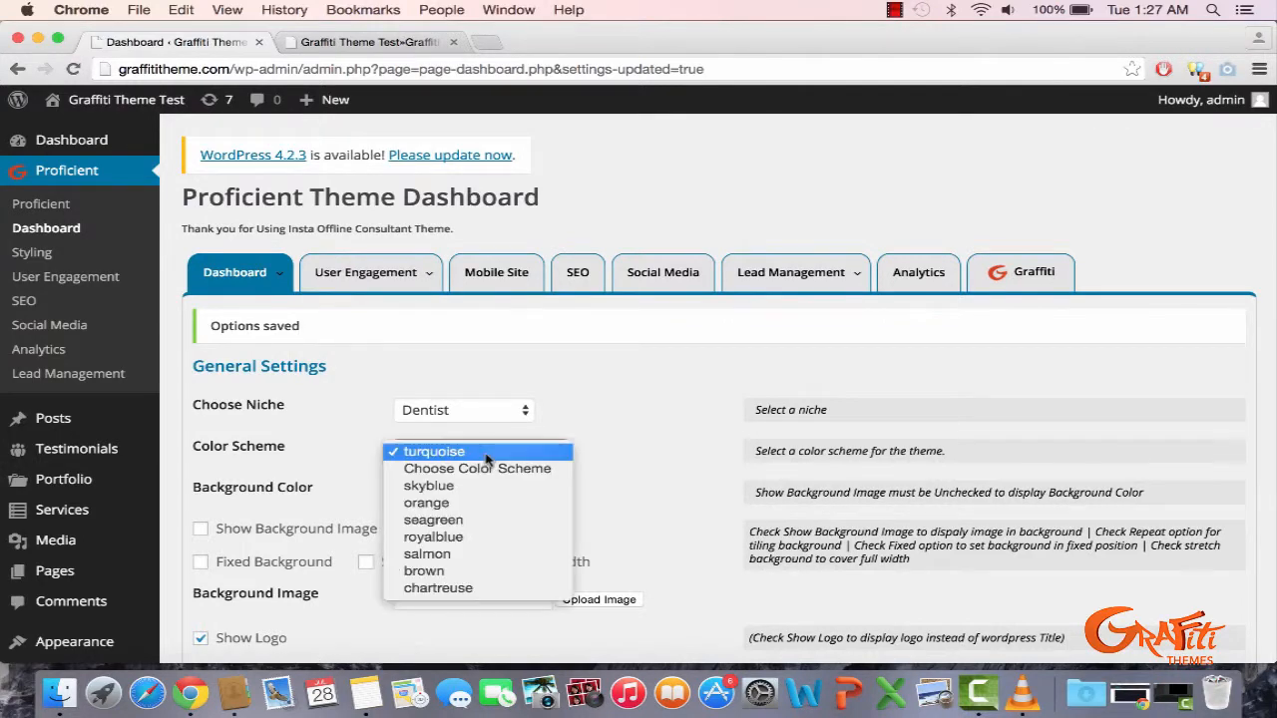
left_click(497, 540)
scroll(496, 542, "down", 2)
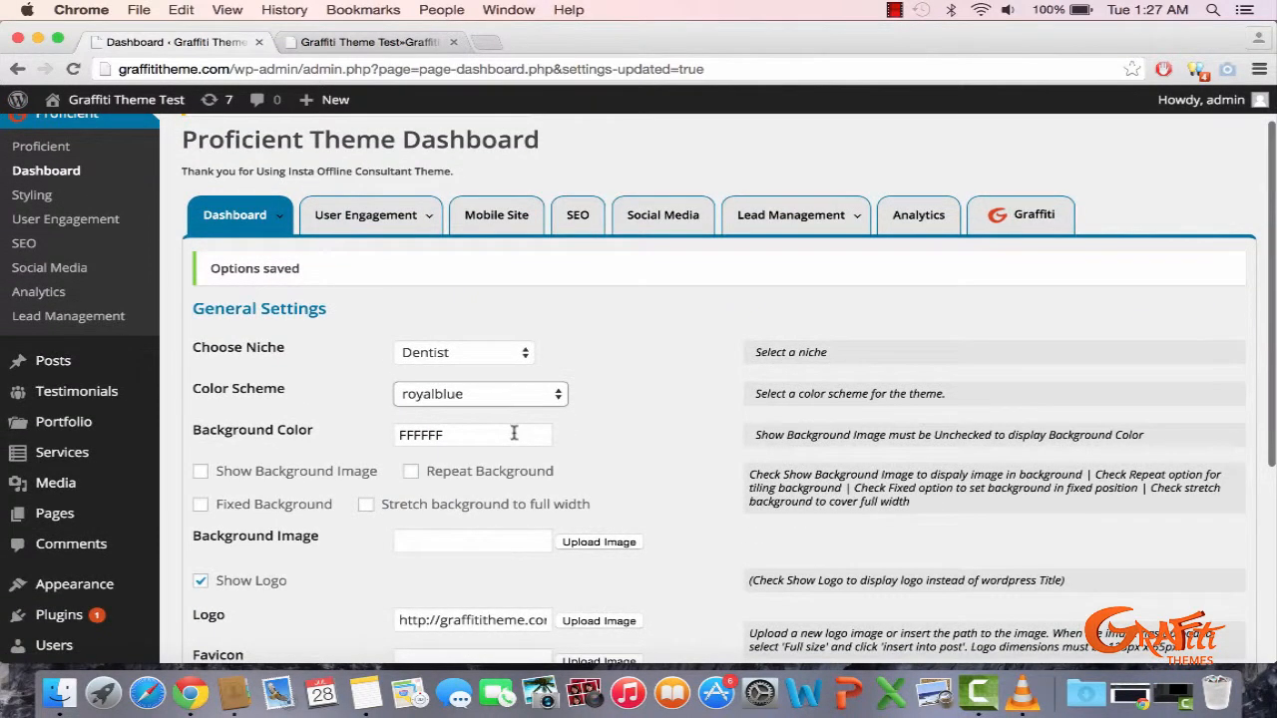
- Examine the color picker of the Background Color setting and close it without choosing a color
left_click(514, 435)
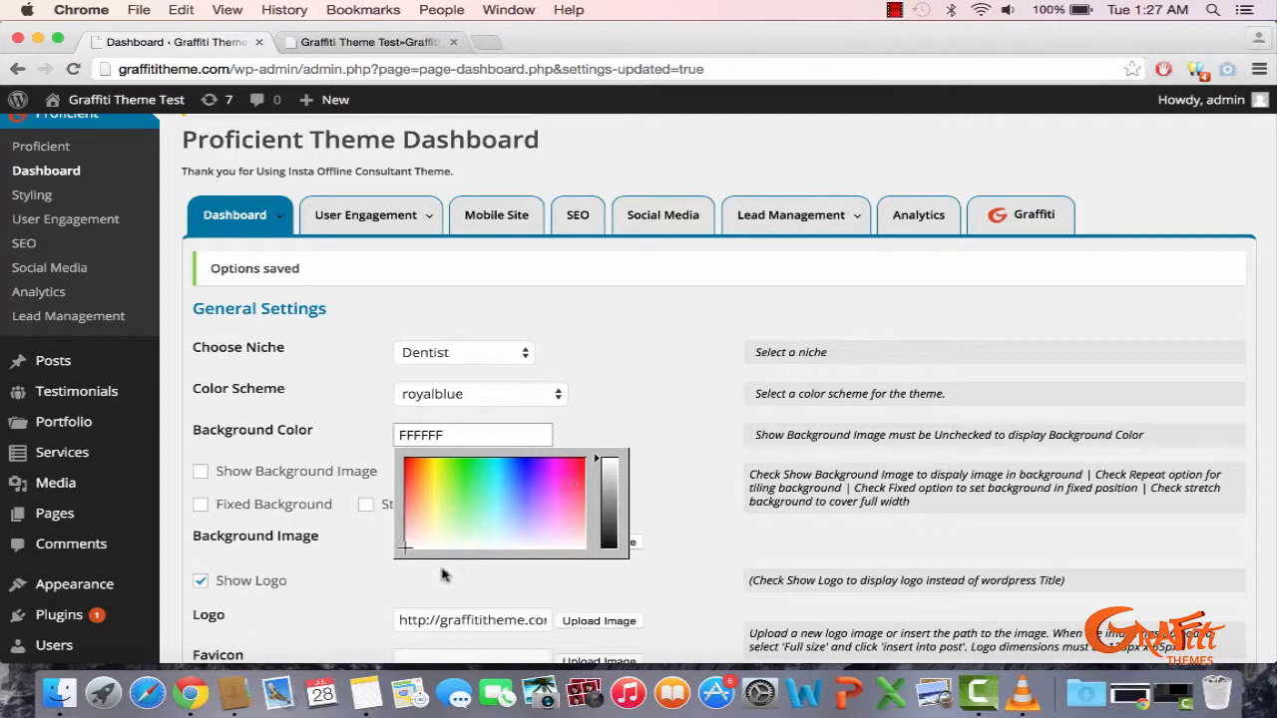
left_click(628, 413)
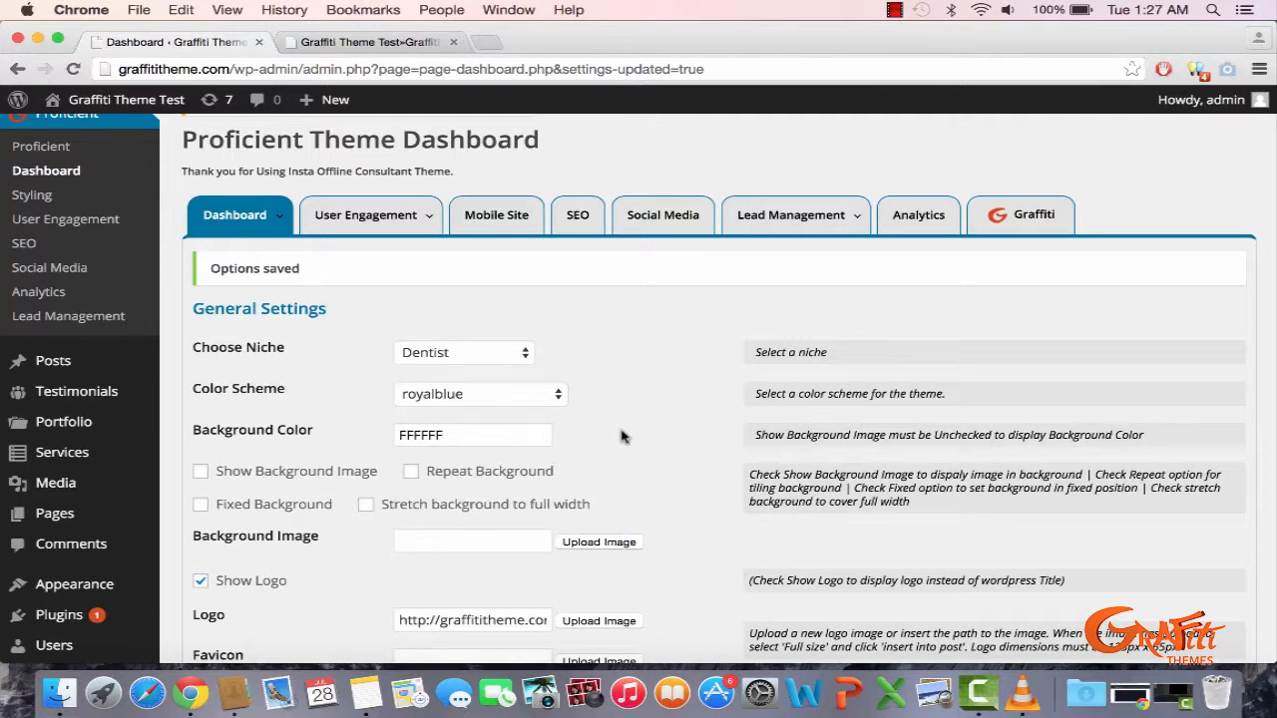
scroll(621, 433, "down", 1)
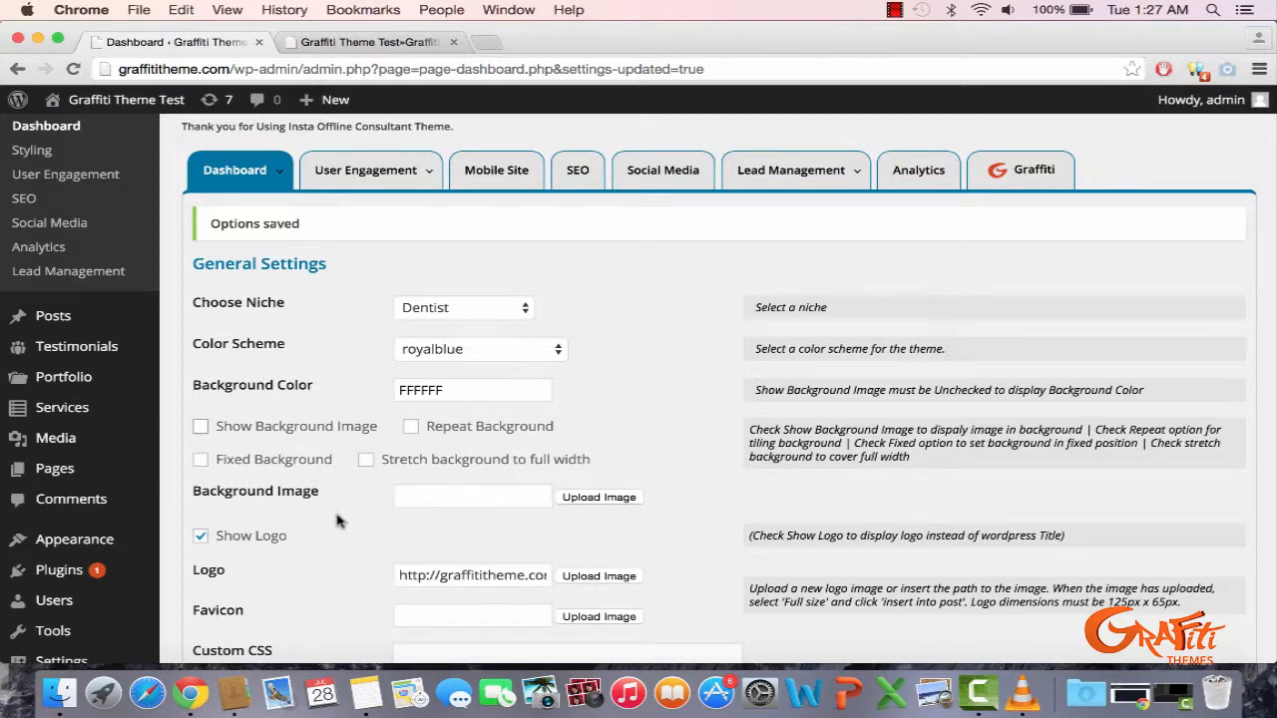
- Disable the Show Logo option in General Settings
scroll(336, 519, "down", 2)
left_click(281, 455)
scroll(284, 455, "down", 2)
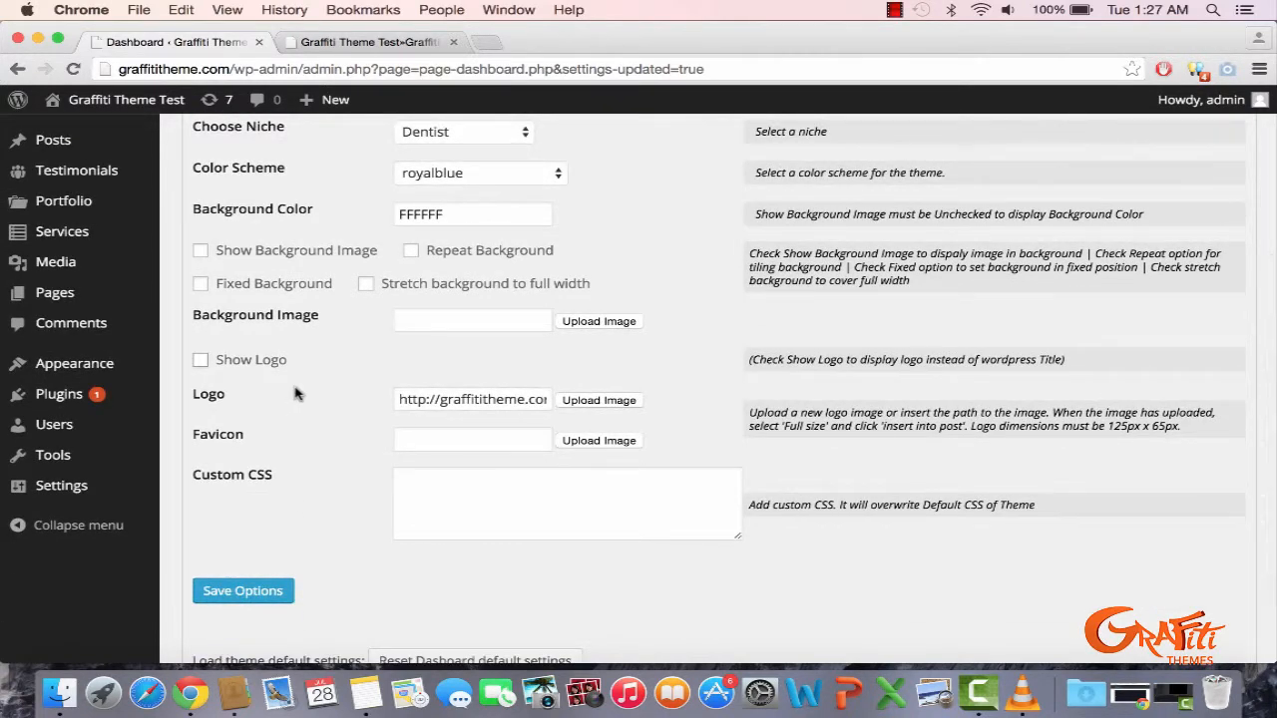
- Switch to the site's home page and examine the header area beneath the WordPress admin toolbar
left_click(365, 42)
scroll(320, 181, "up", 20)
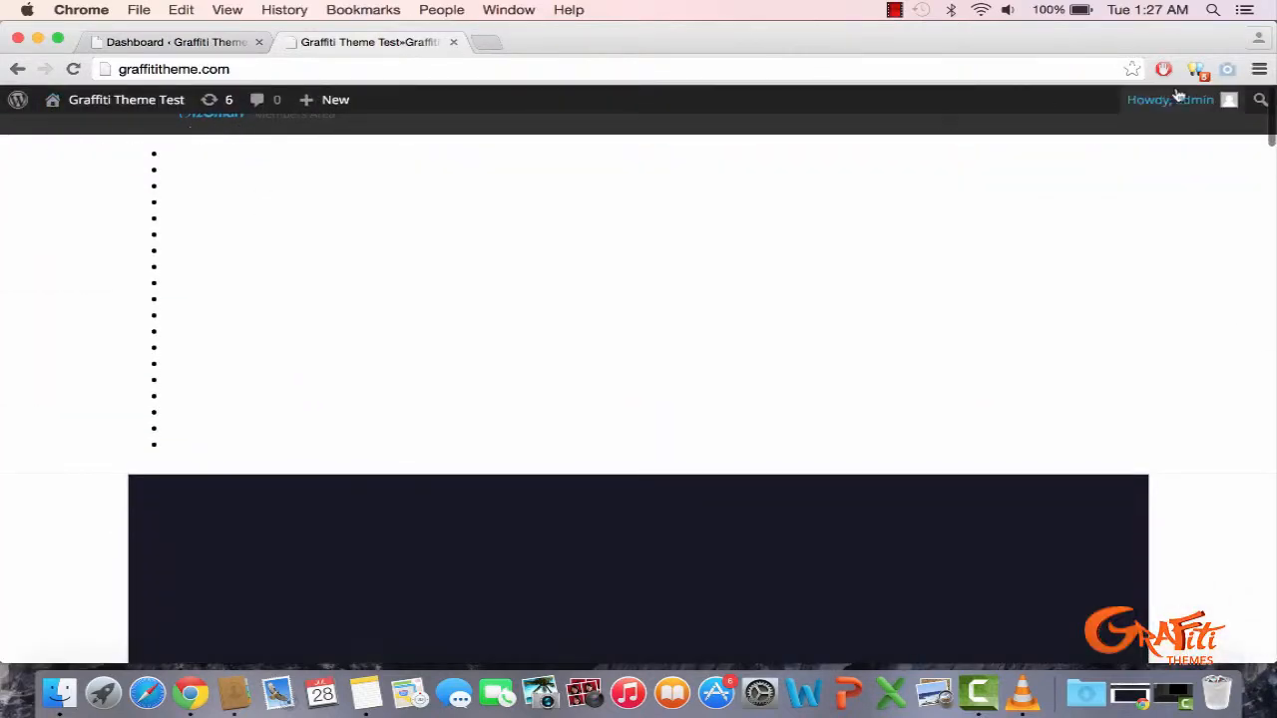
mouse_move(17, 110)
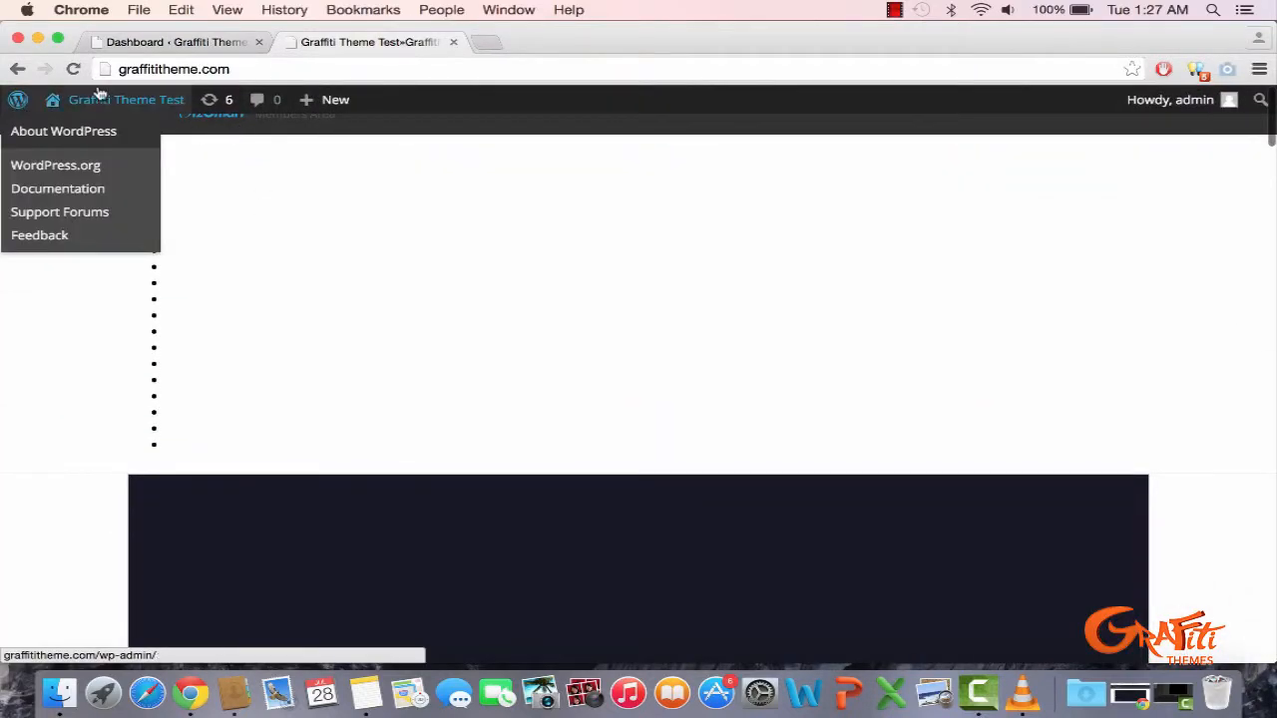
mouse_move(107, 98)
mouse_move(313, 101)
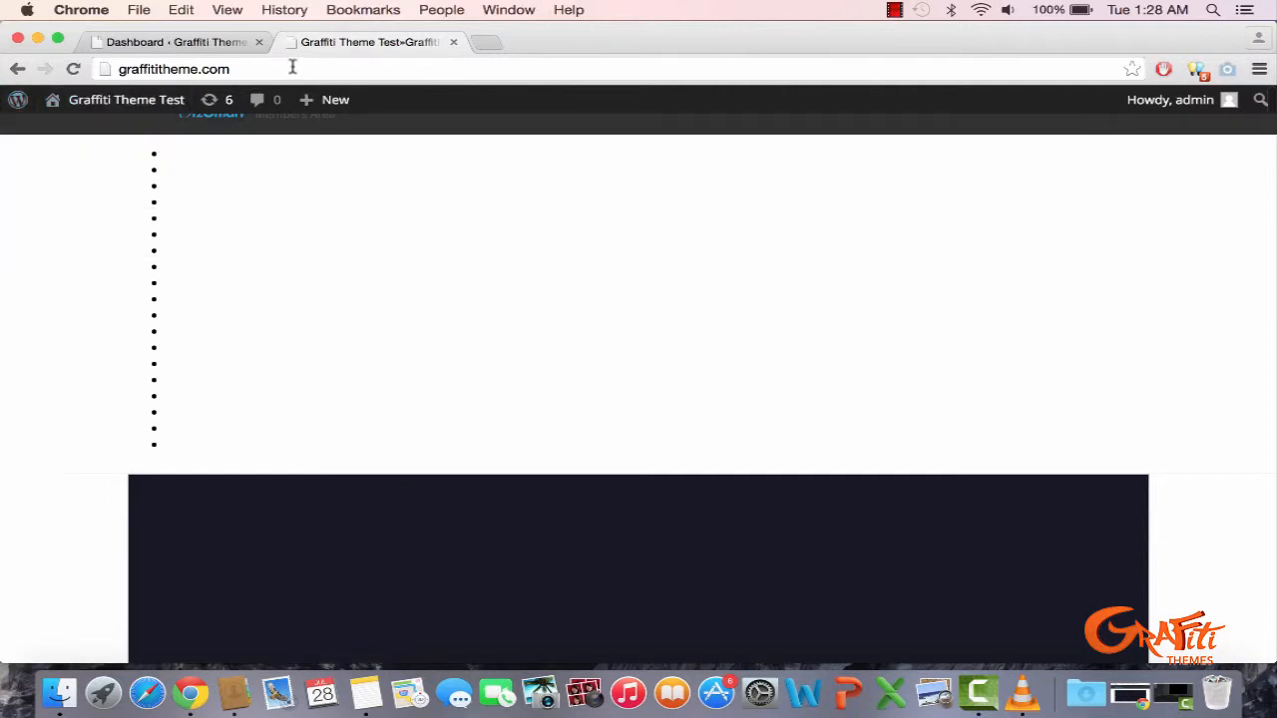
- Load graffititheme.com in an incognito window to examine the header logo without the admin toolbar, and close that window
left_click(291, 66)
key("super+c")
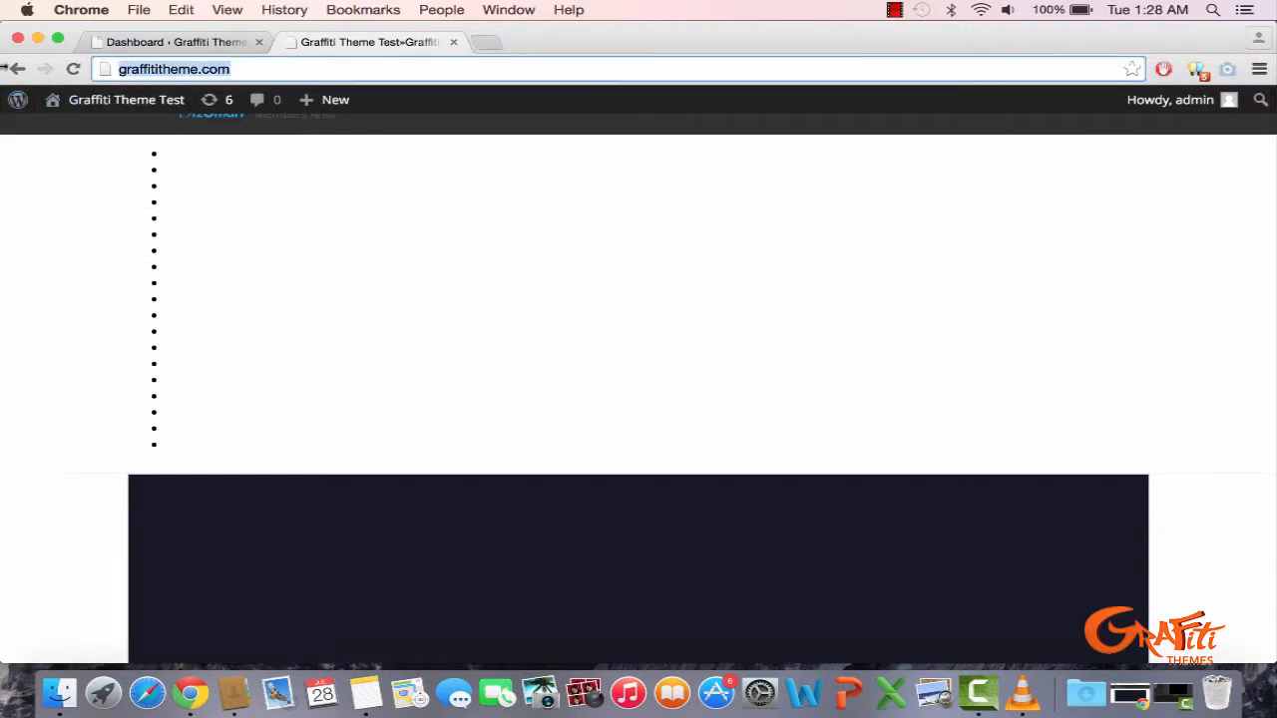
key("super+shift+n")
key("super+v")
key("Return")
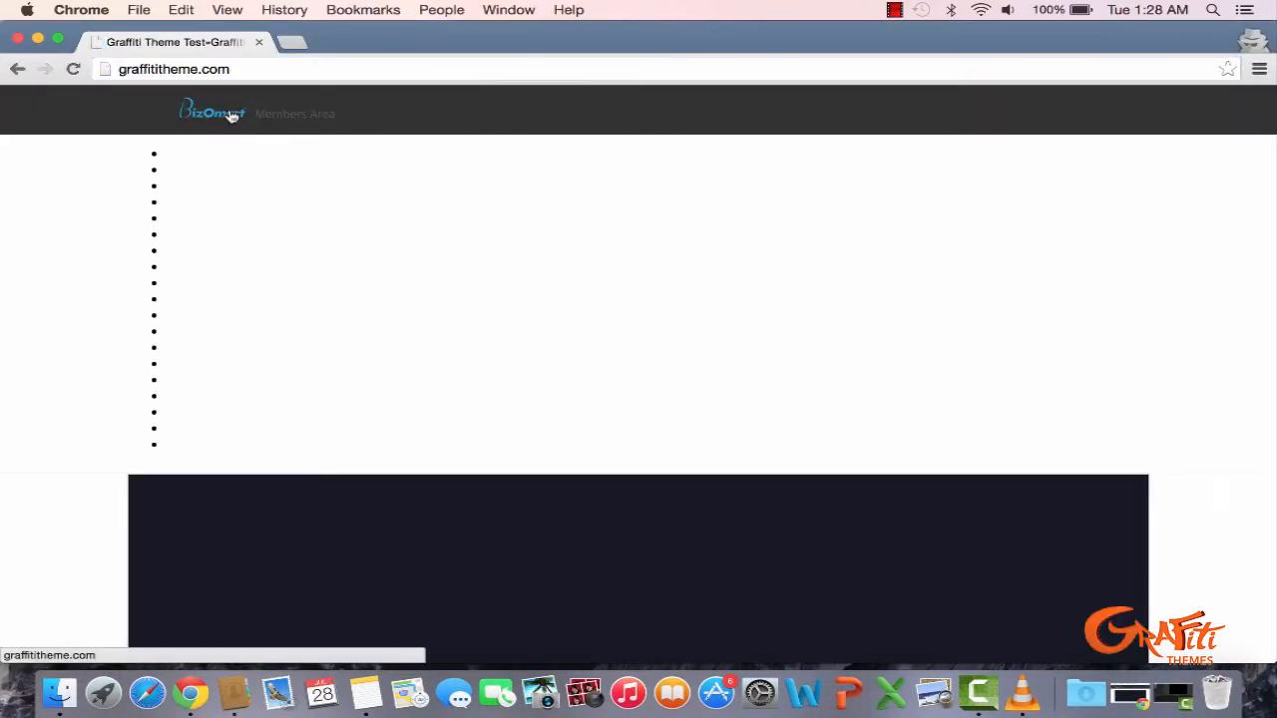
left_click(15, 39)
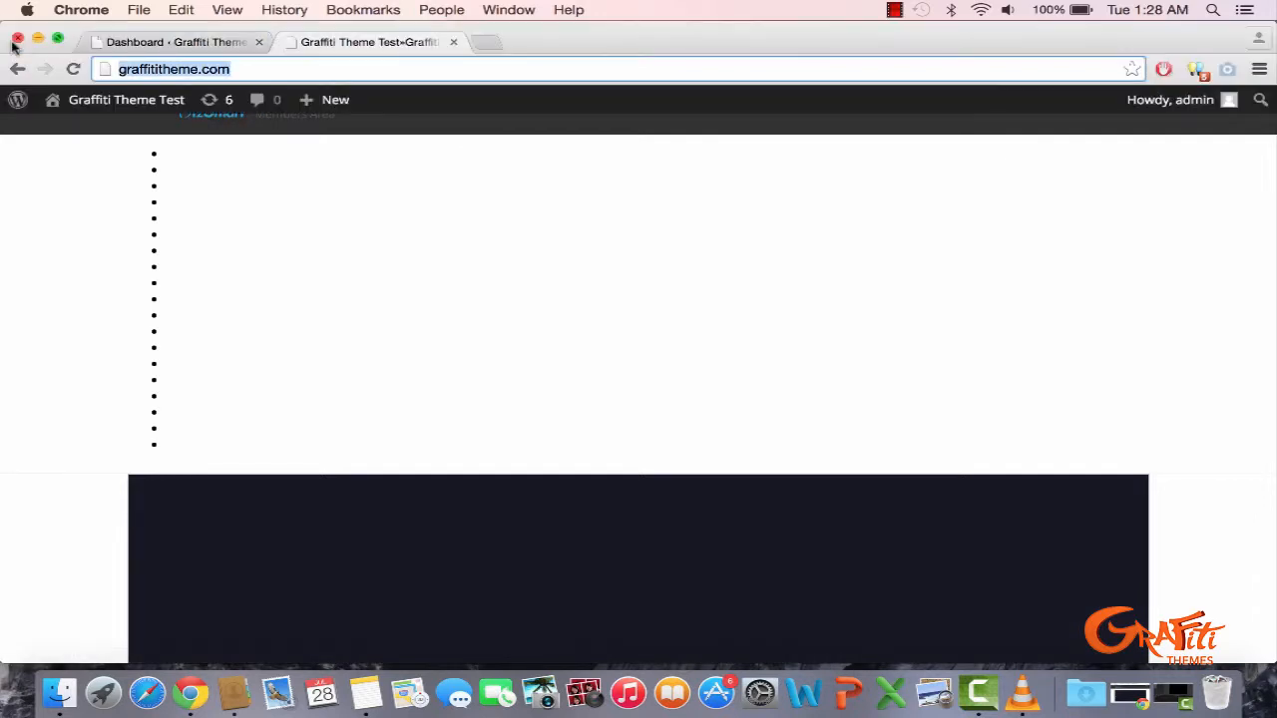
- Return to the theme's General Settings and clear the image path from the Logo field
left_click(200, 44)
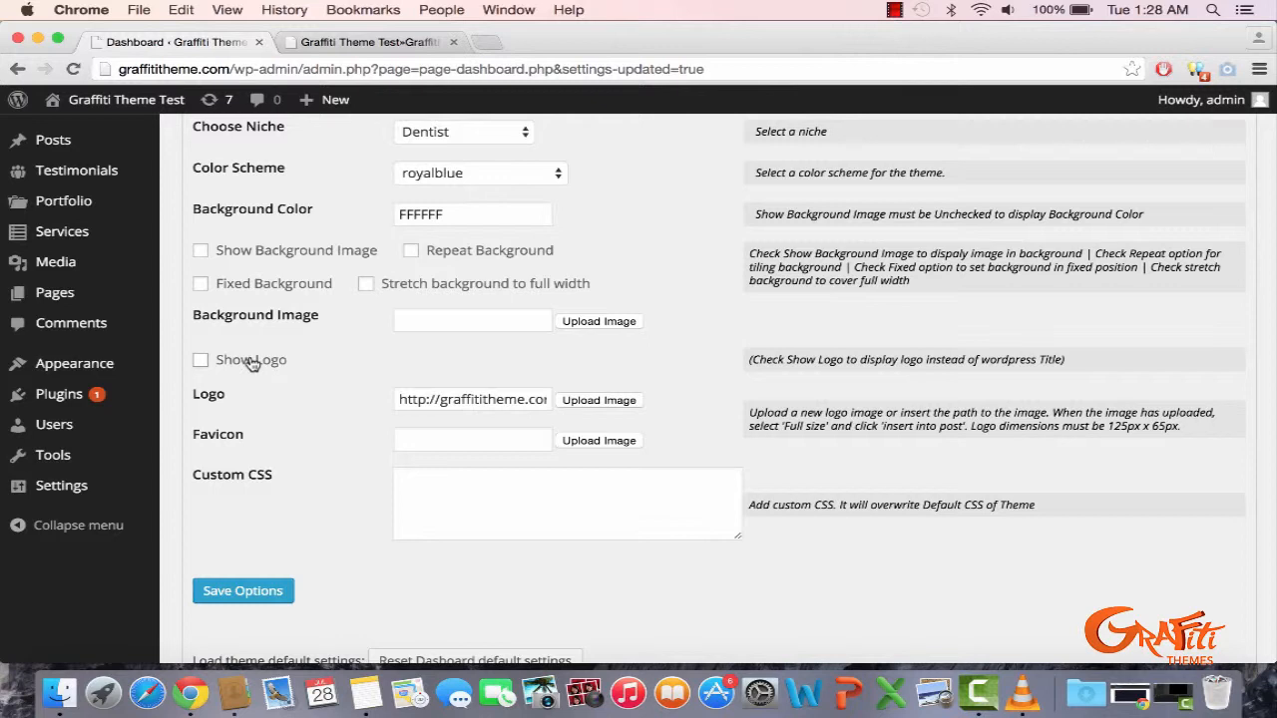
scroll(252, 364, "up", 3)
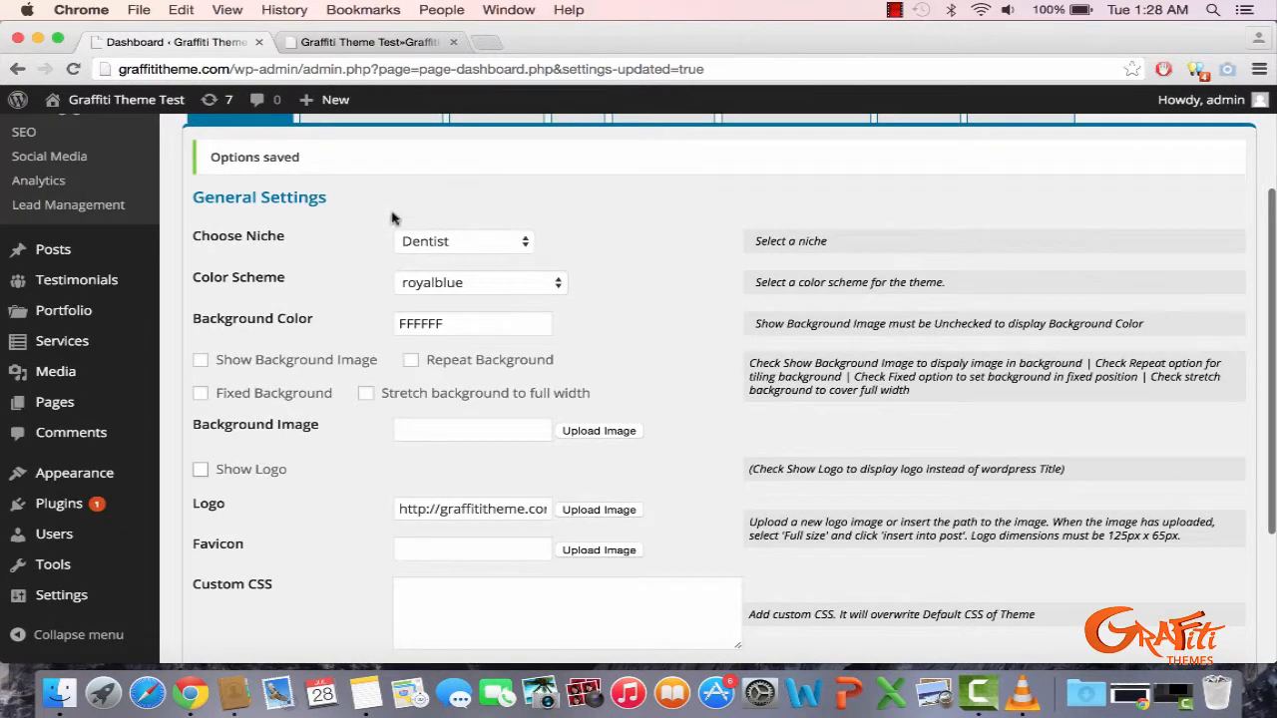
mouse_move(155, 286)
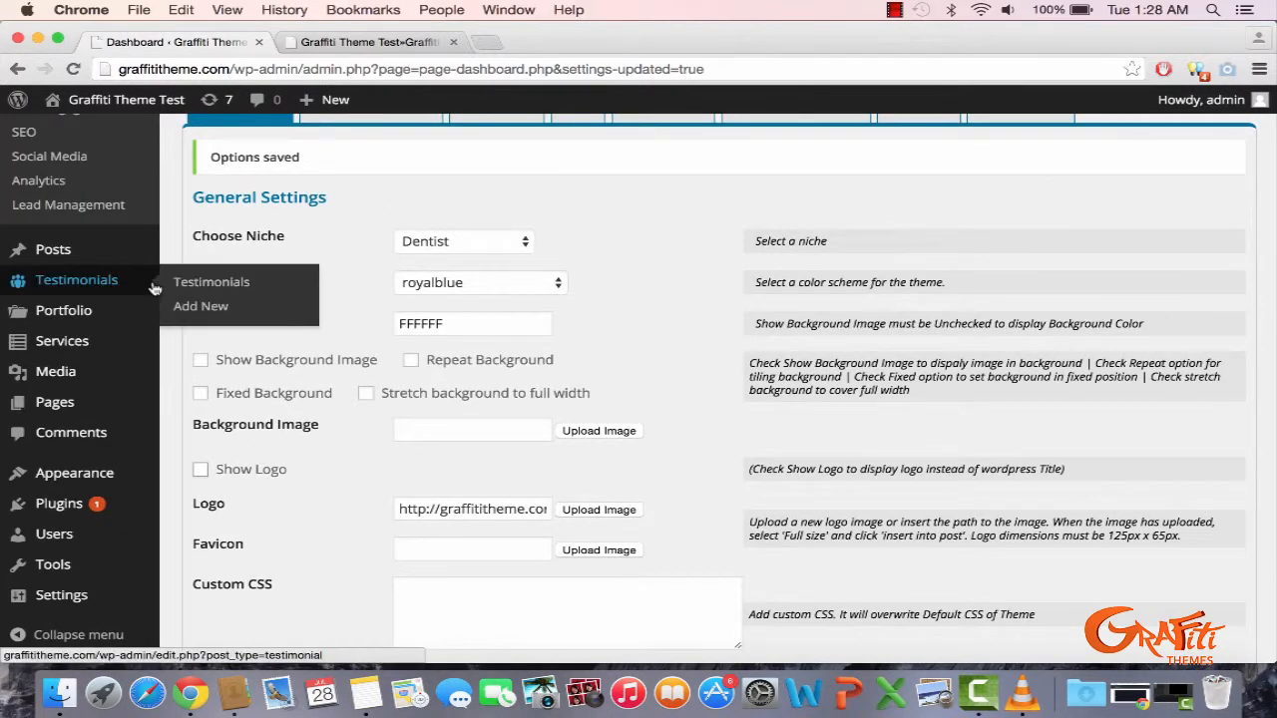
left_click_drag(404, 504, 872, 491)
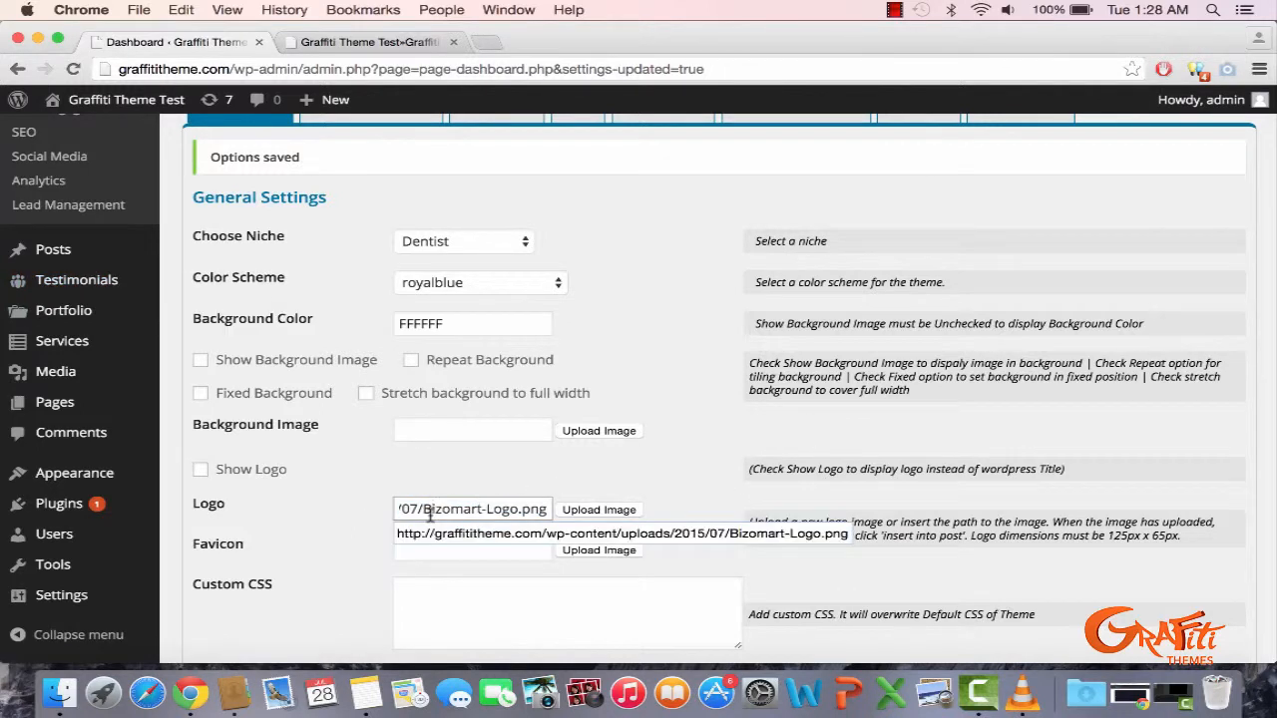
key("super+a")
key("BackSpace")
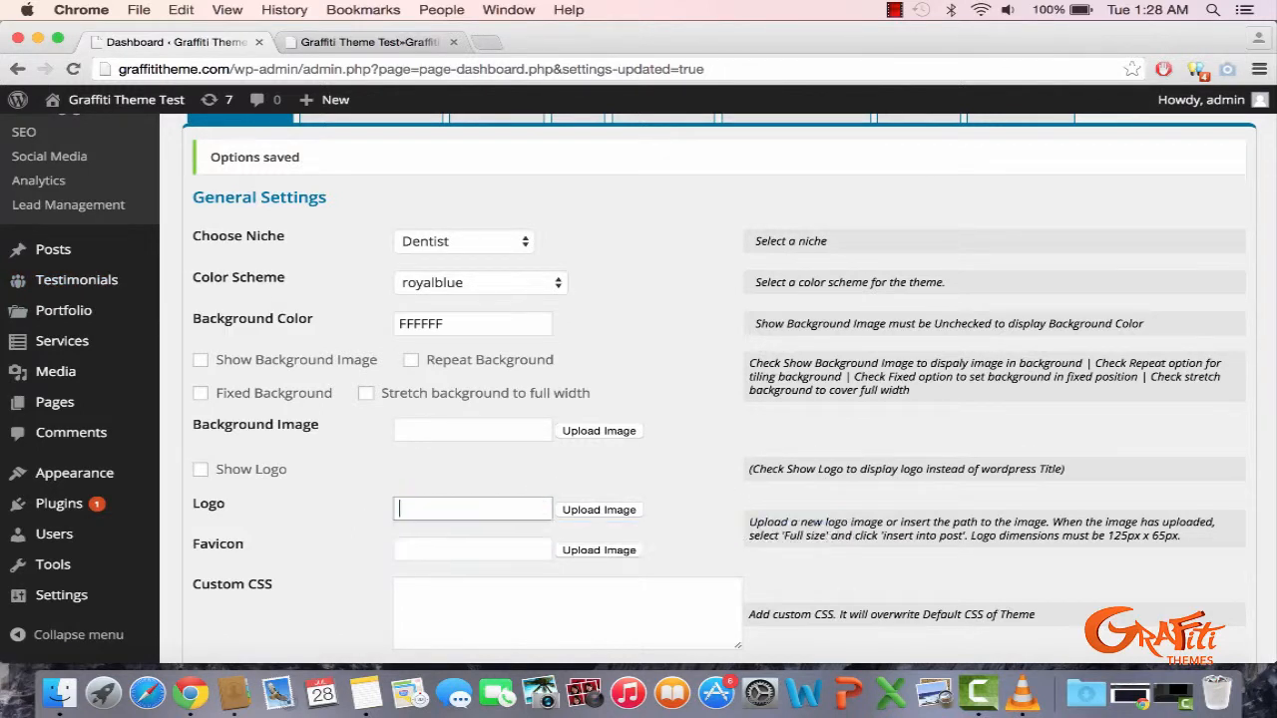
- Open and close the logo's image upload dialog, and examine the logo dimensions required in the field's note
left_click(588, 510)
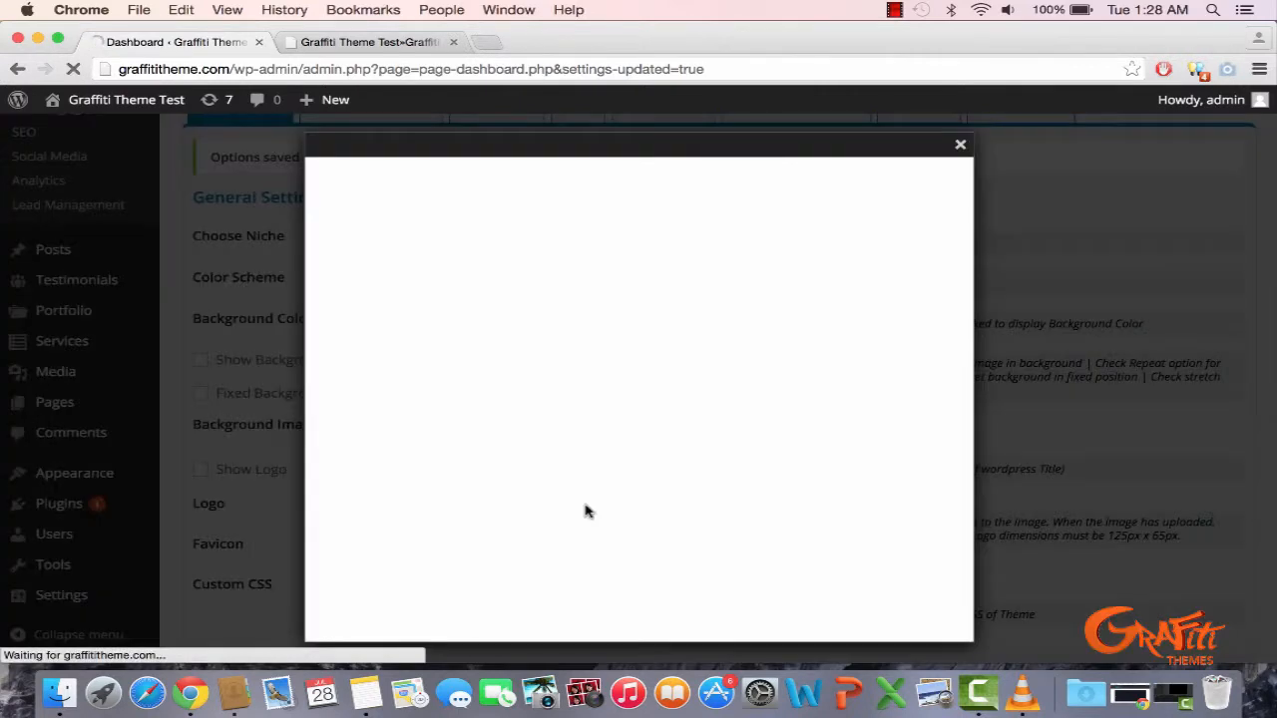
left_click(960, 145)
scroll(874, 499, "down", 5)
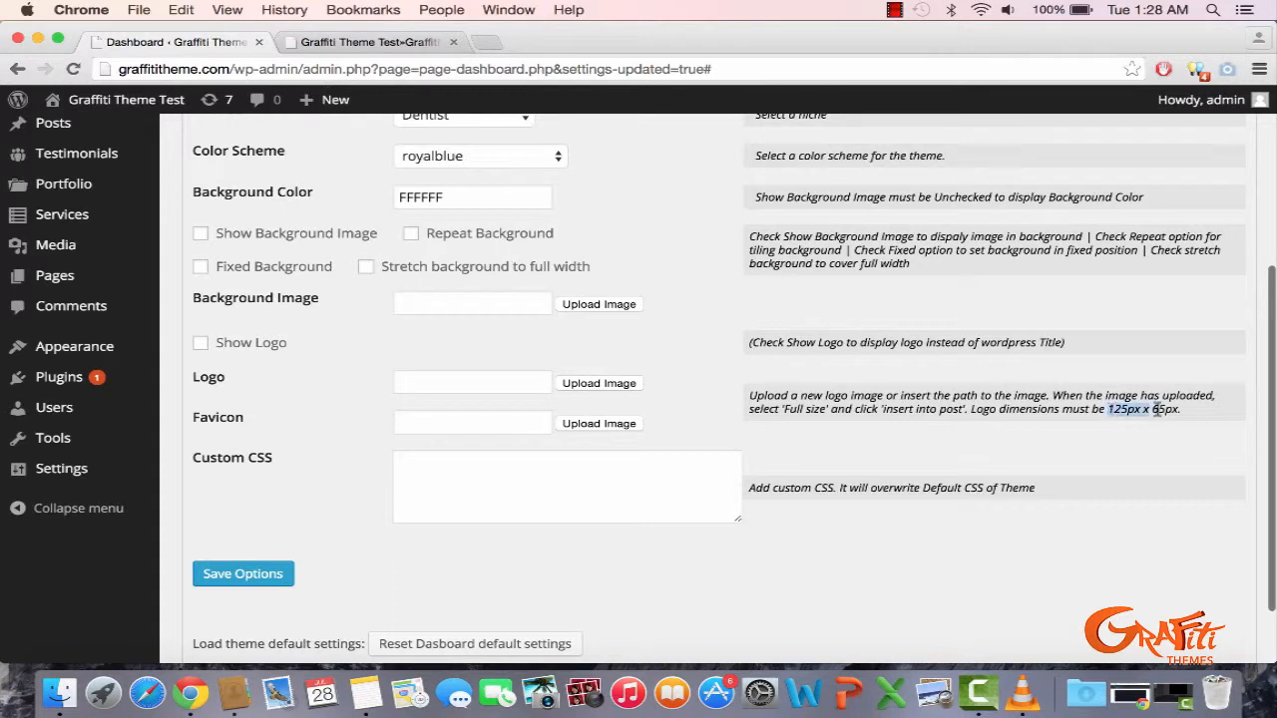
left_click(1181, 411)
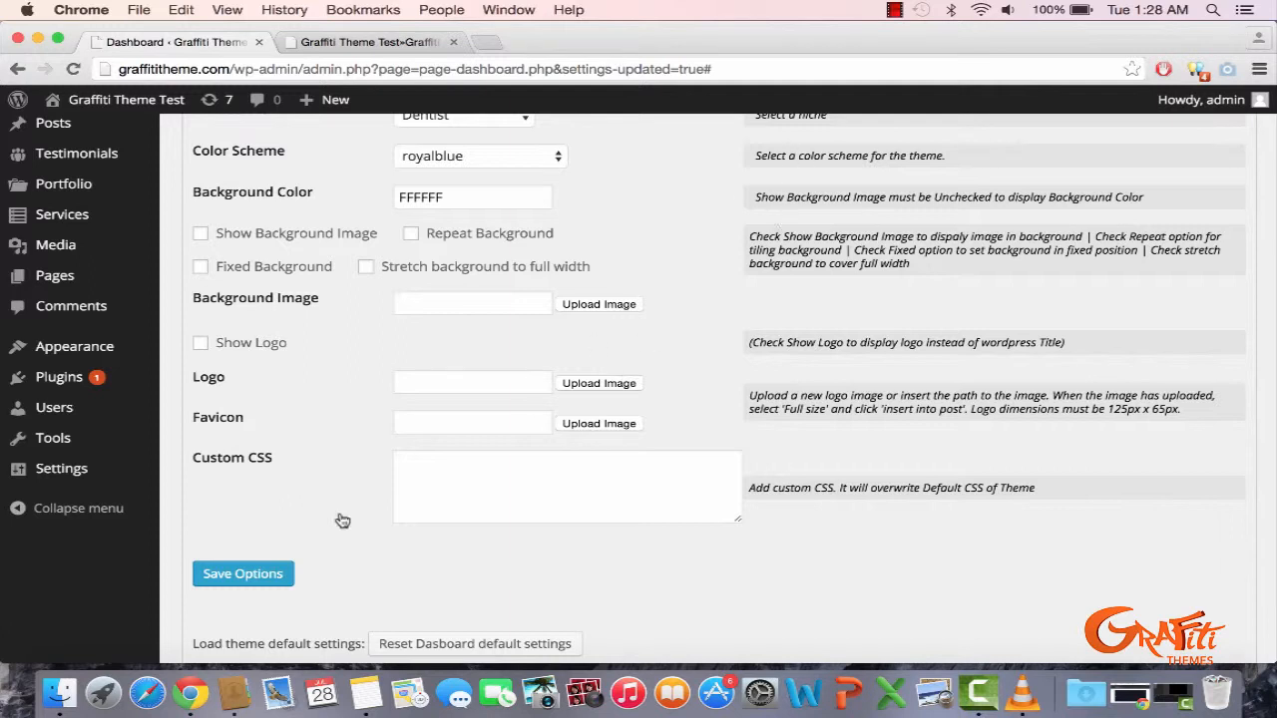
- Upload Logo.png from the Desktop folder for the Logo setting
left_click(529, 384)
left_click(584, 387)
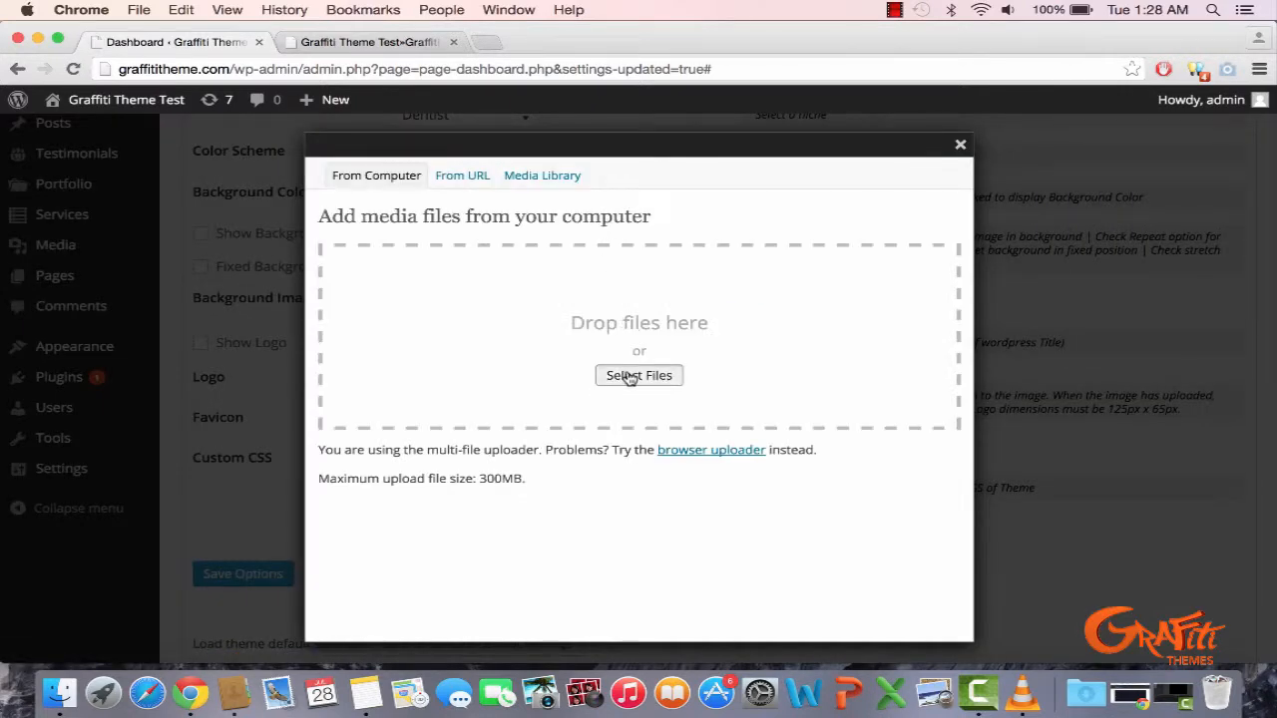
left_click(629, 378)
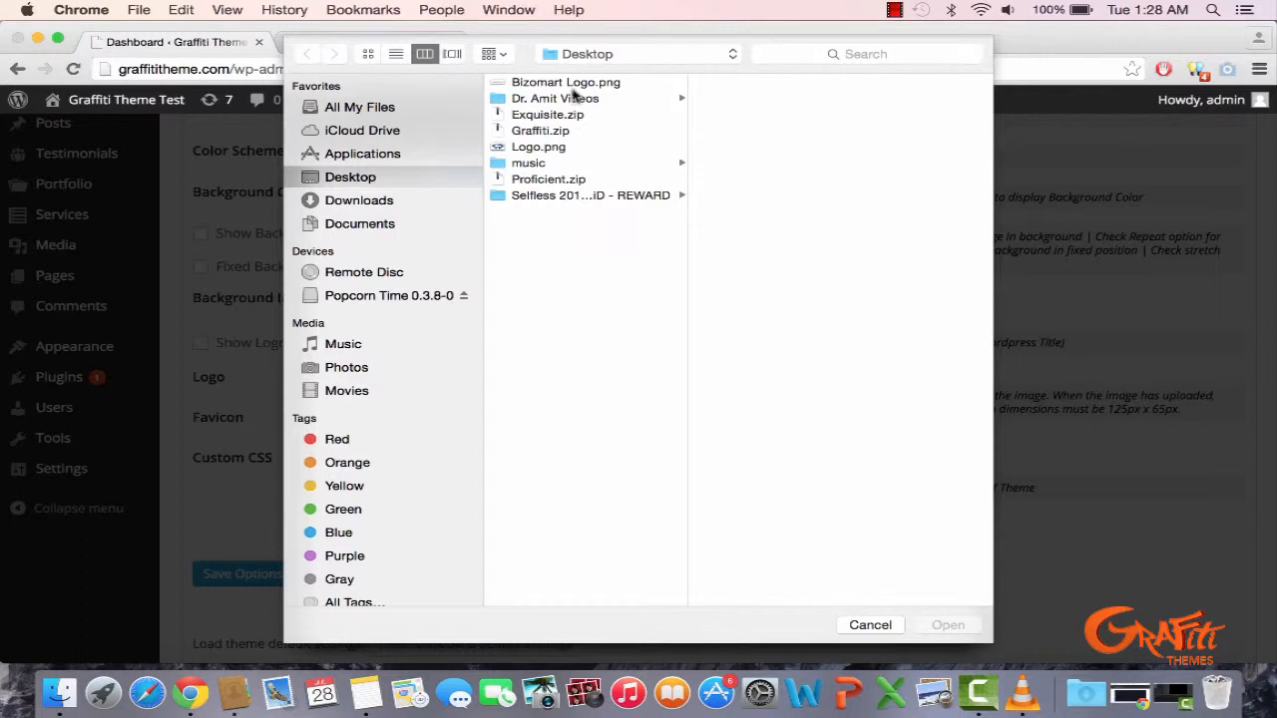
left_click(563, 146)
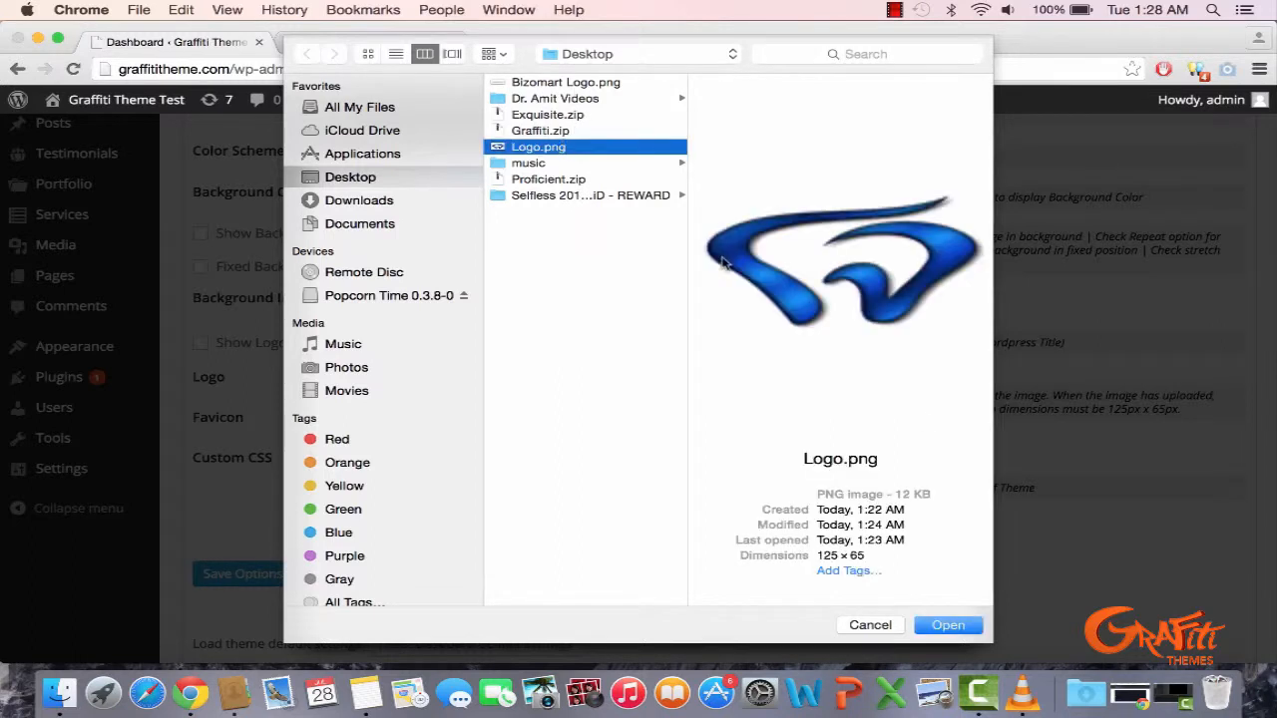
left_click(948, 627)
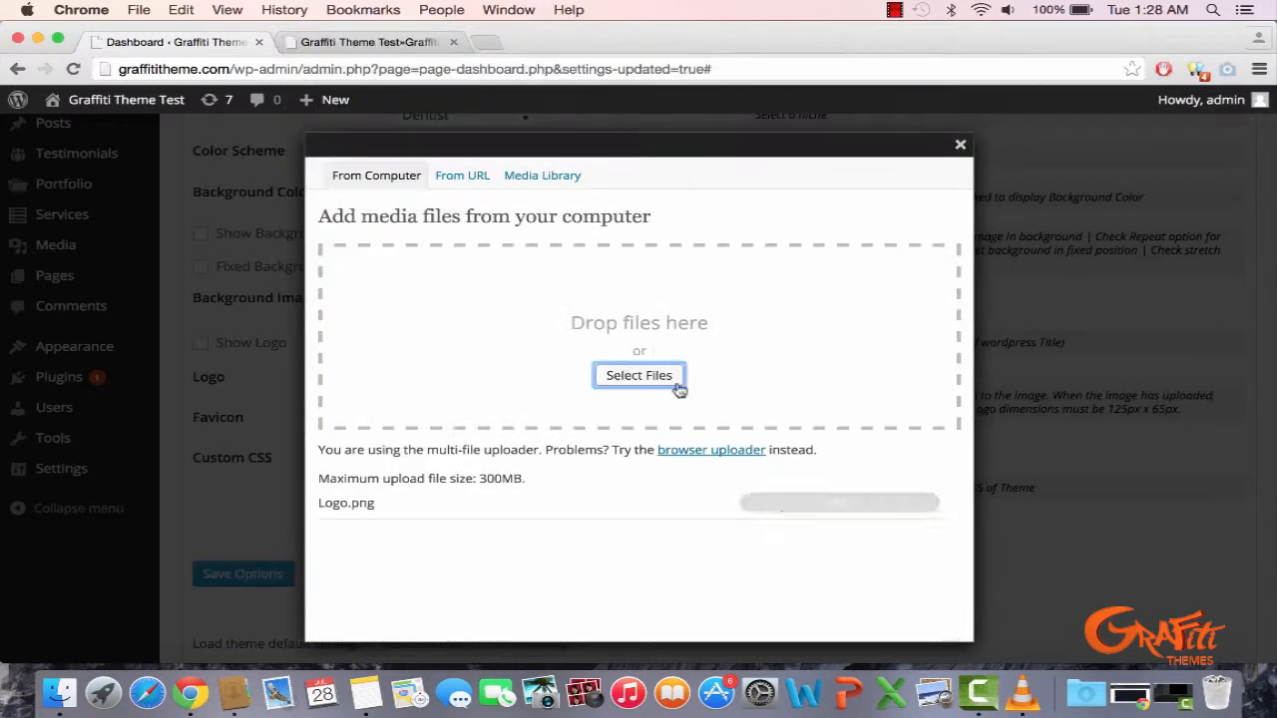
- Insert the uploaded logo image at Full Size (125 × 65) into the Logo field and save the theme options
scroll(665, 475, "down", 10)
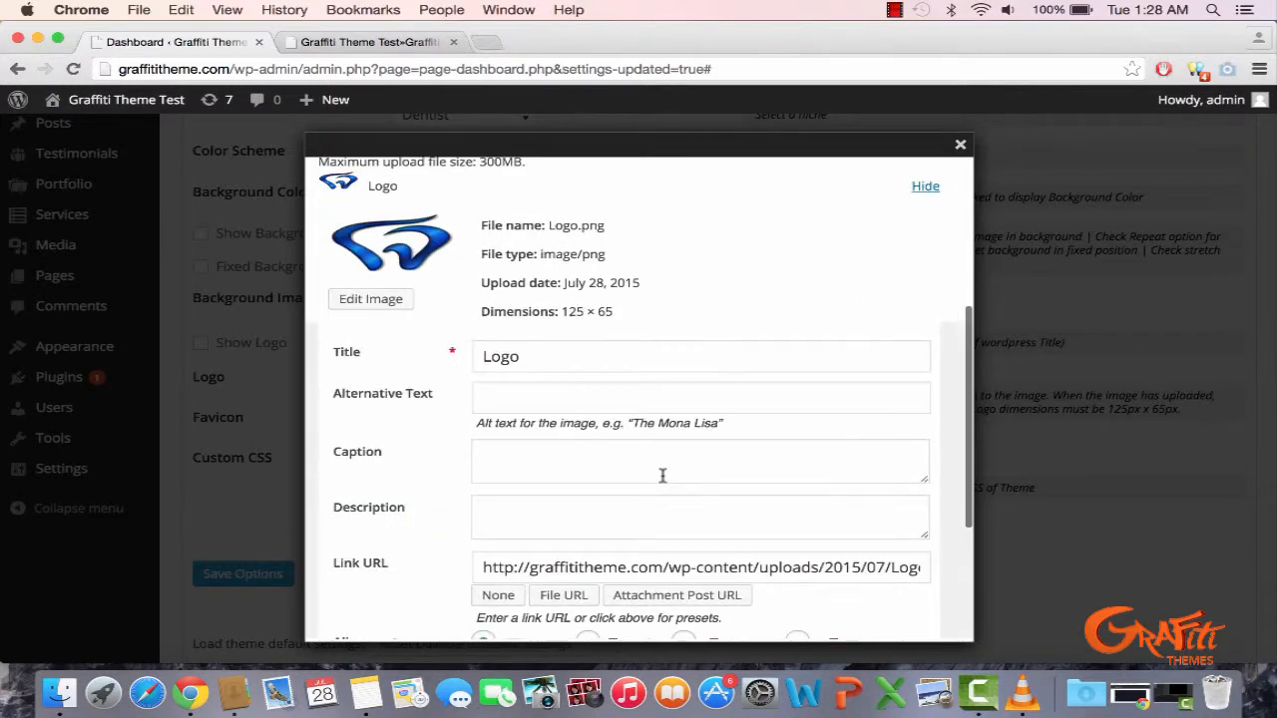
scroll(599, 558, "down", 2)
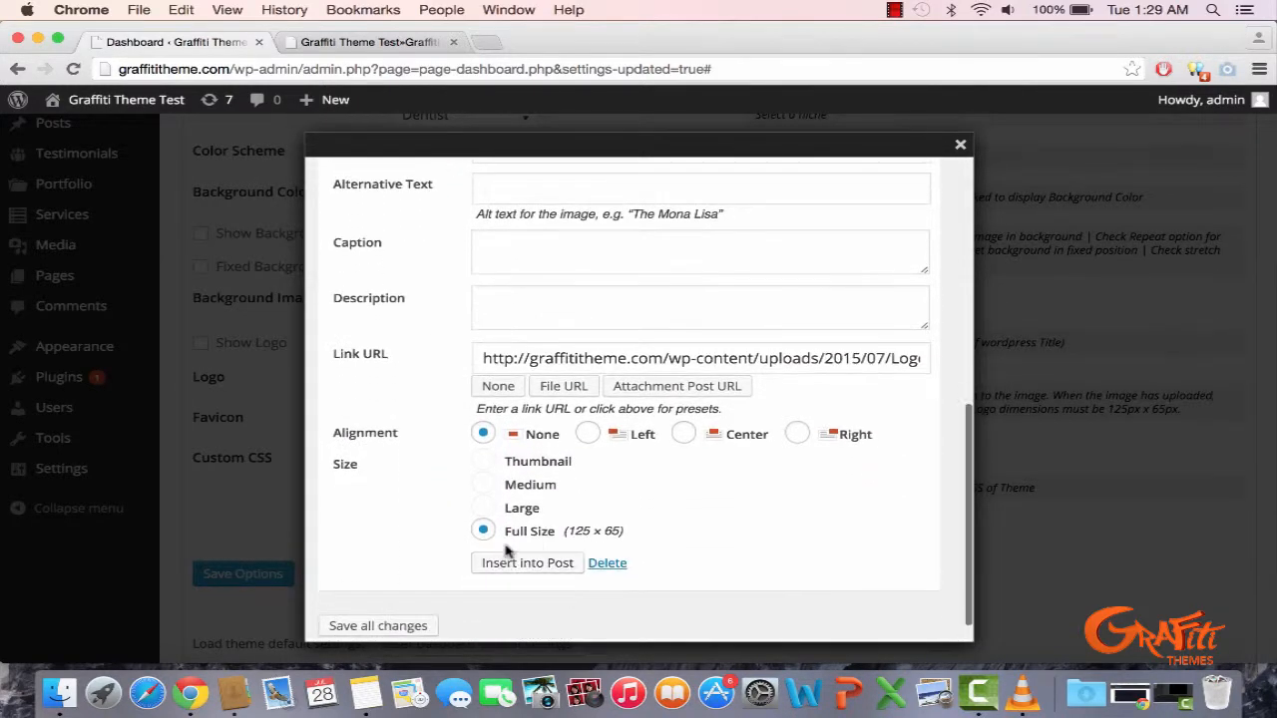
left_click(516, 564)
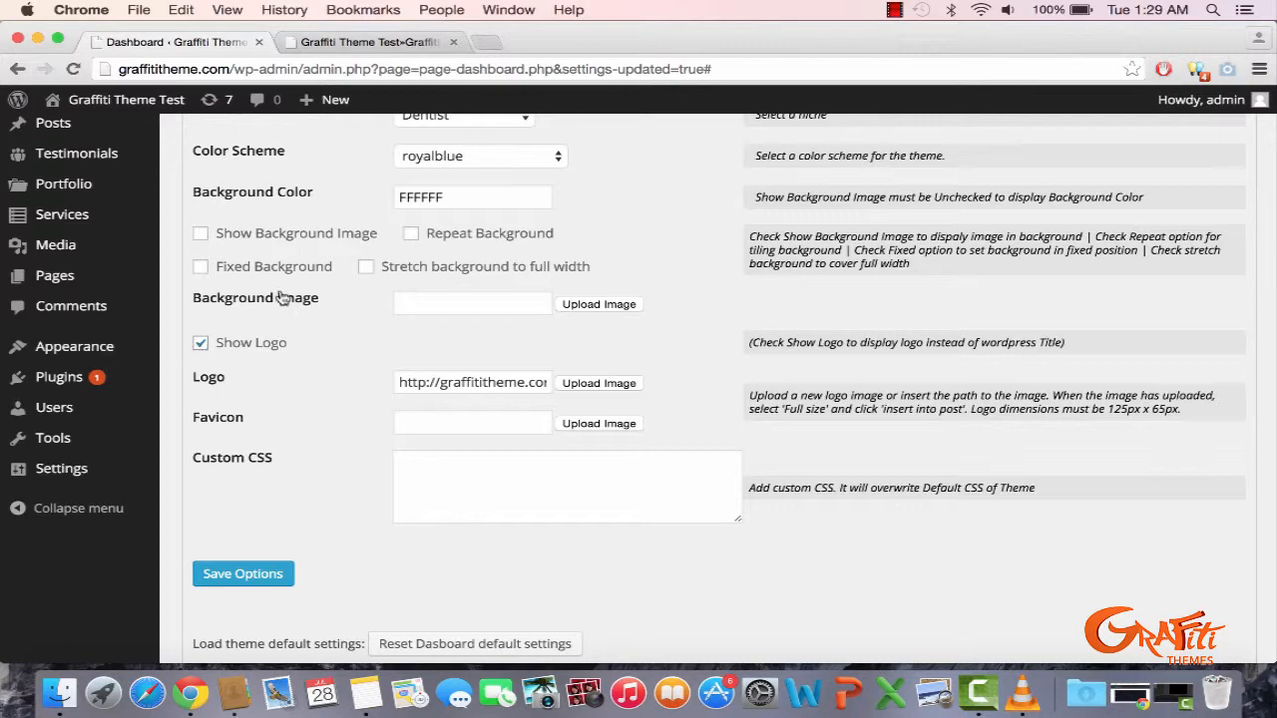
left_click(254, 579)
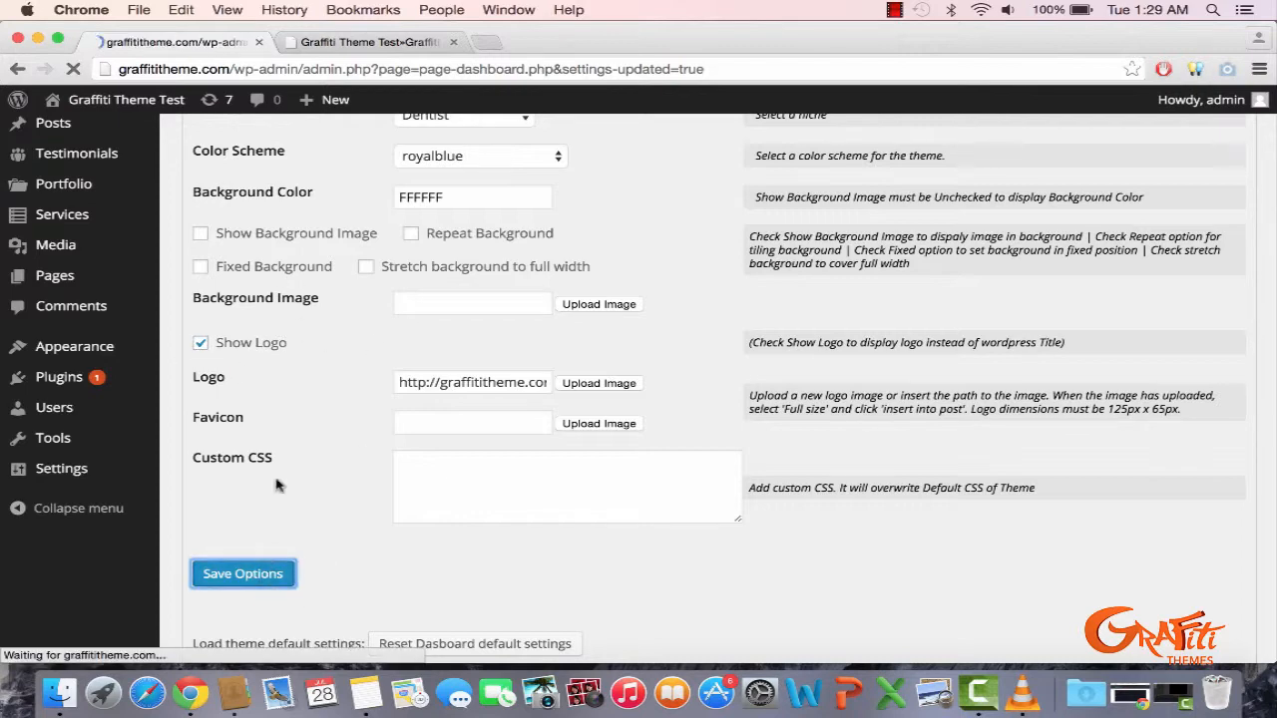
- Reload the site's home page and load graffititheme.com in an incognito window to check the new header logo
left_click(351, 42)
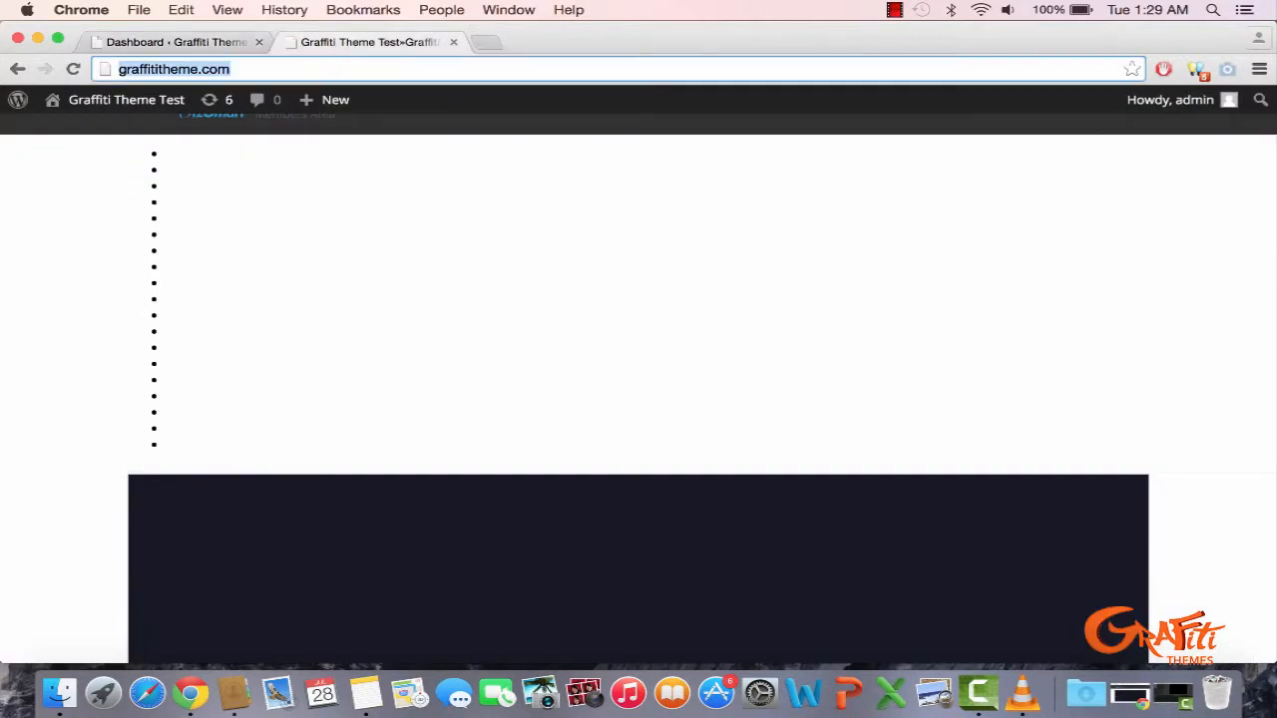
key("super+r")
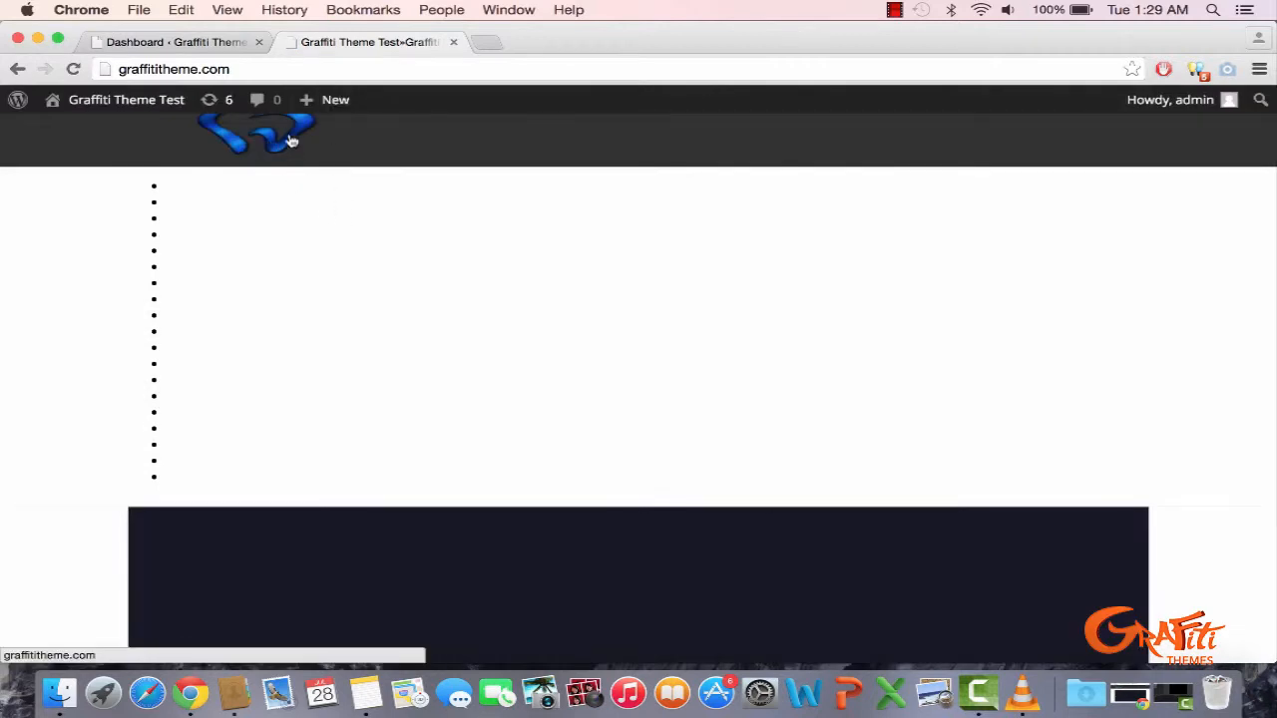
left_click(291, 69)
key("super+c")
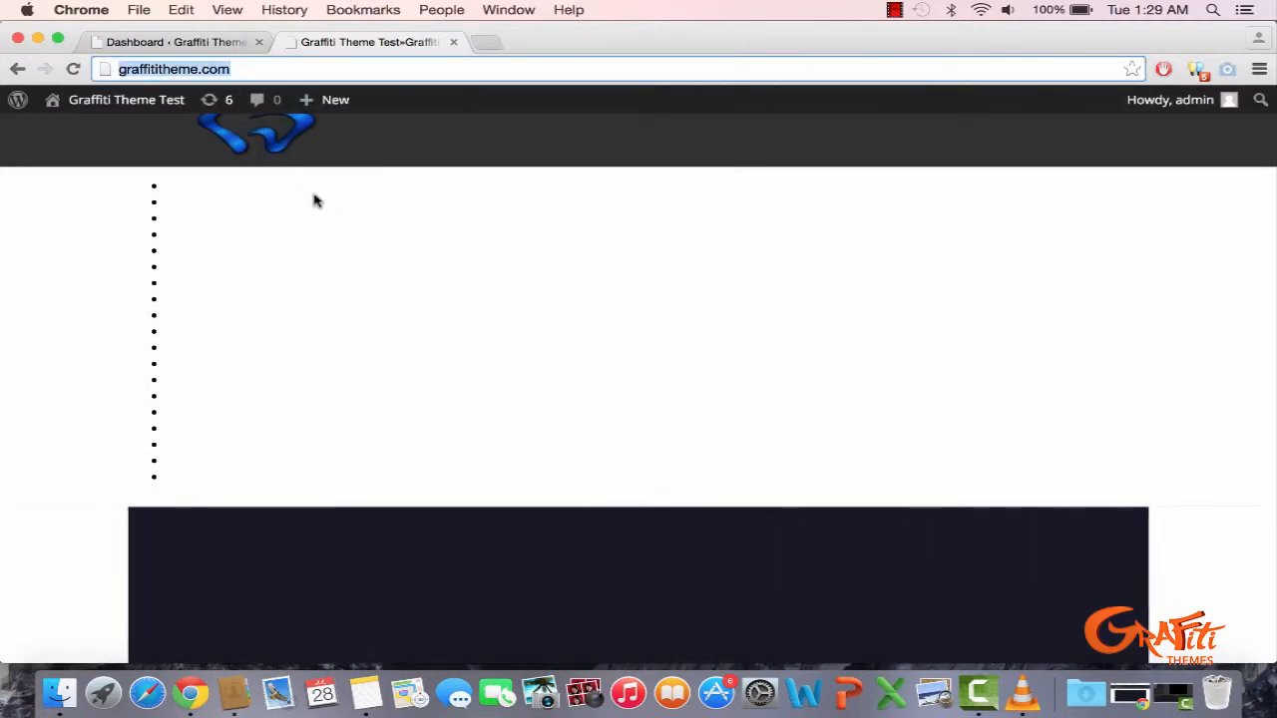
key("super+shift+n")
key("super+v")
key("Return")
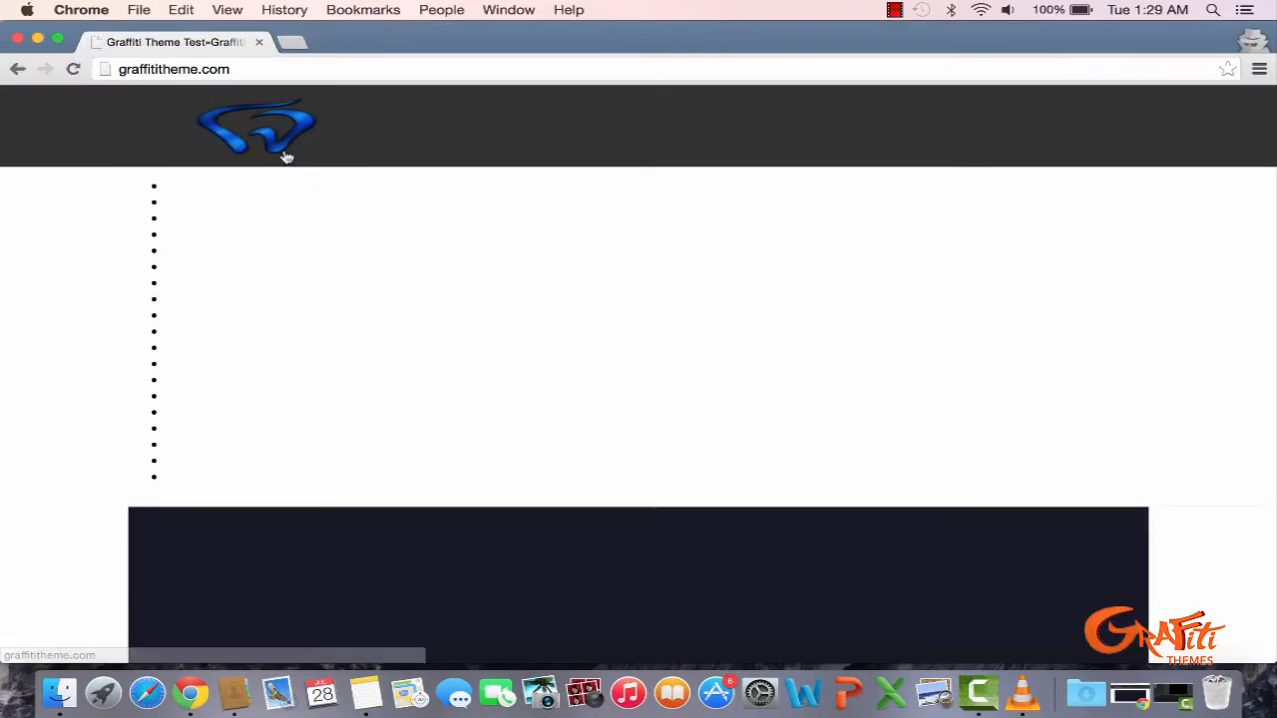
- Look through the home page content in the incognito window and close that window
scroll(401, 451, "down", 20)
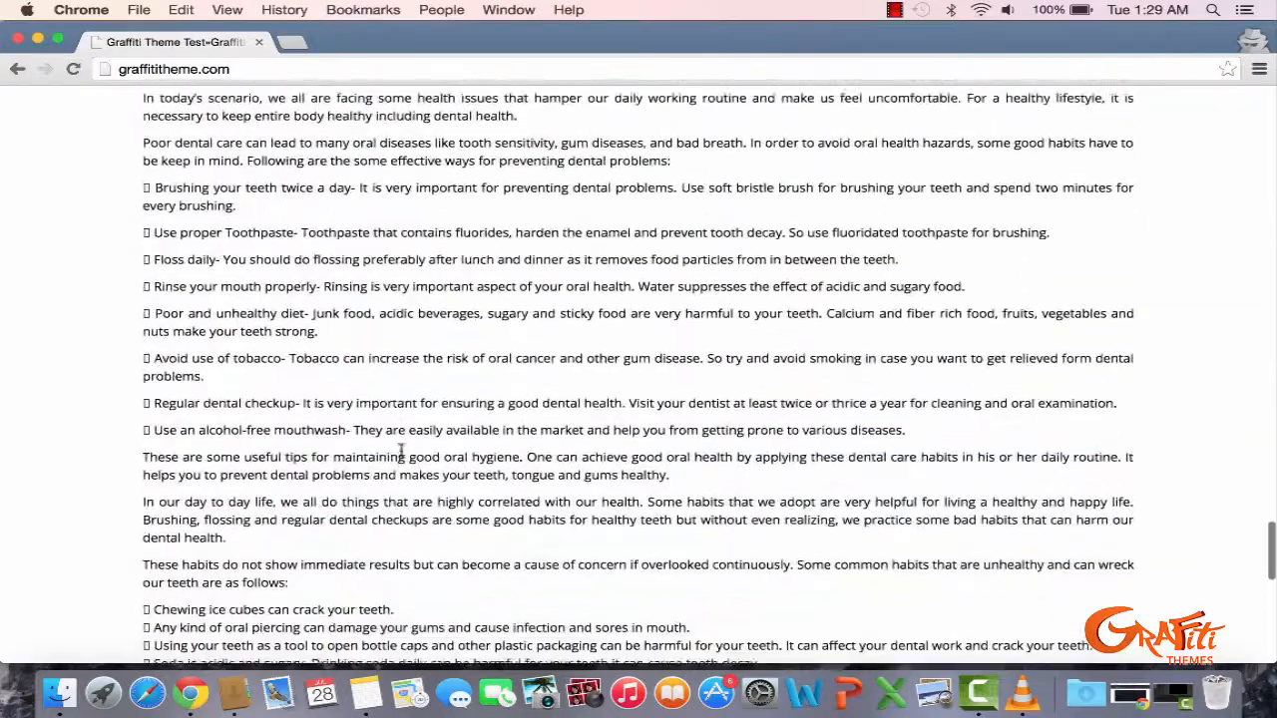
scroll(399, 453, "up", 20)
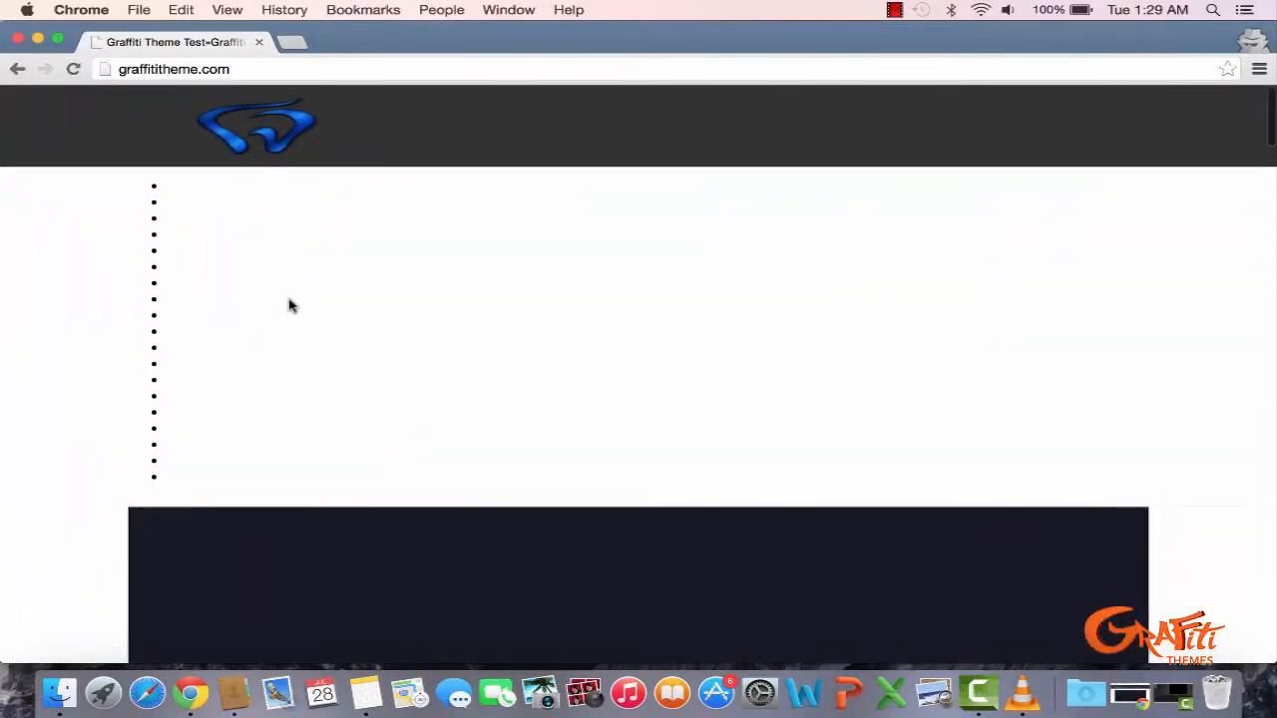
scroll(287, 305, "down", 15)
scroll(289, 306, "up", 10)
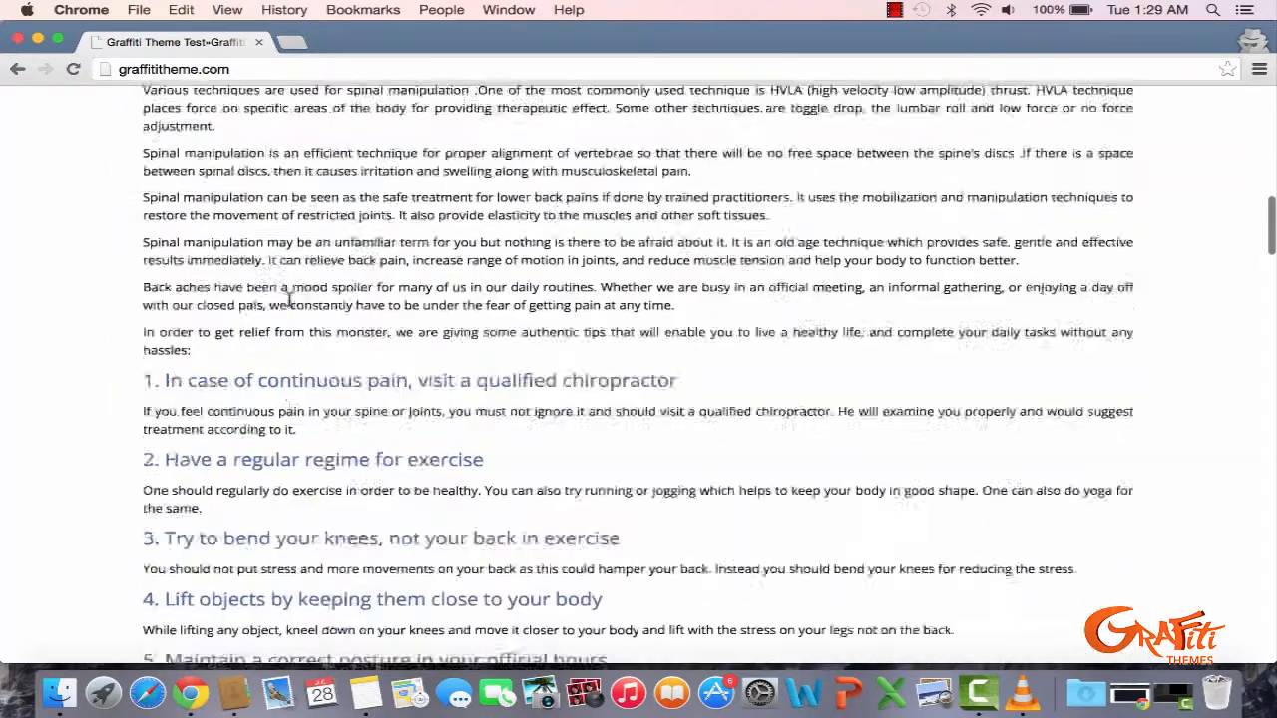
left_click(17, 38)
- Return to the theme's General Settings to examine the Favicon field, and check the home page tab's current icon
left_click(217, 48)
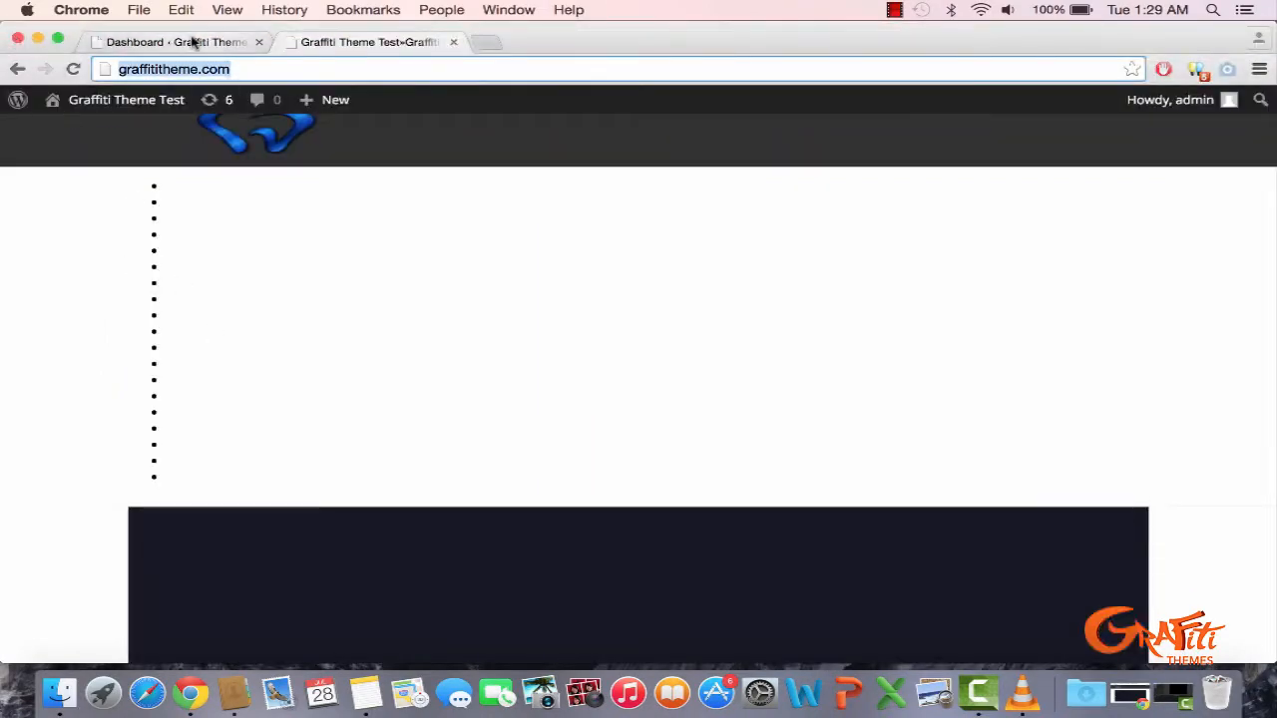
scroll(641, 458, "down", 5)
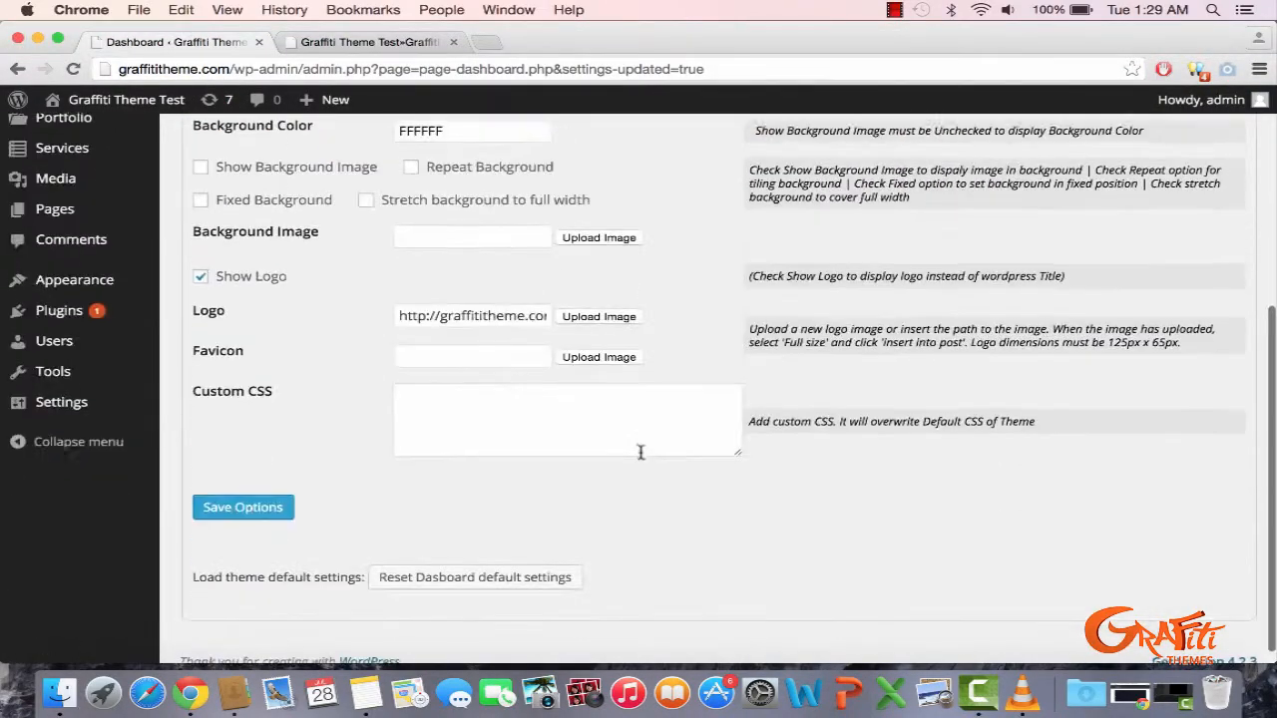
left_click(485, 348)
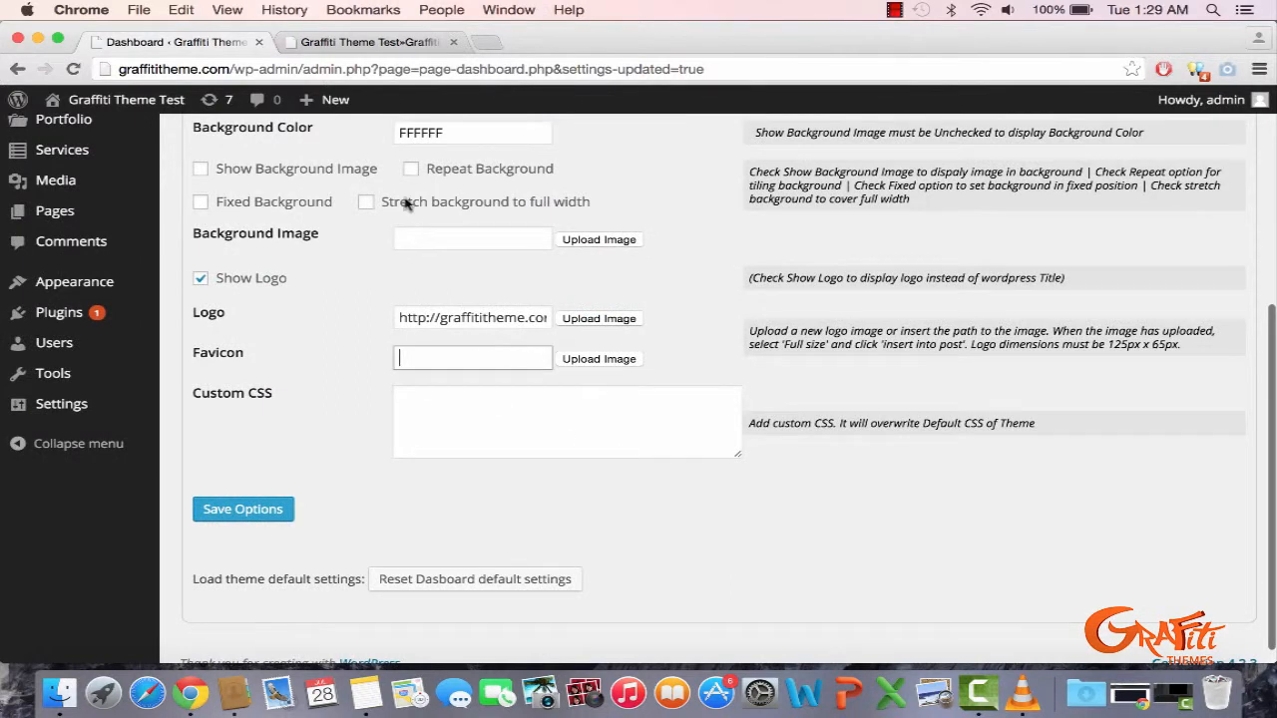
left_click(335, 45)
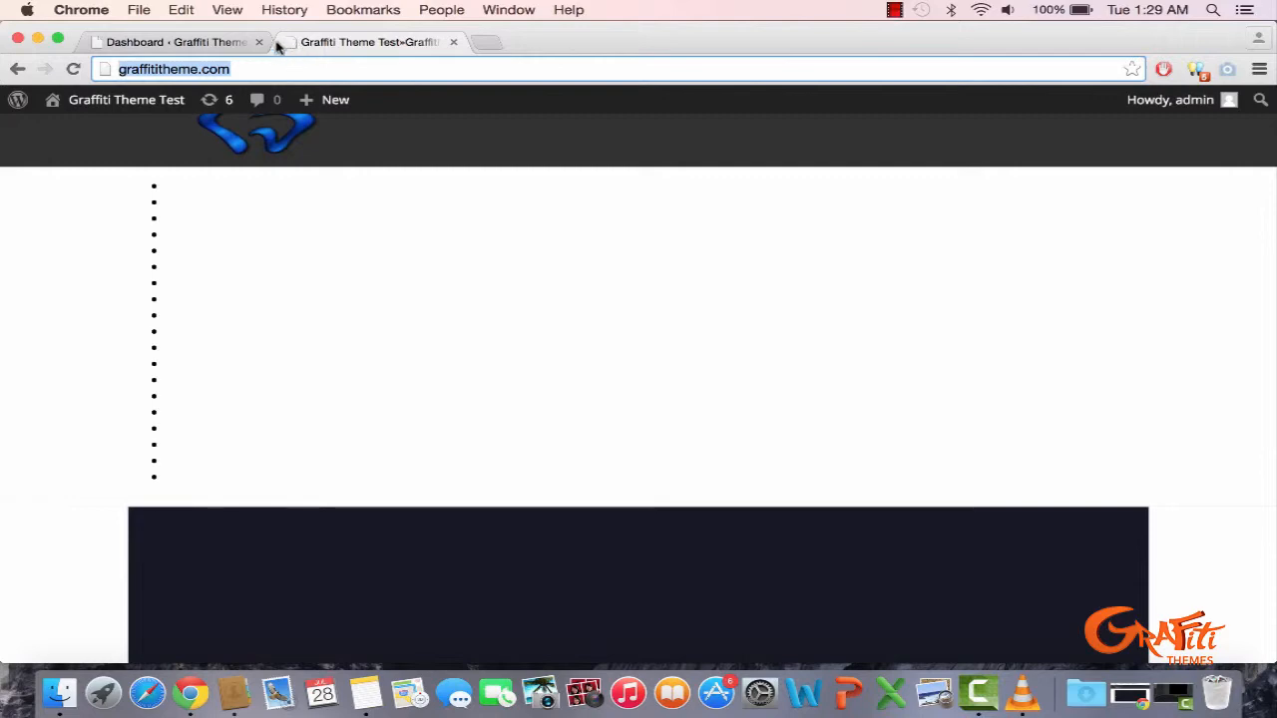
left_click(196, 44)
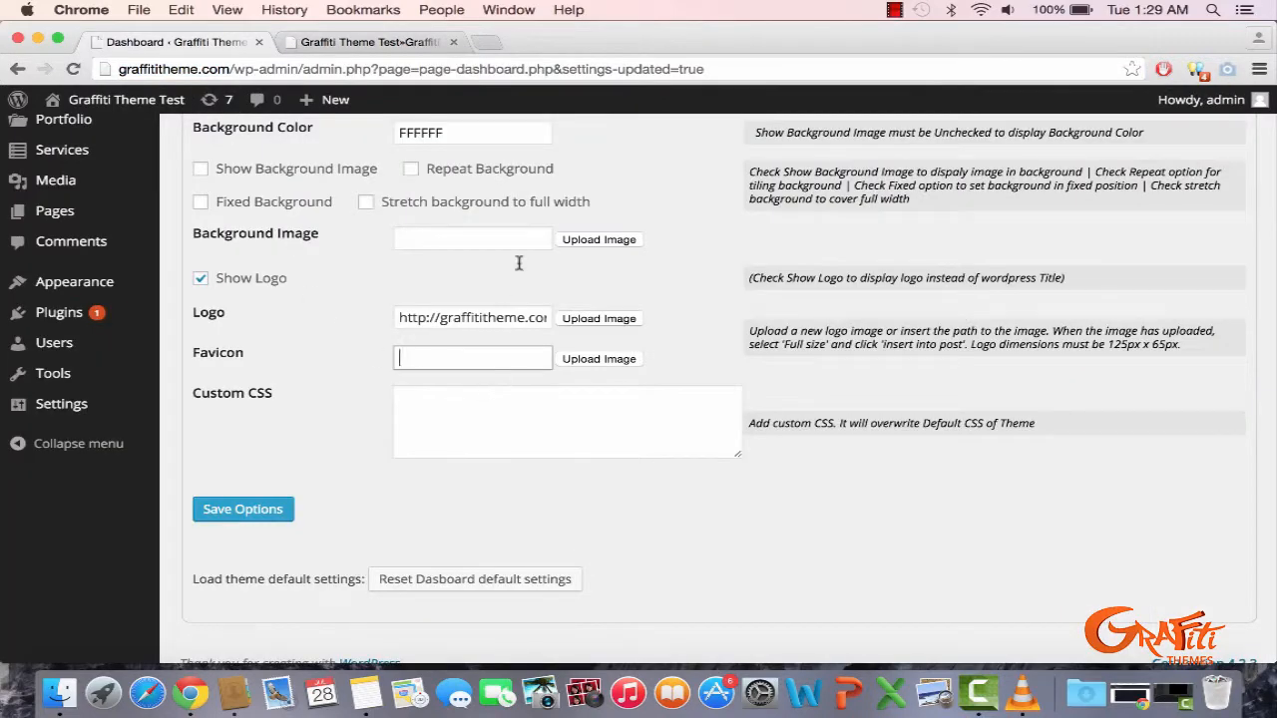
- Open Google in a new tab, search for "favicon images" and look through the results
left_click(484, 43)
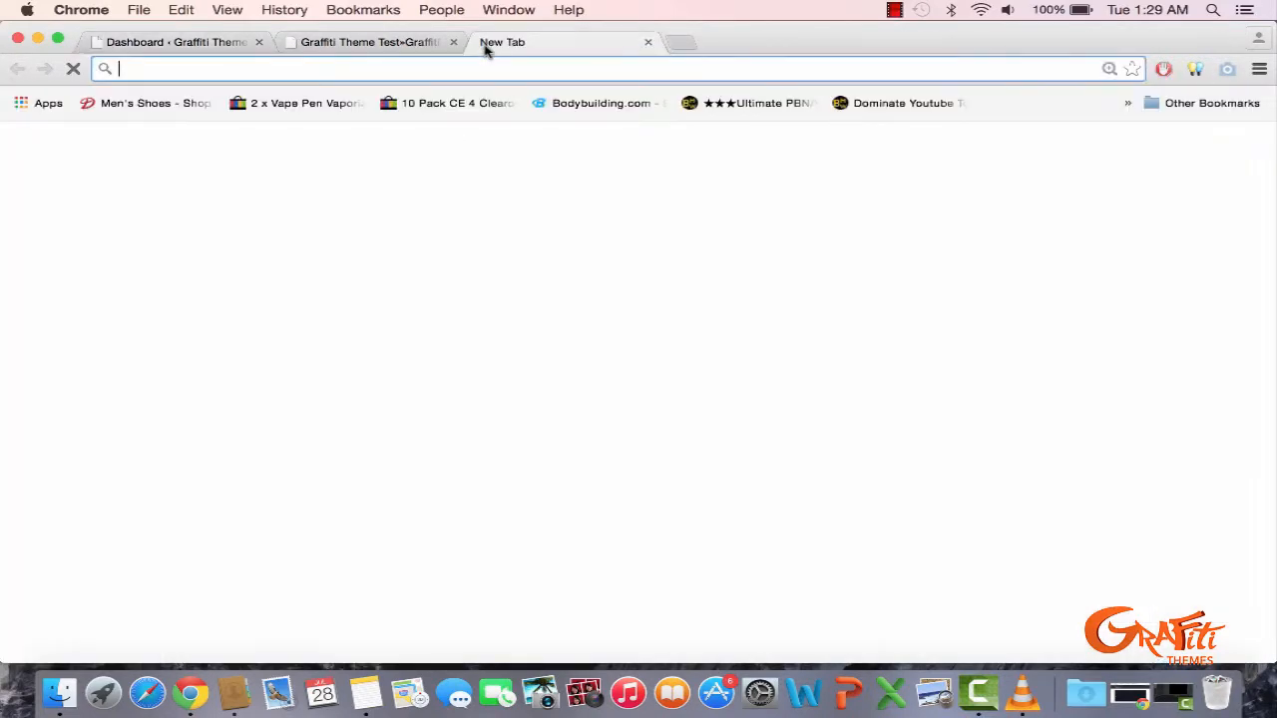
type("goo")
key("Return")
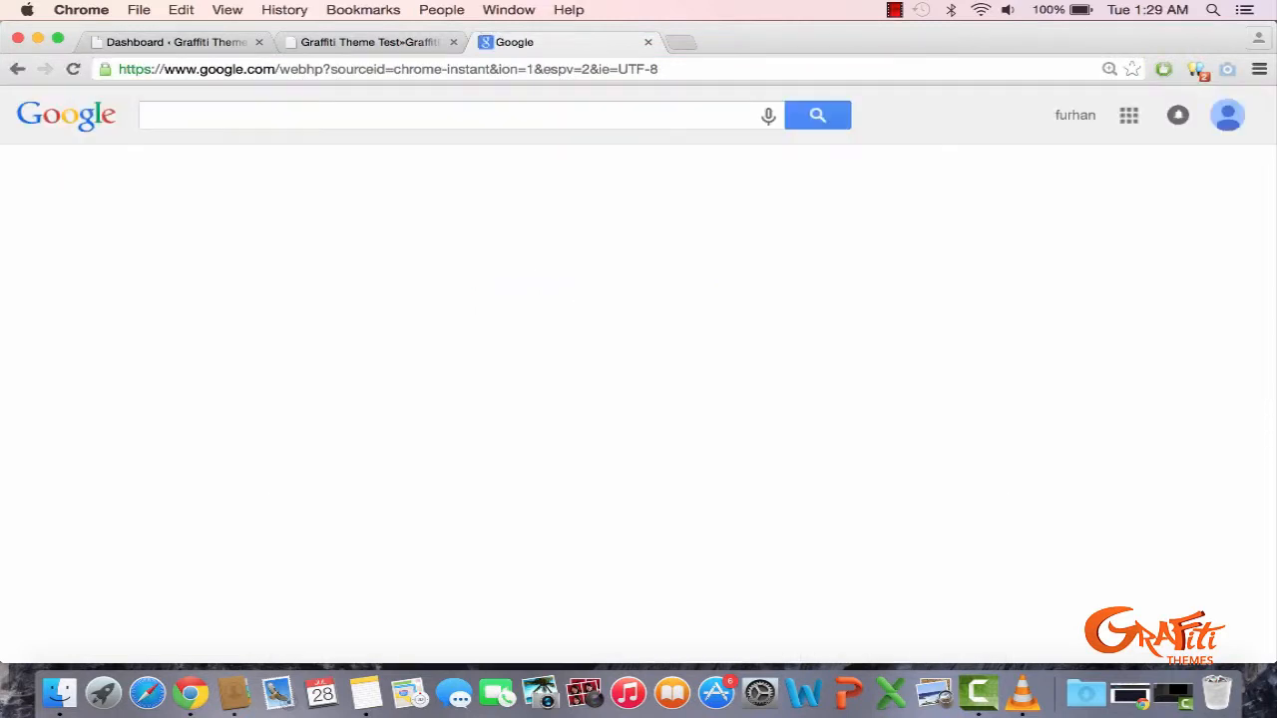
left_click(450, 125)
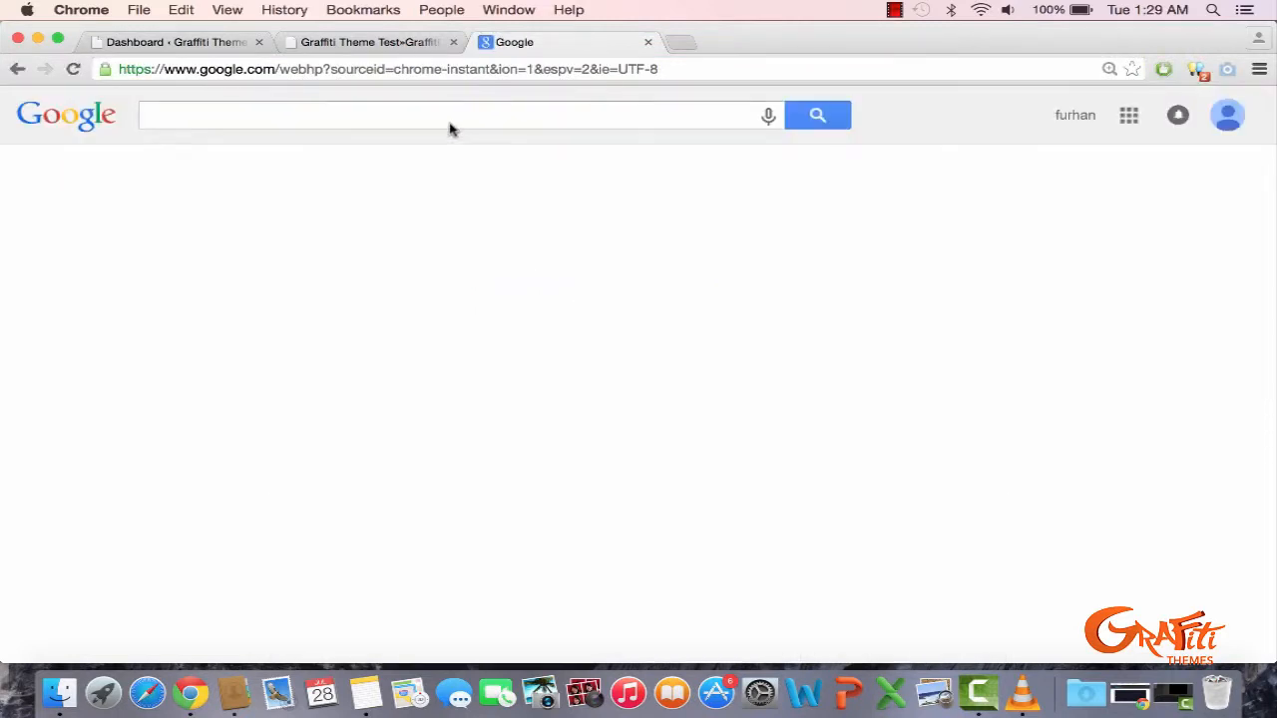
type("fiv")
key("BackSpace")
key("BackSpace")
type("avicon")
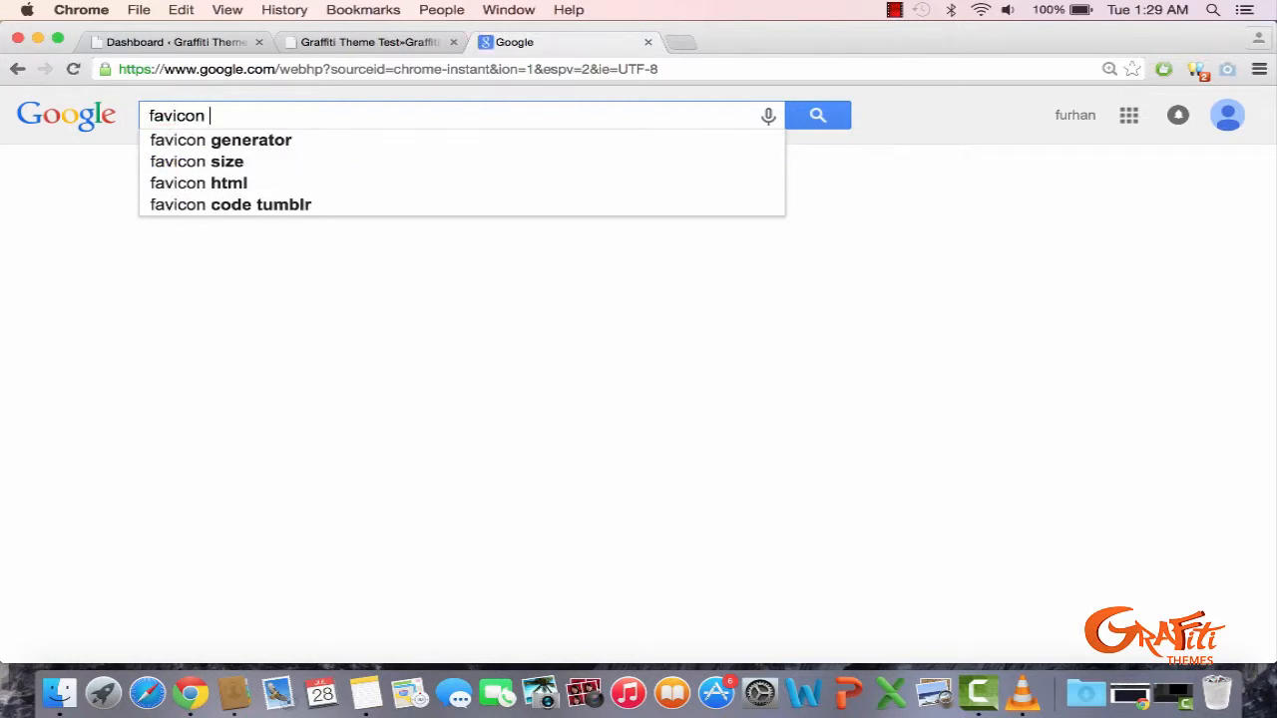
type(" images")
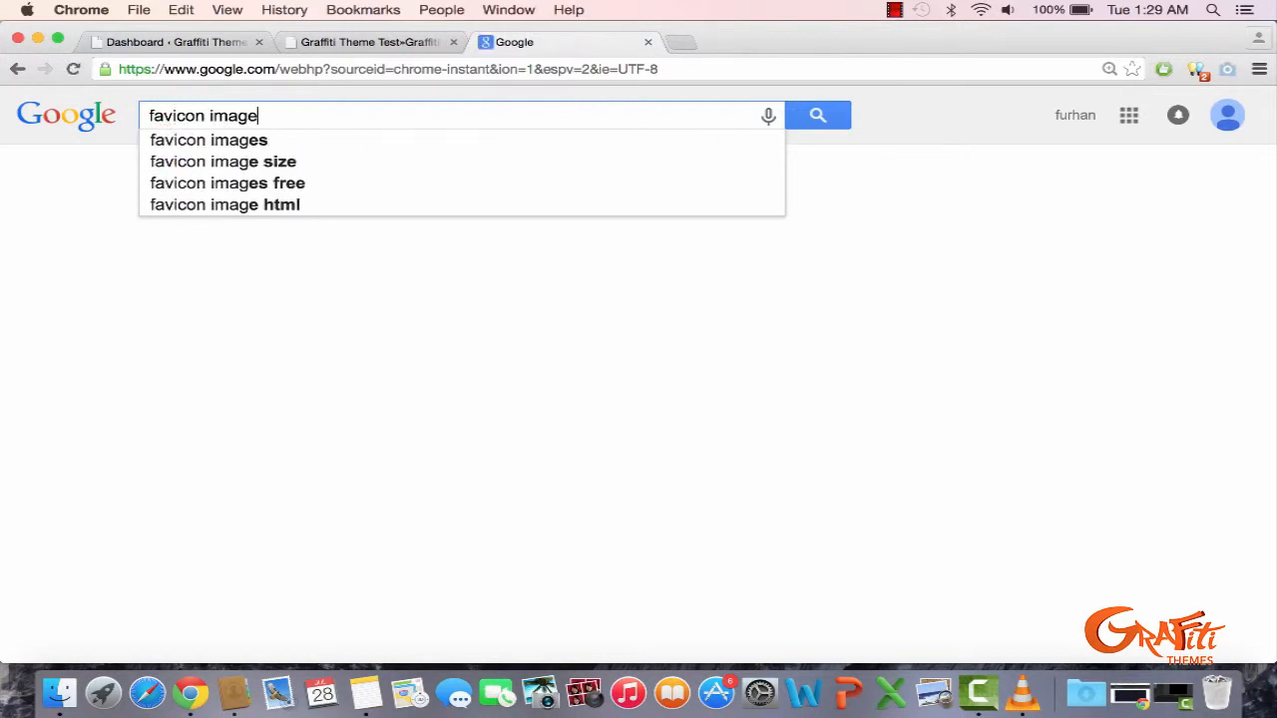
key("Return")
scroll(404, 330, "down", 15)
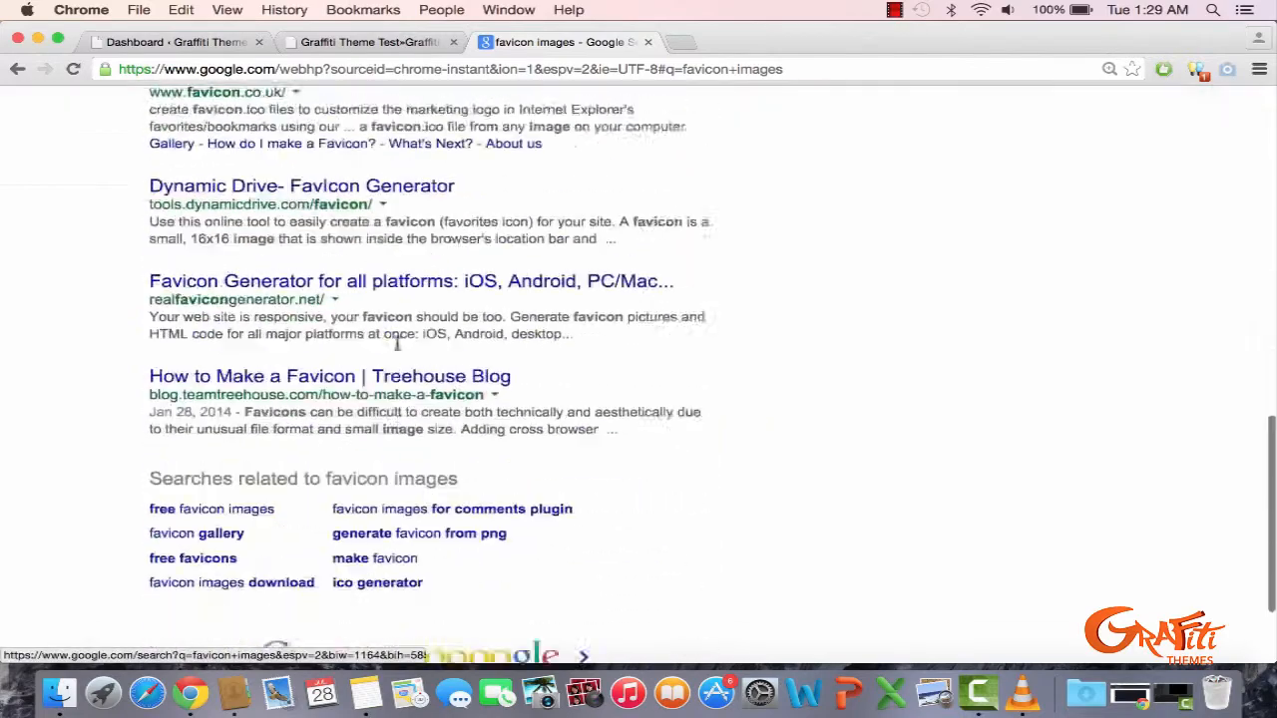
scroll(399, 350, "up", 15)
- Change the Google search to "free favicon"
left_click_drag(267, 116, 148, 117)
type("free favicon")
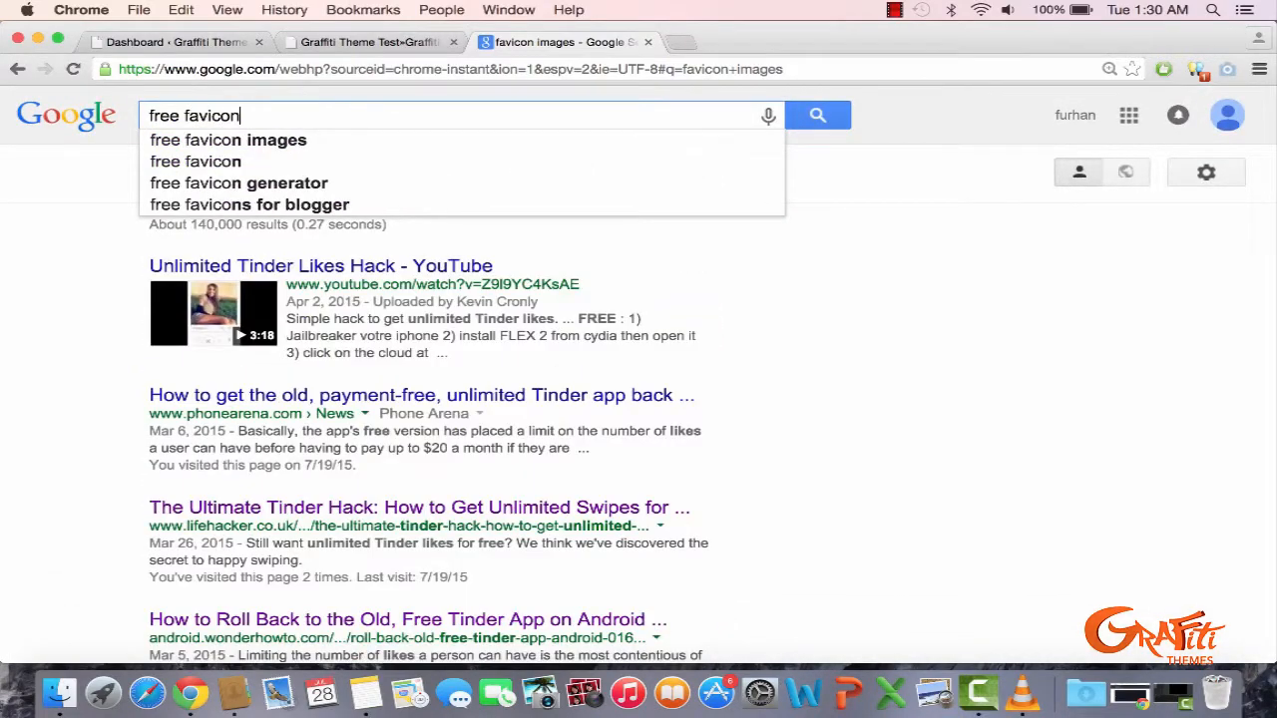
key("Return")
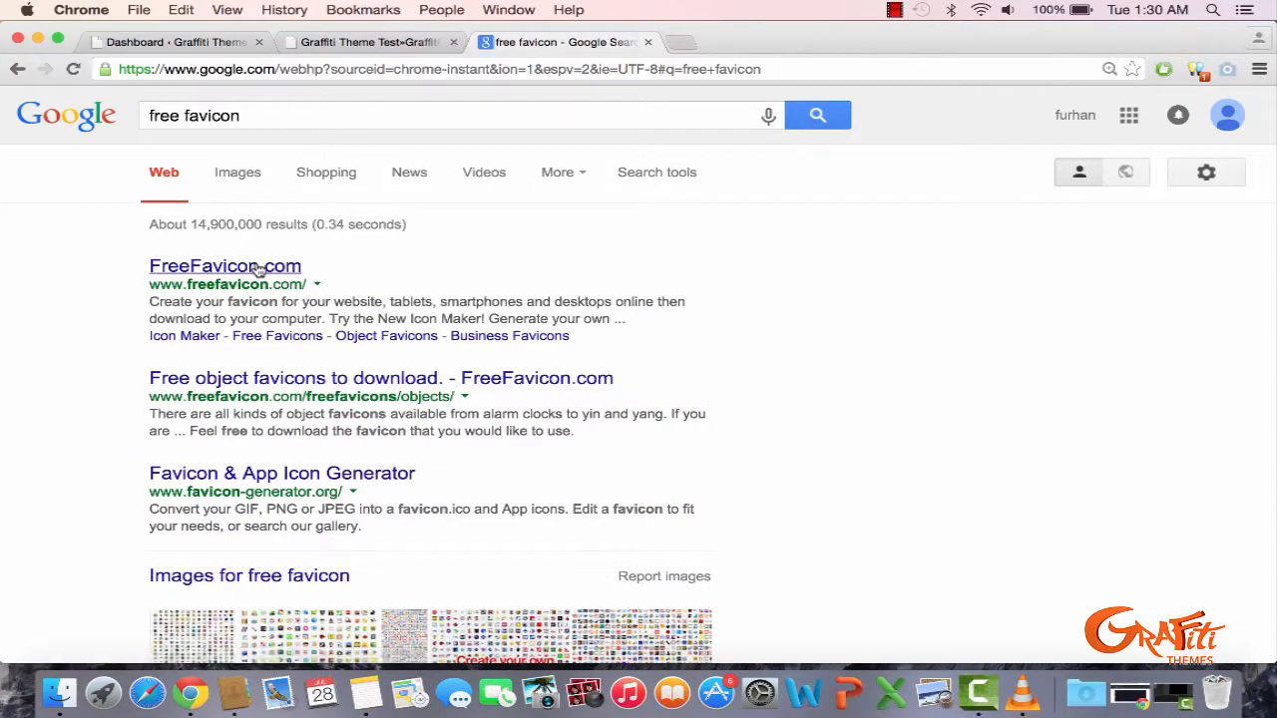
- Open the FreeFavicon.com result, look through its favicon generator page and return to the search results
left_click(258, 264)
scroll(540, 387, "down", 15)
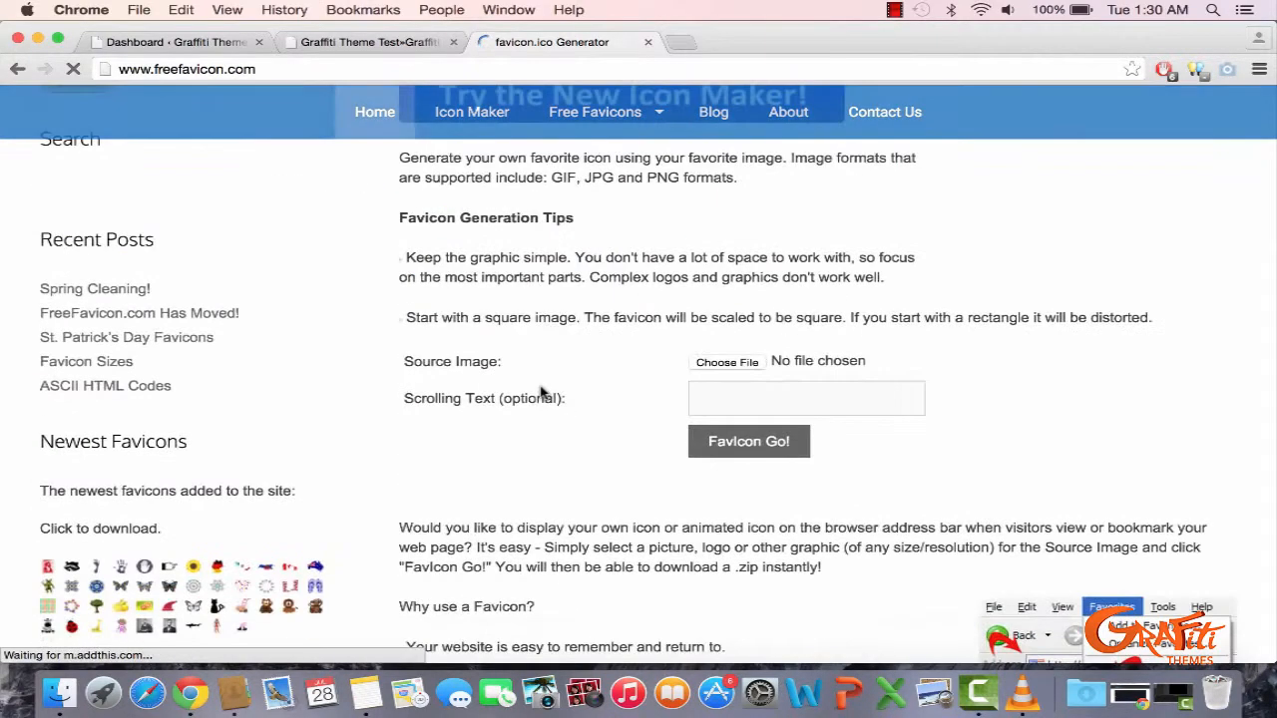
scroll(540, 387, "down", 3)
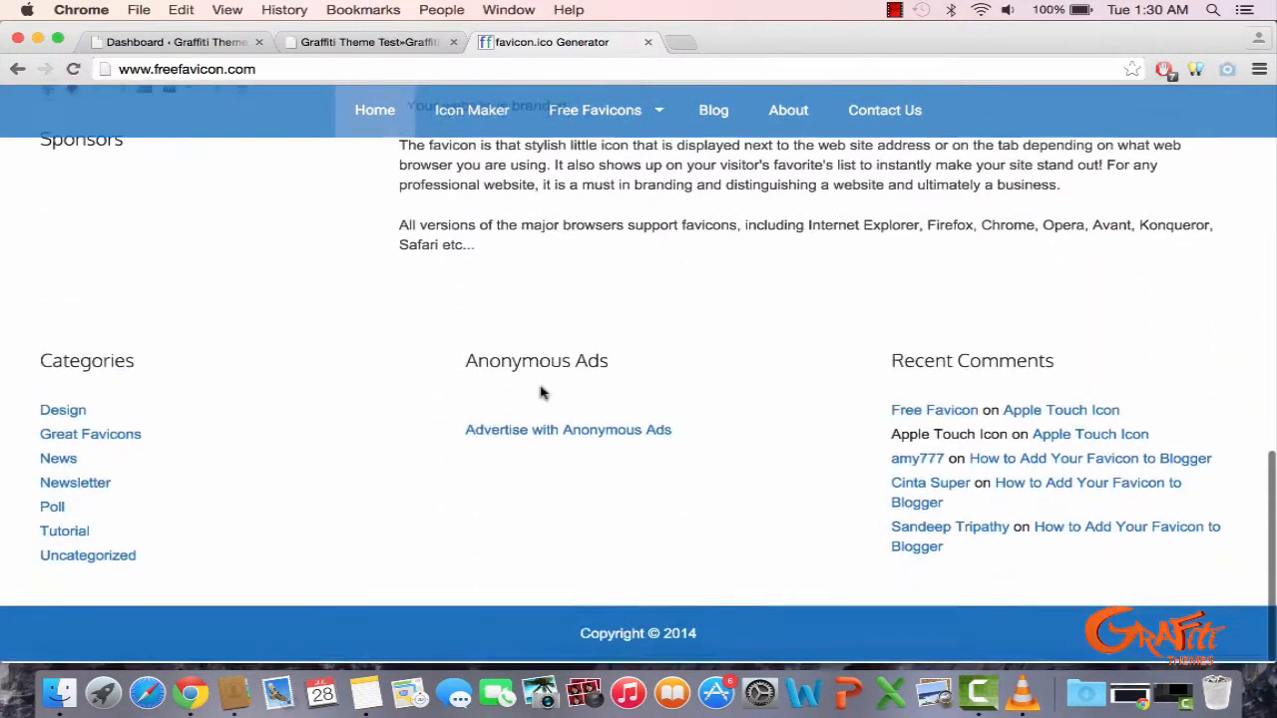
scroll(540, 389, "up", 15)
scroll(539, 391, "down", 7)
scroll(540, 392, "down", 2)
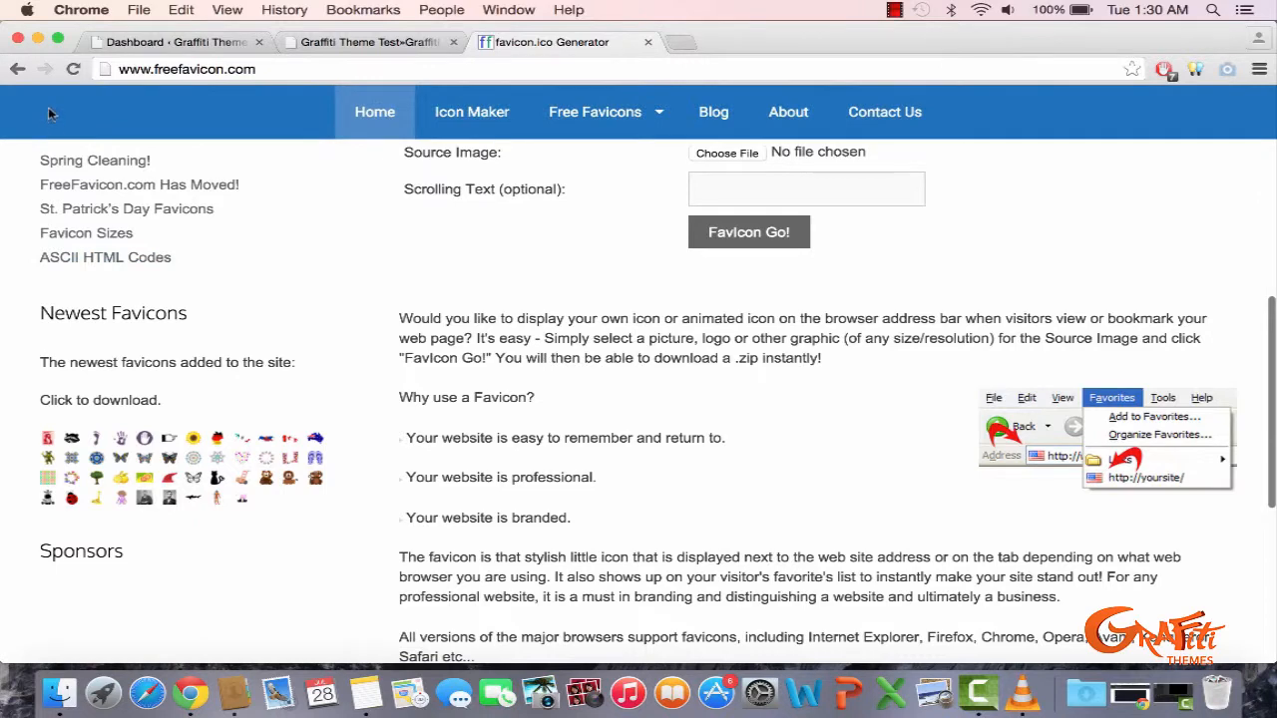
left_click(17, 69)
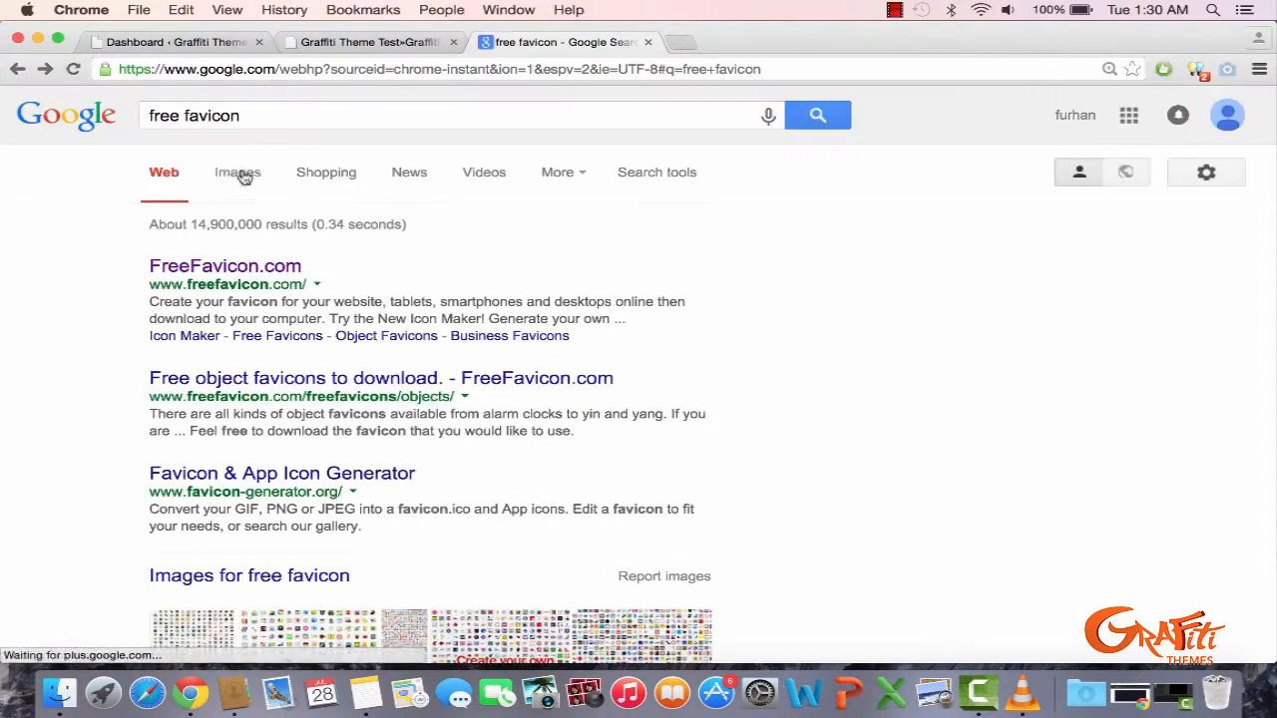
- Refine the Google search to "free tooth favicon"
left_click(272, 120)
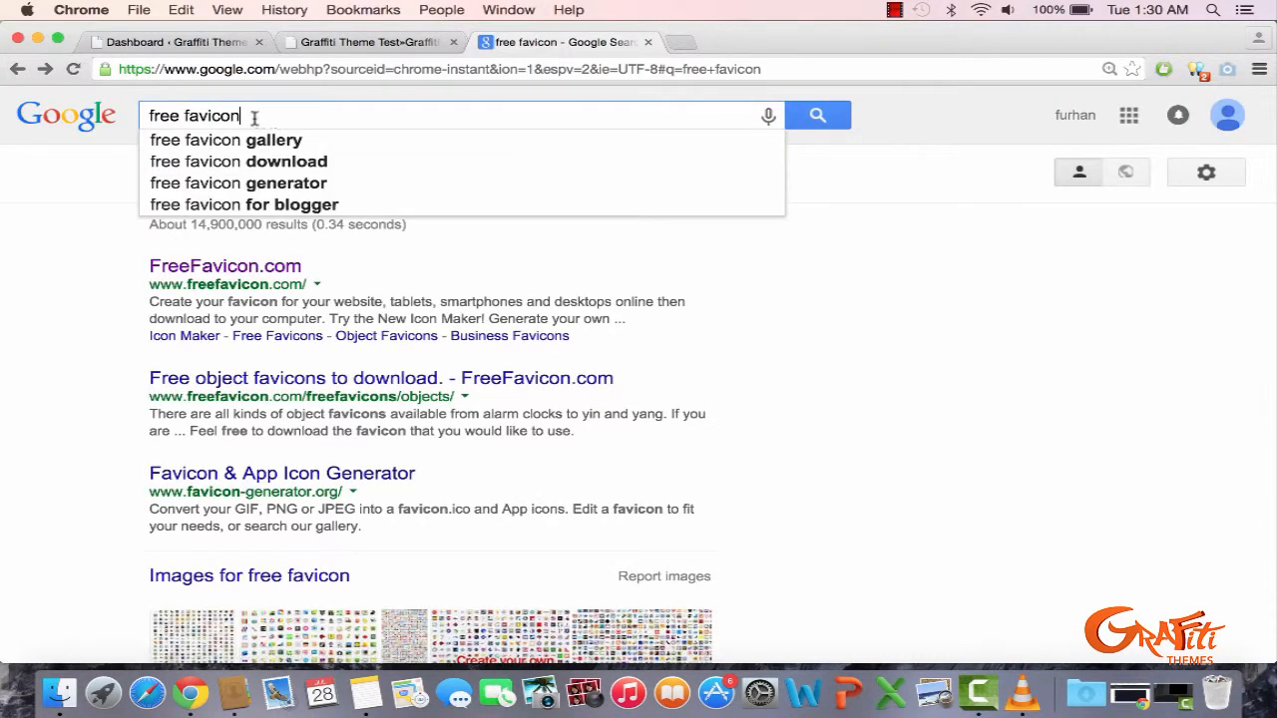
left_click(184, 116)
type("tooth")
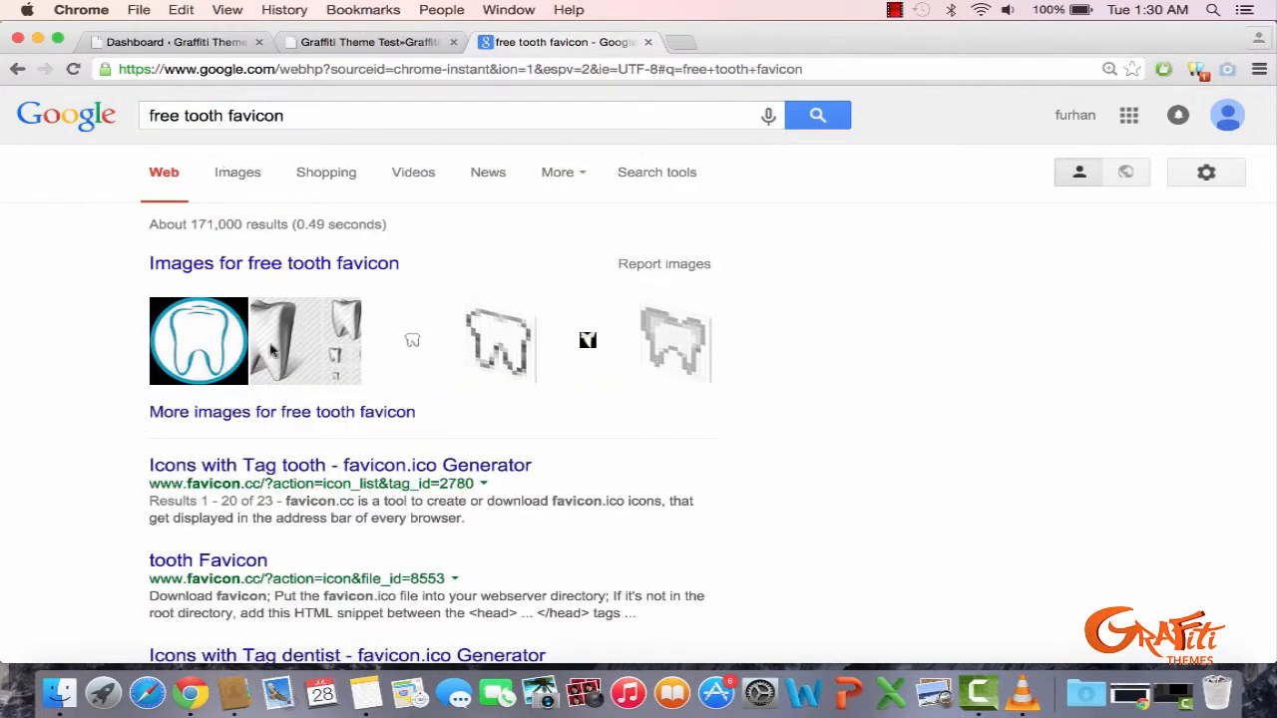
- Open favicon.cc's "Icons with Tag tooth" result and open the page of the blue Eurosmile icon
left_click(275, 465)
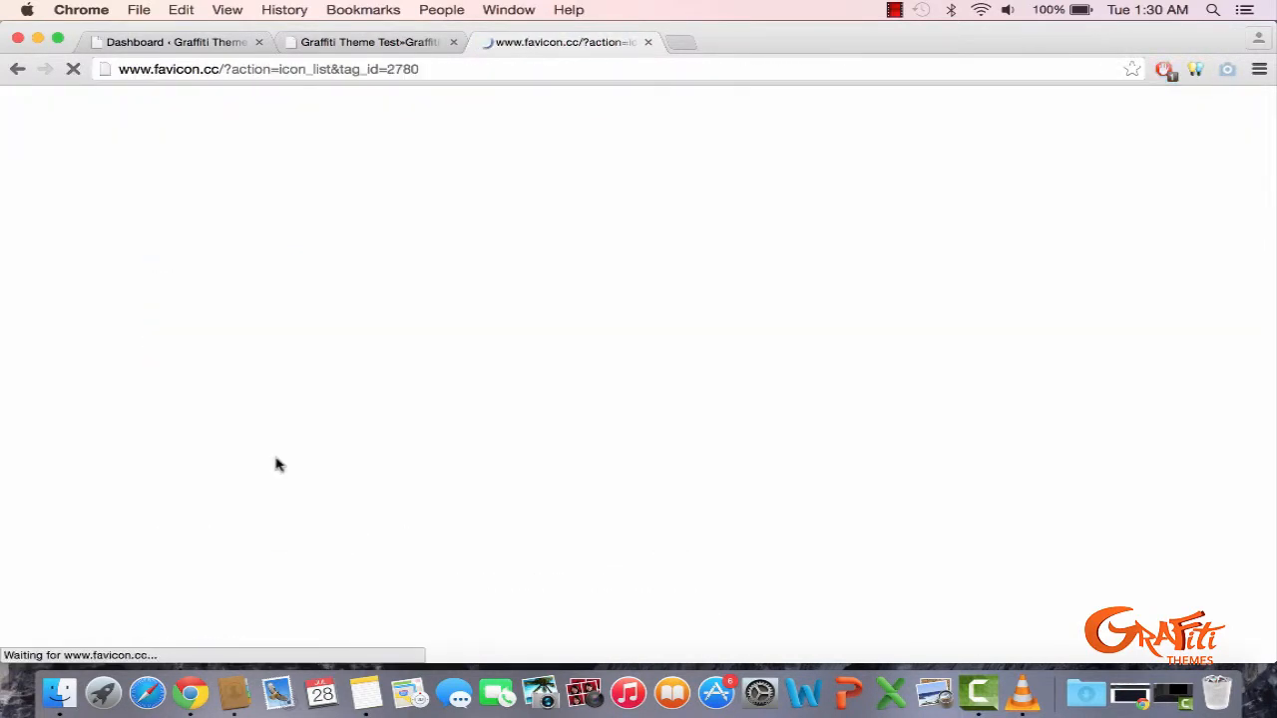
scroll(374, 500, "down", 5)
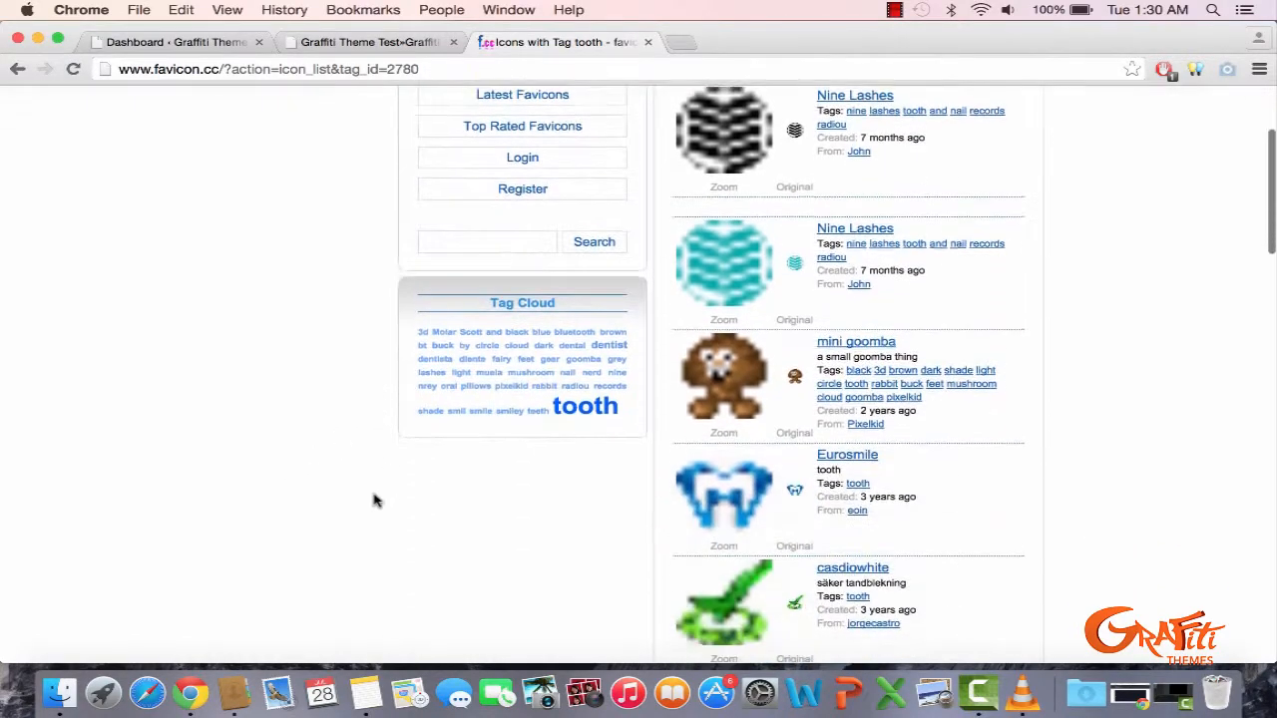
scroll(375, 500, "down", 3)
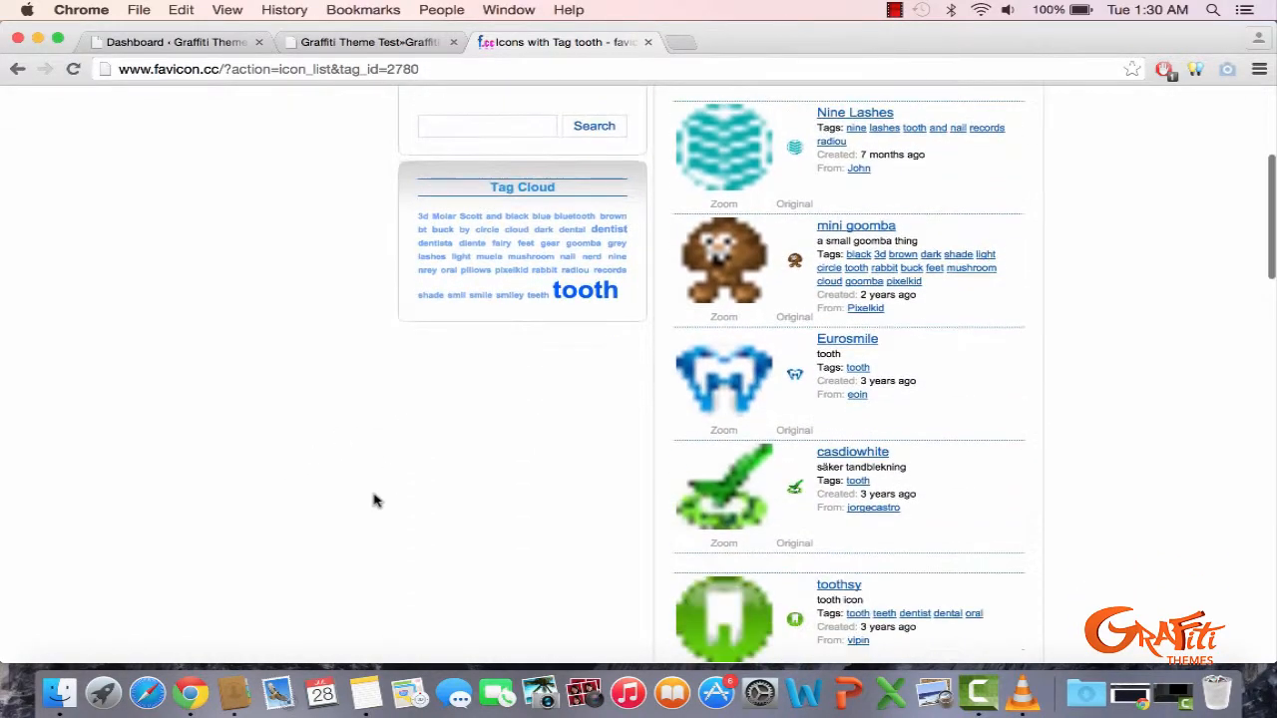
left_click(841, 343)
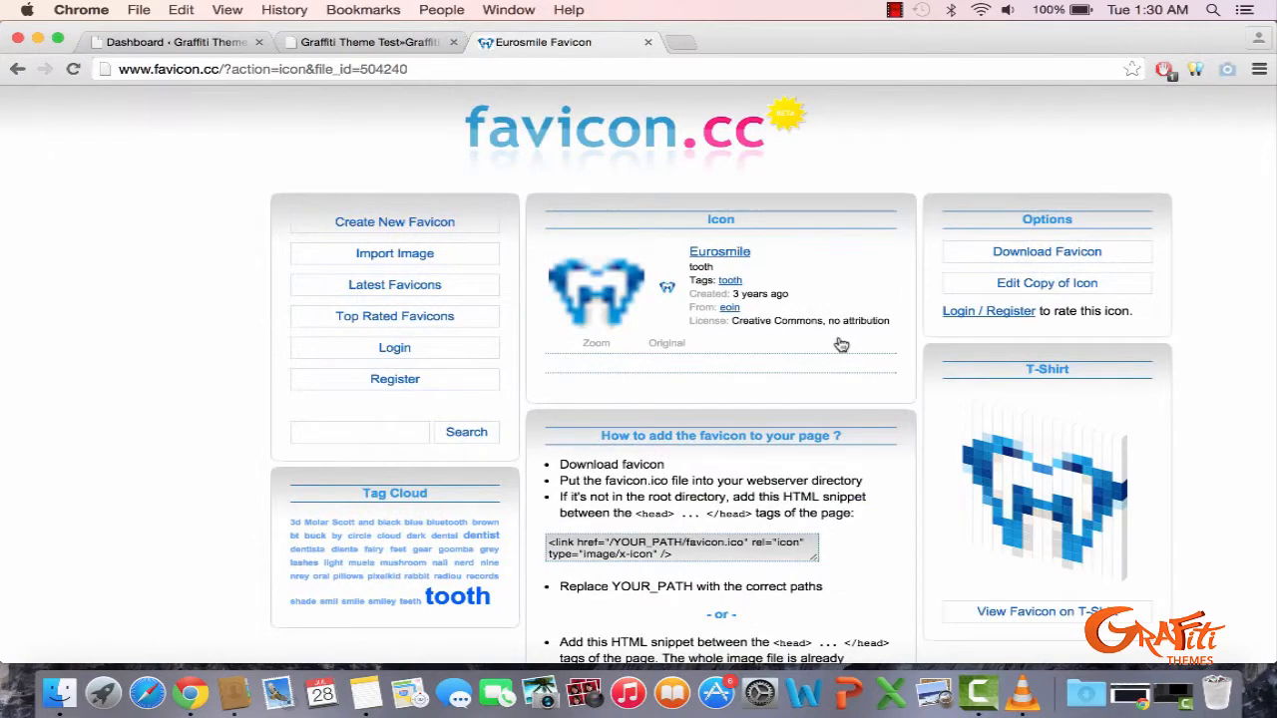
scroll(841, 343, "down", 1)
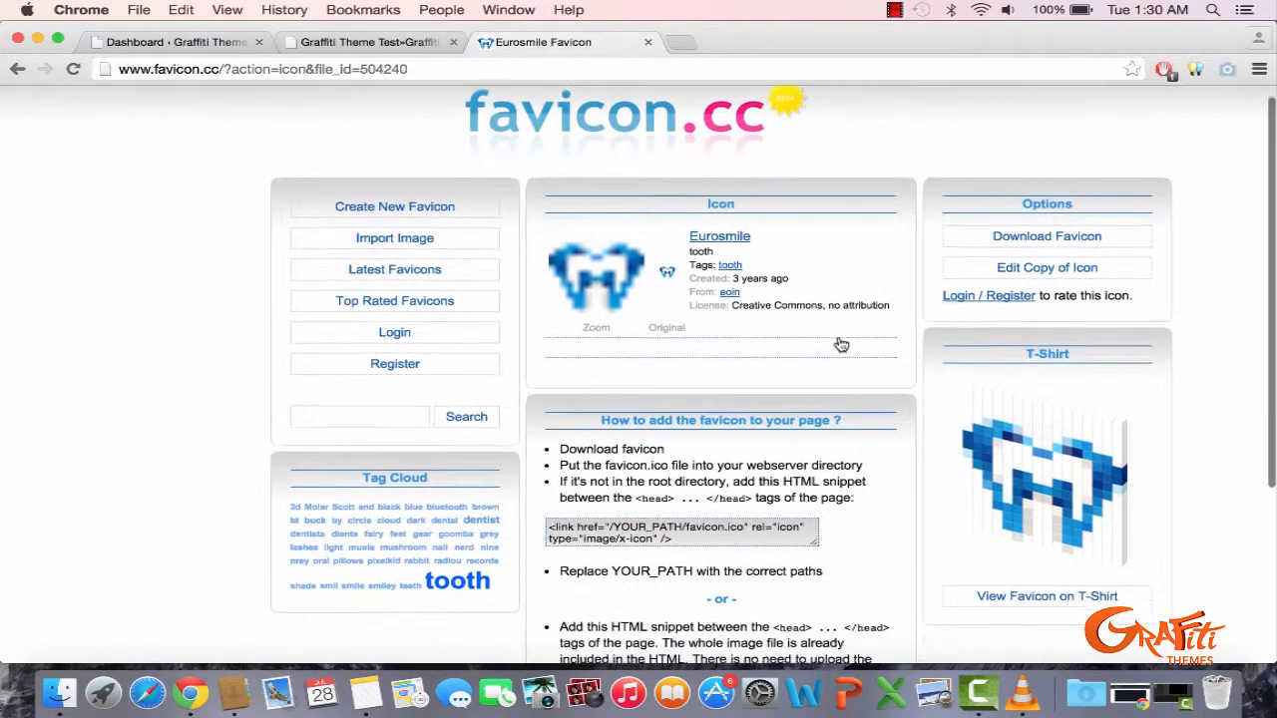
- Download the Eurosmile icon to the Desktop as favicon and return to the theme's General Settings
left_click(1085, 238)
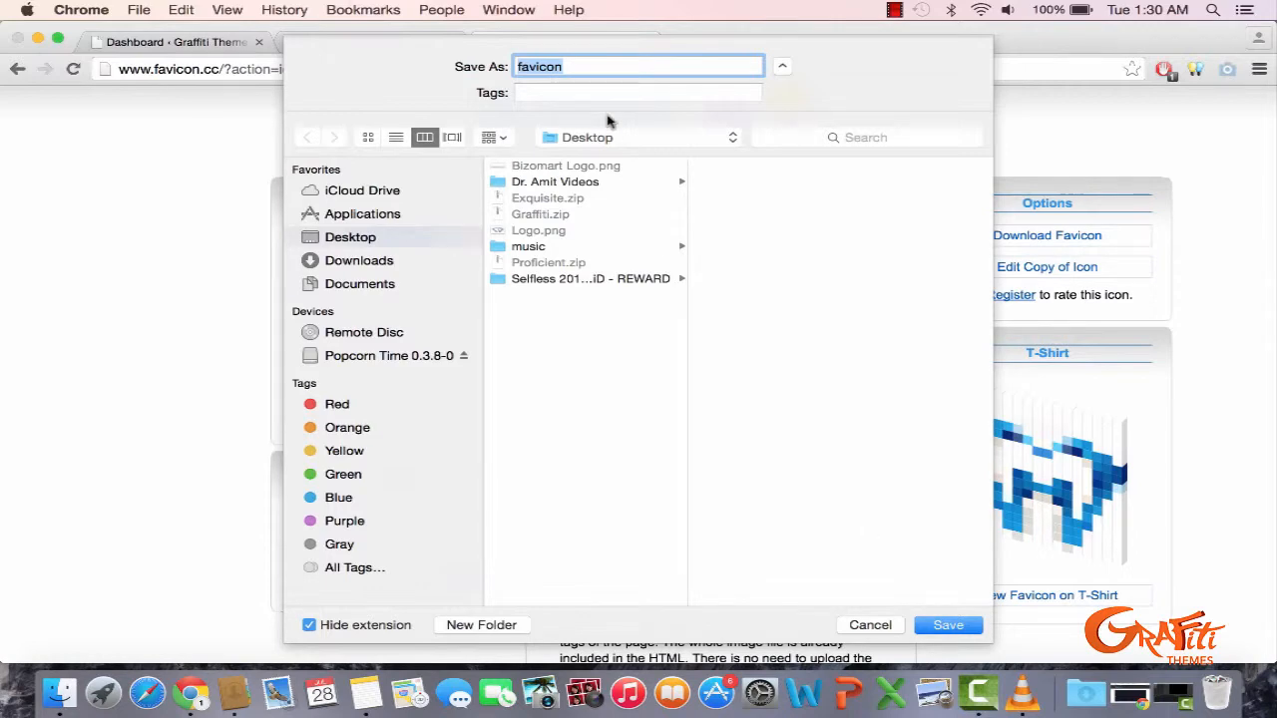
left_click(934, 625)
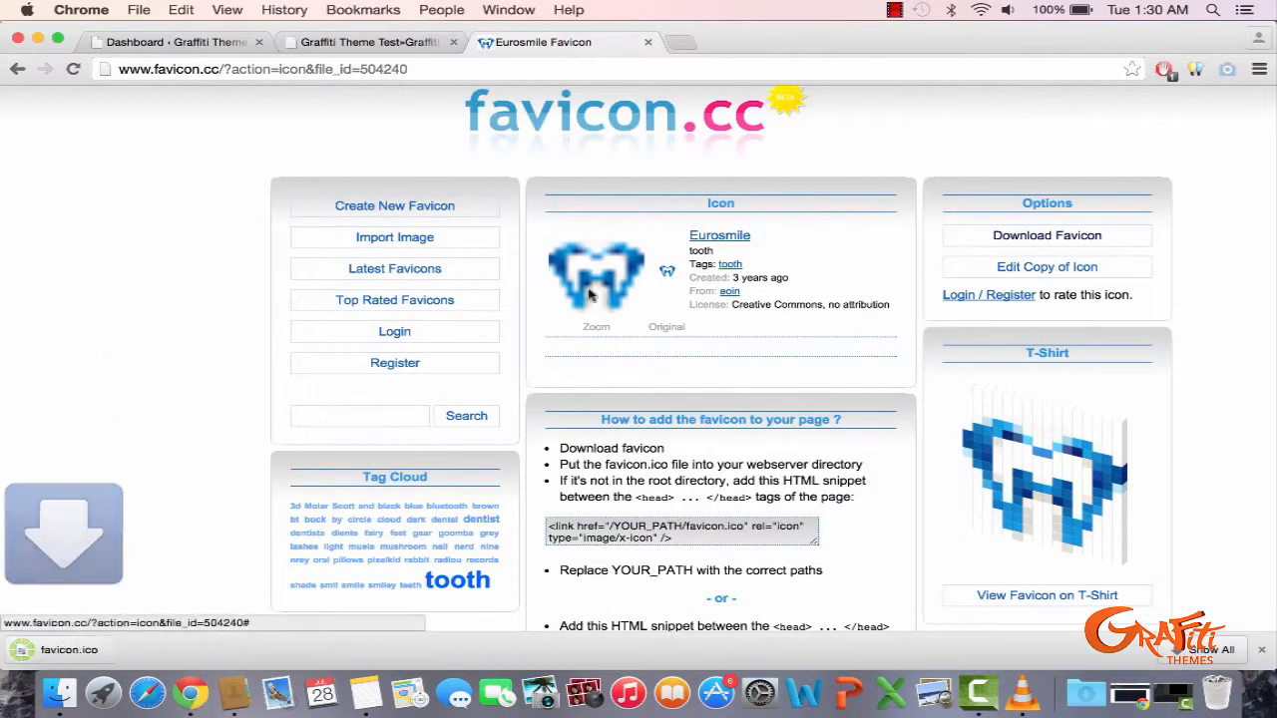
left_click(184, 45)
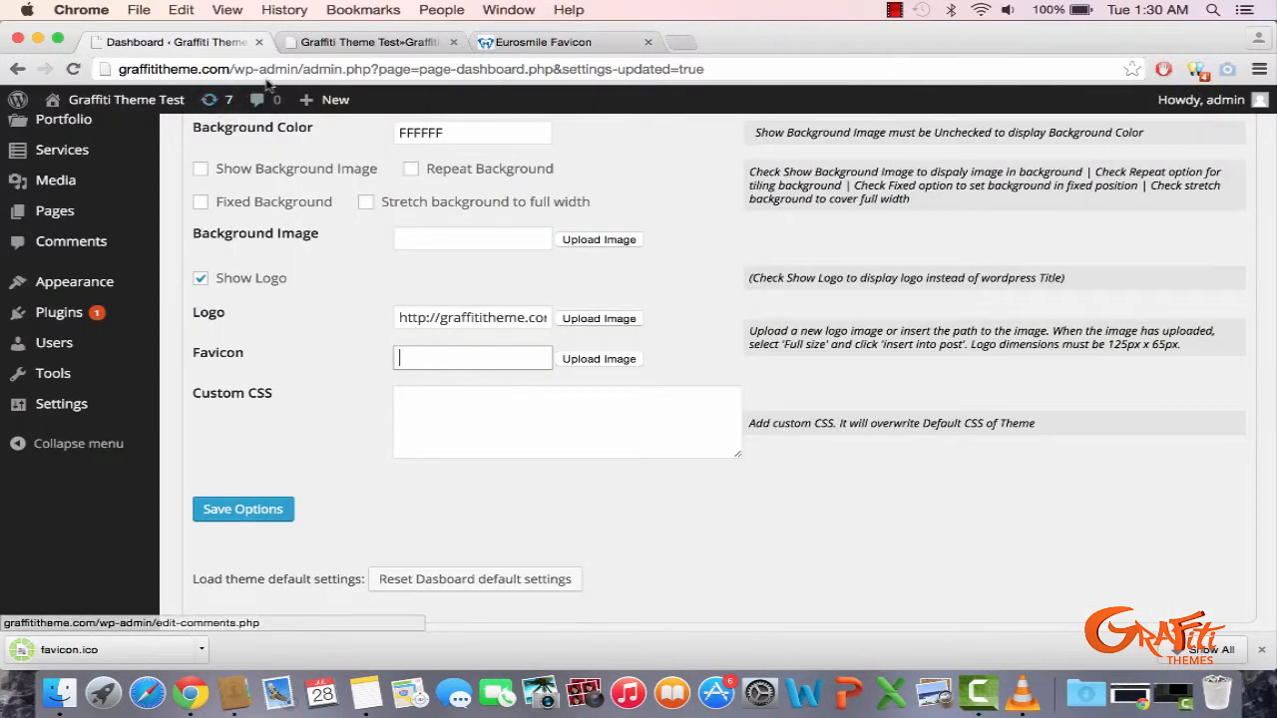
- Upload favicon.ico from the Desktop, insert it as the theme's Favicon and save the options
left_click(595, 358)
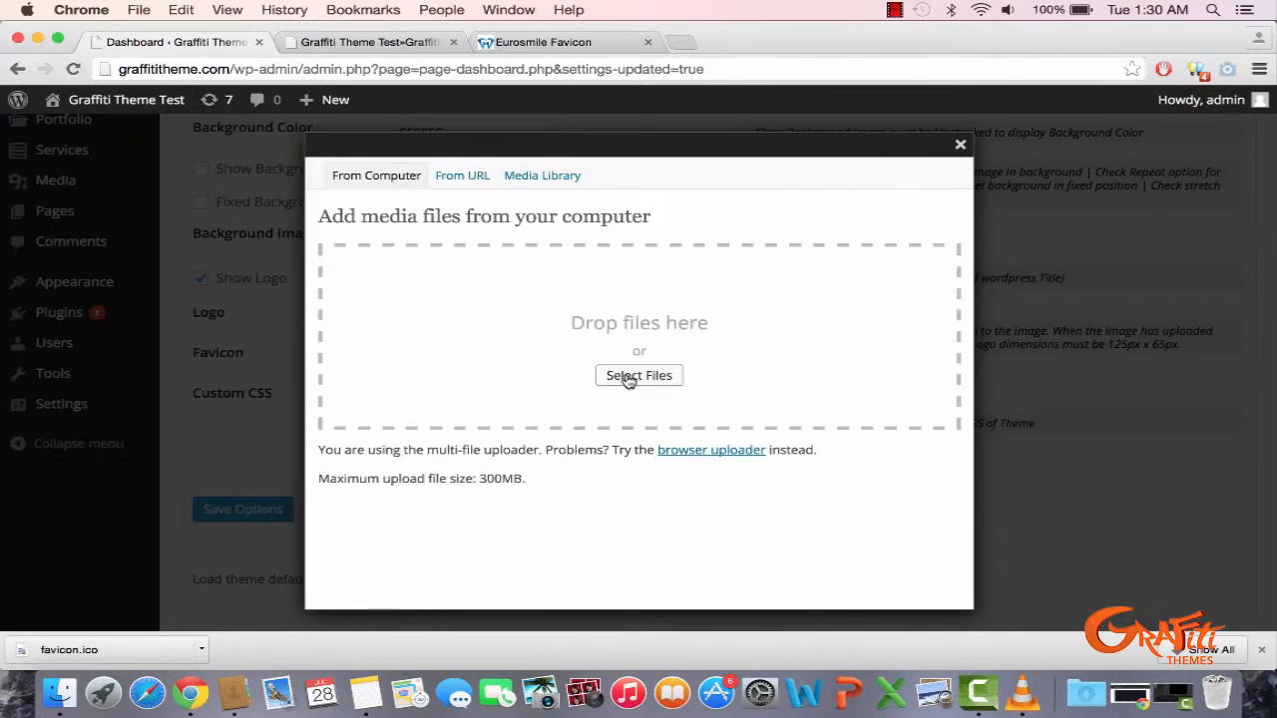
left_click(627, 377)
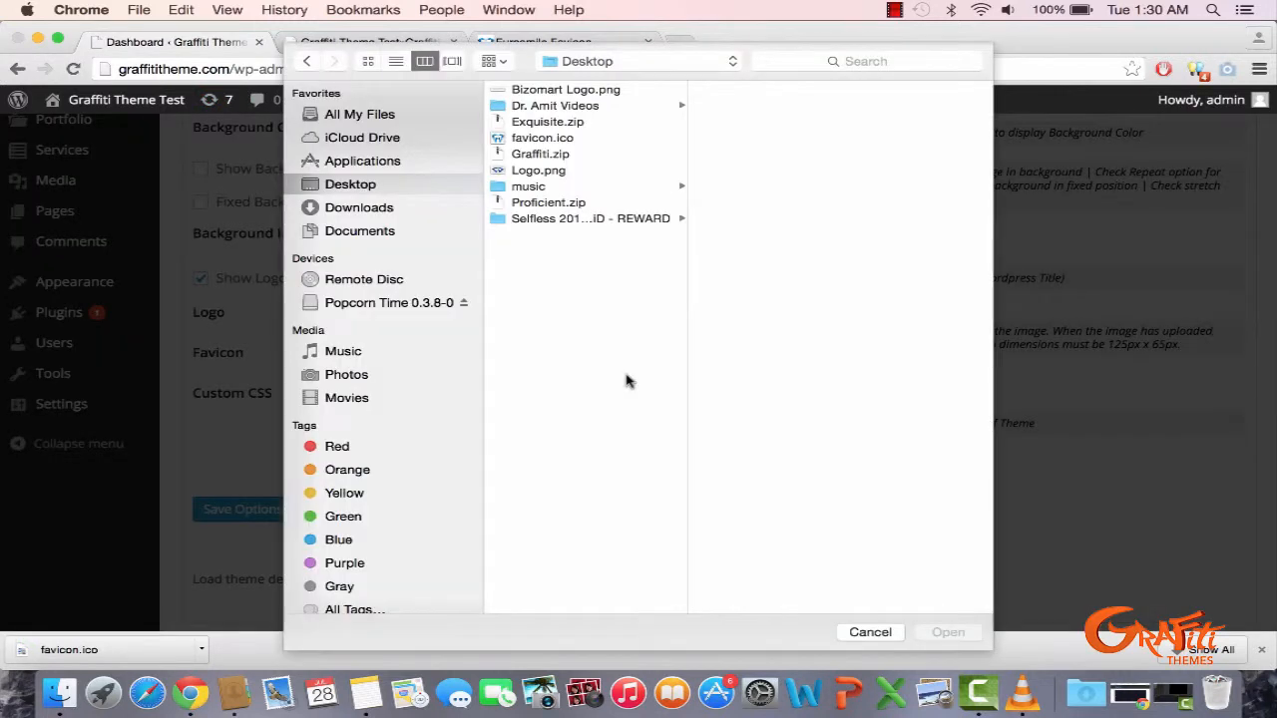
left_click(580, 137)
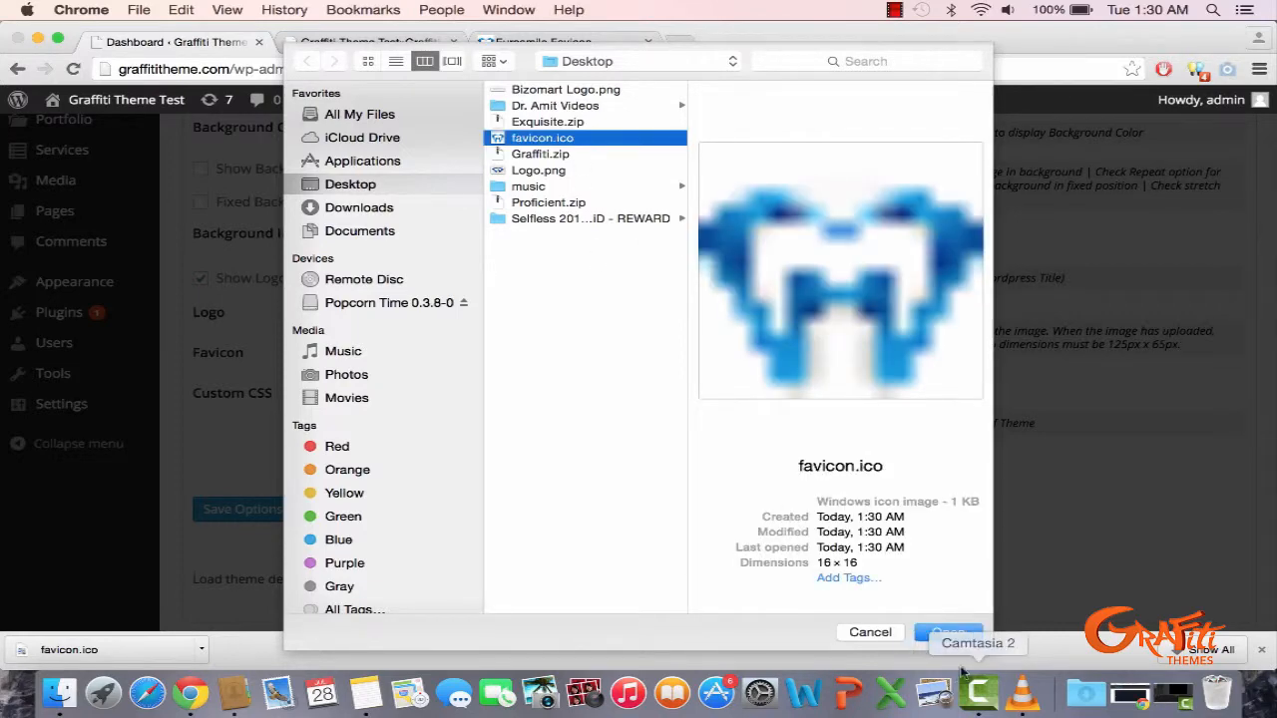
left_click(953, 632)
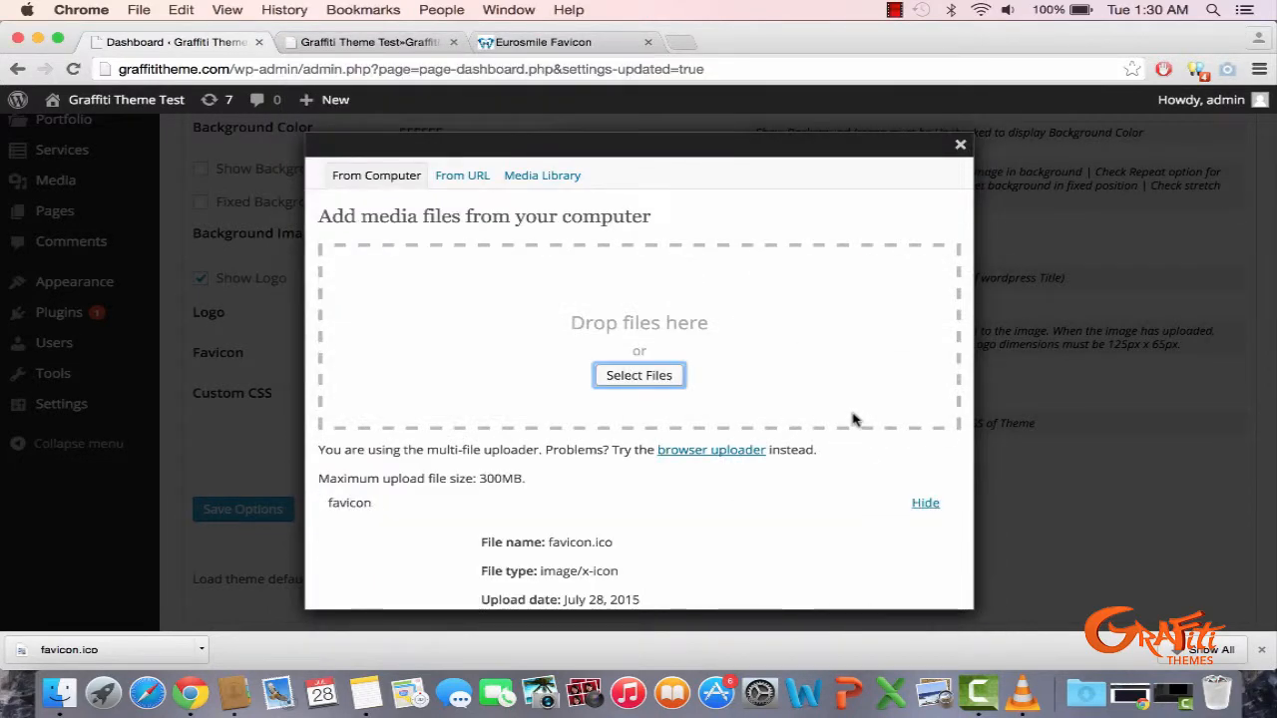
scroll(590, 485, "down", 3)
left_click(528, 507)
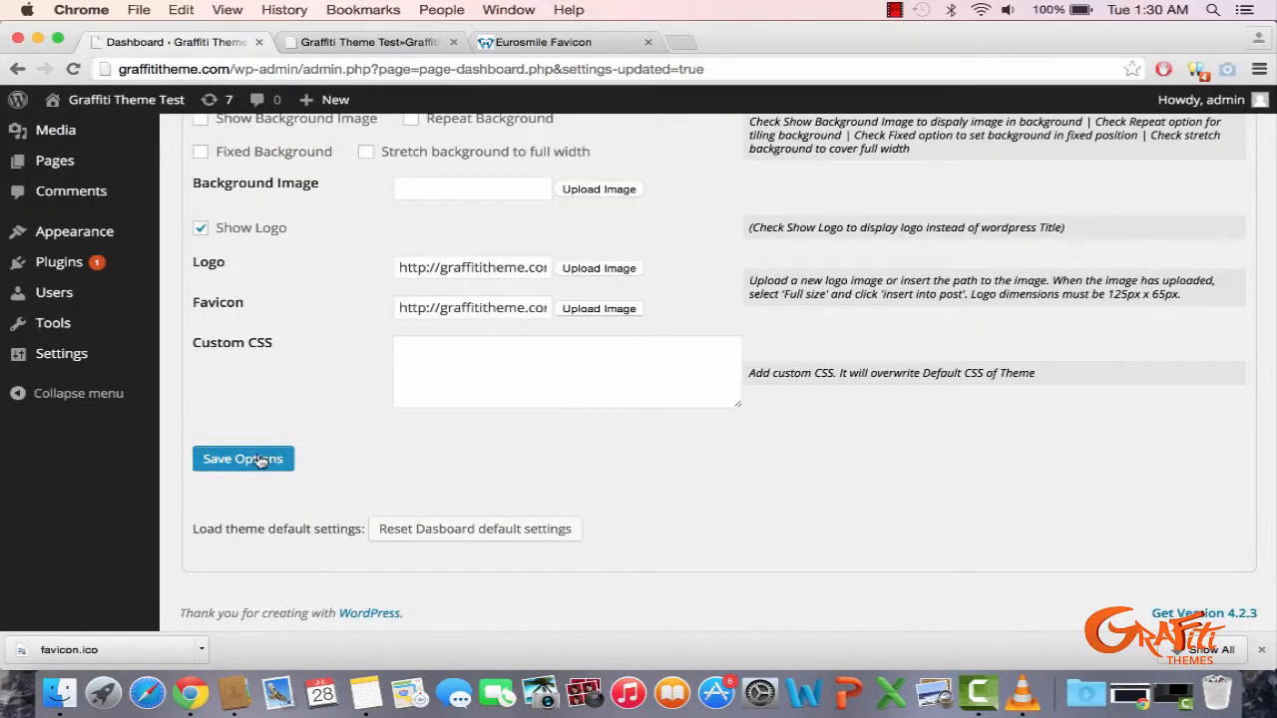
left_click(259, 459)
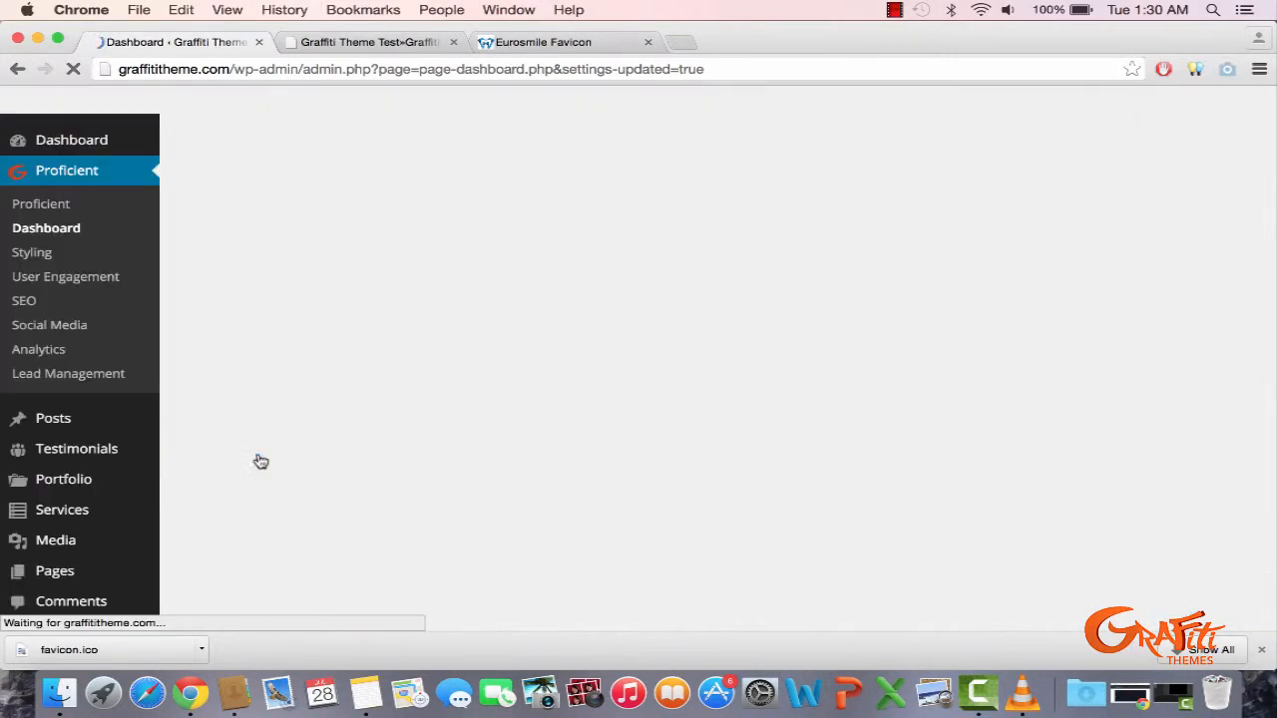
- Reload graffititheme.com to check its favicon, close the Eurosmile Favicon page and return to the theme dashboard
left_click(393, 44)
left_click(383, 73)
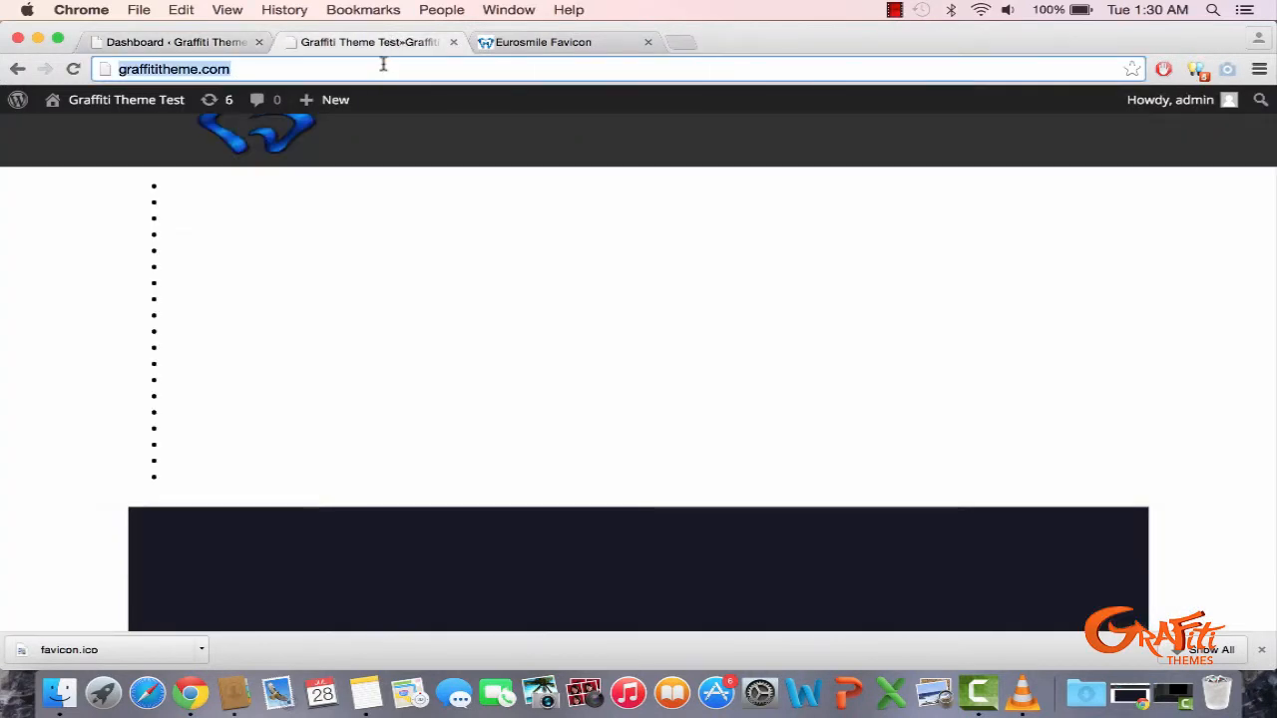
key("Return")
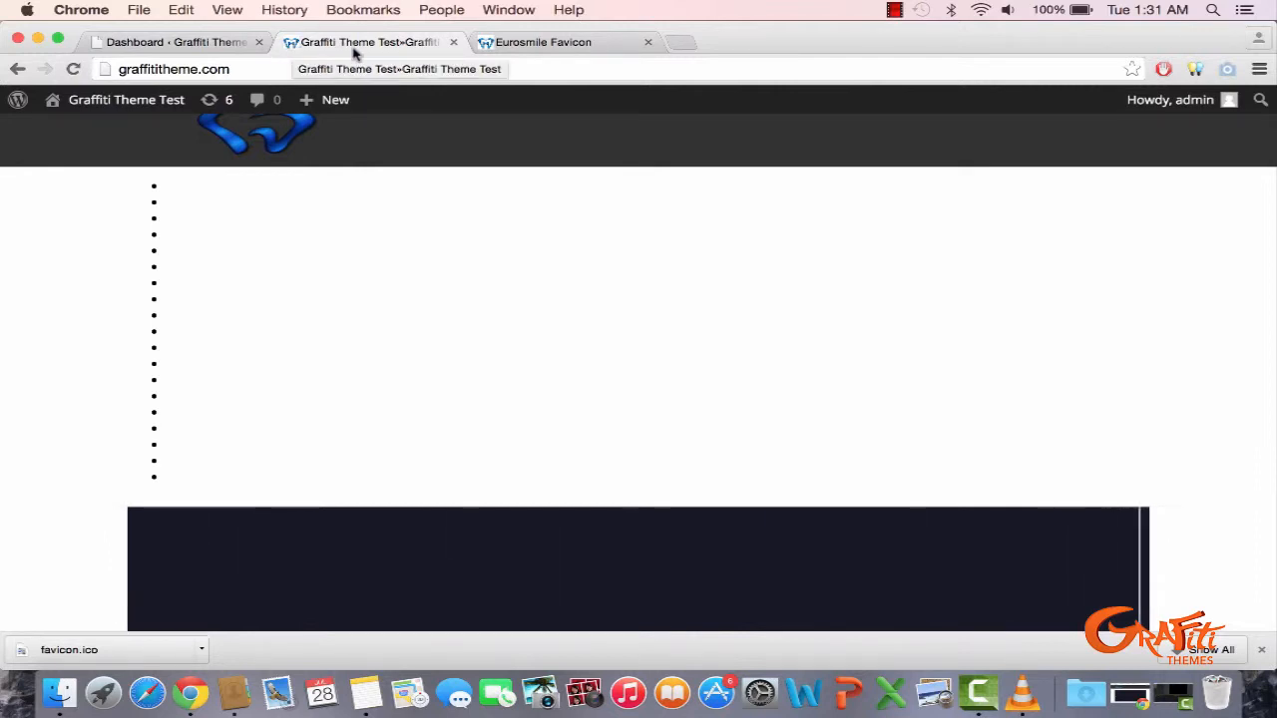
left_click(648, 42)
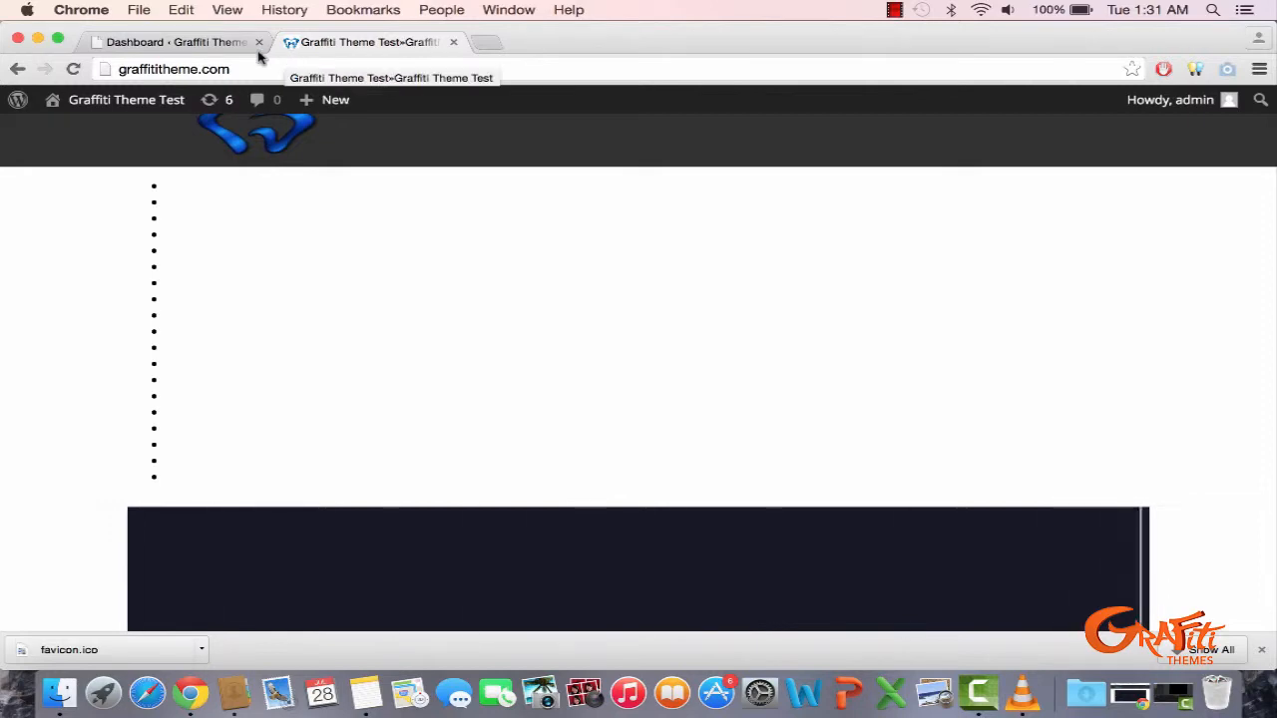
left_click(176, 44)
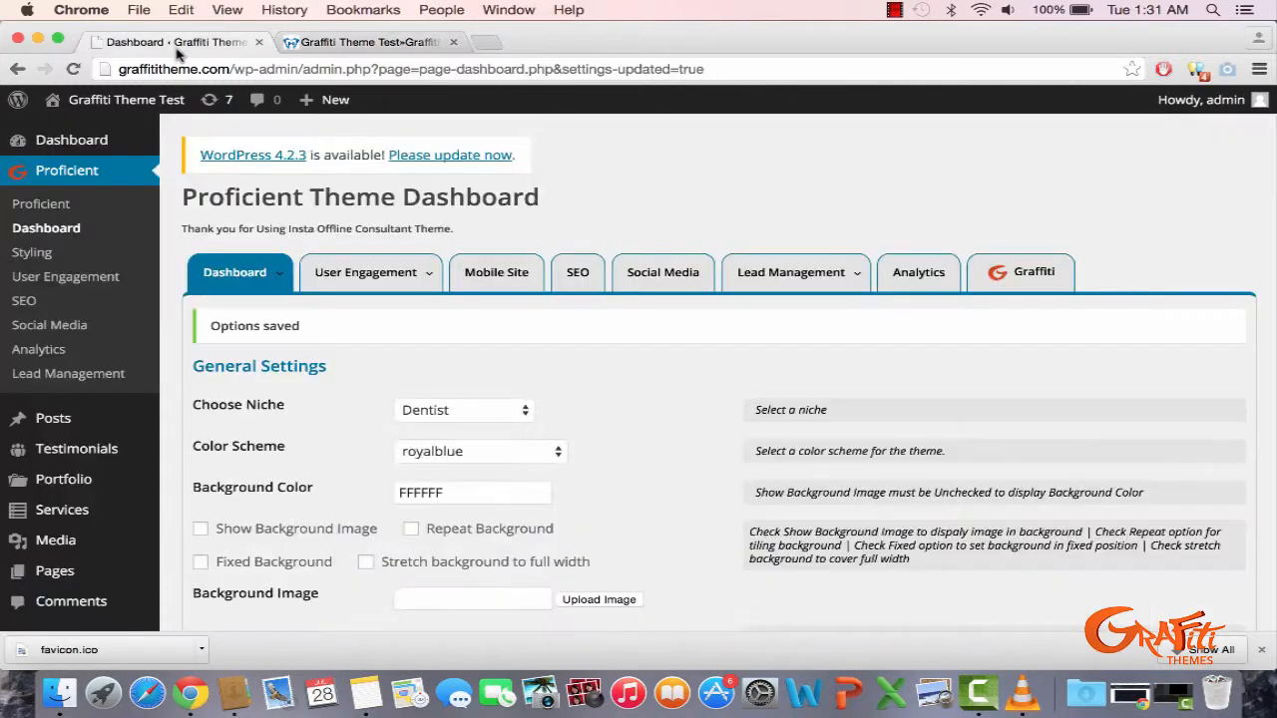
- Dismiss the browser's download bar, look at the Custom CSS field and save the General Settings again
scroll(449, 431, "down", 5)
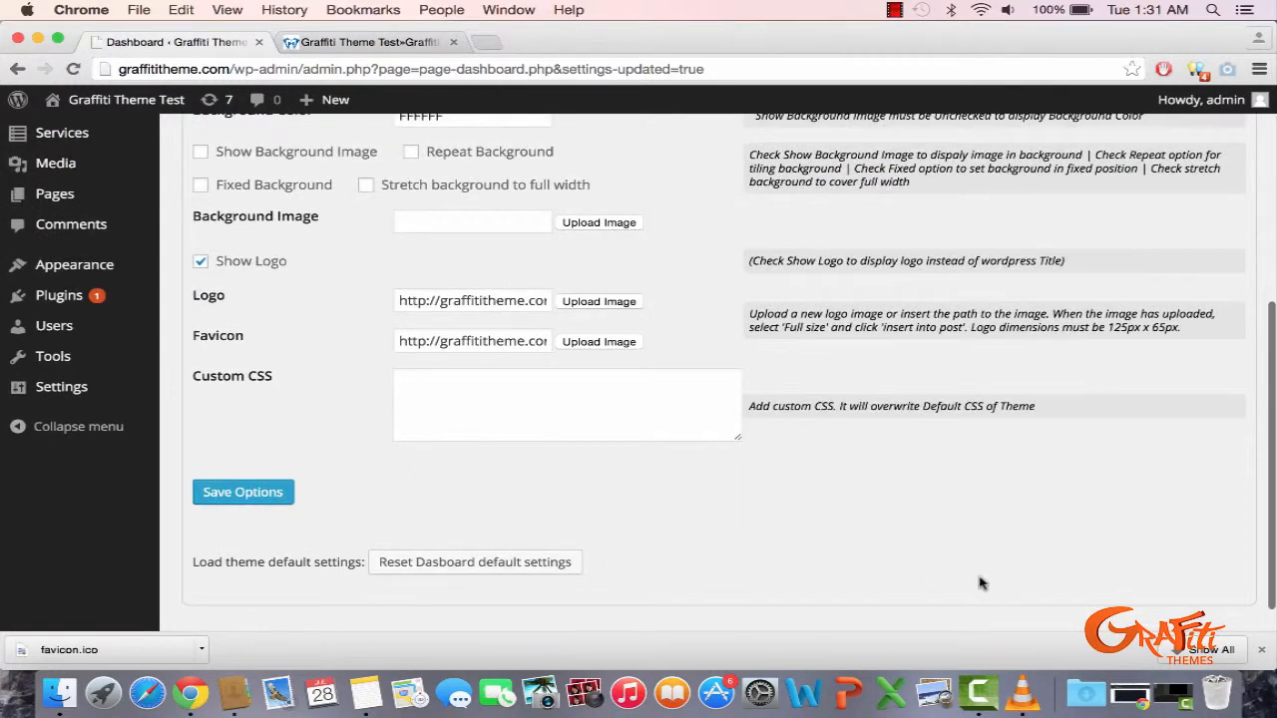
left_click(1262, 651)
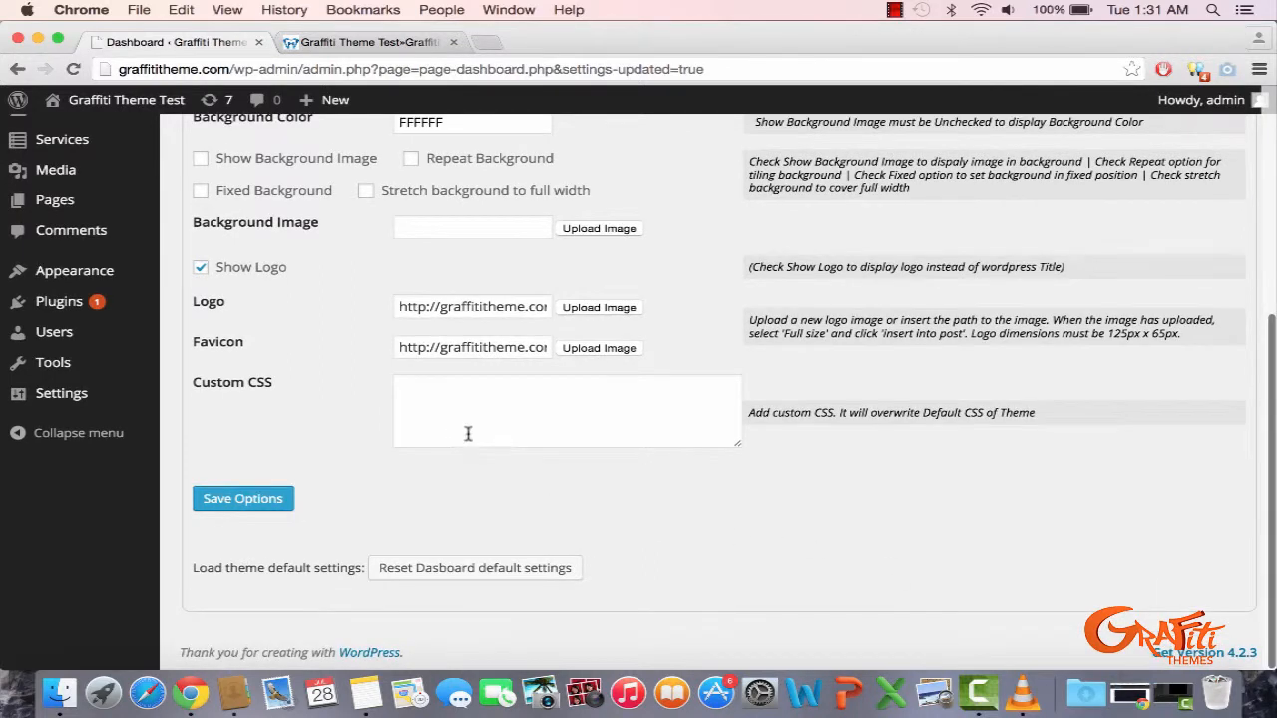
left_click(895, 8)
left_click(890, 8)
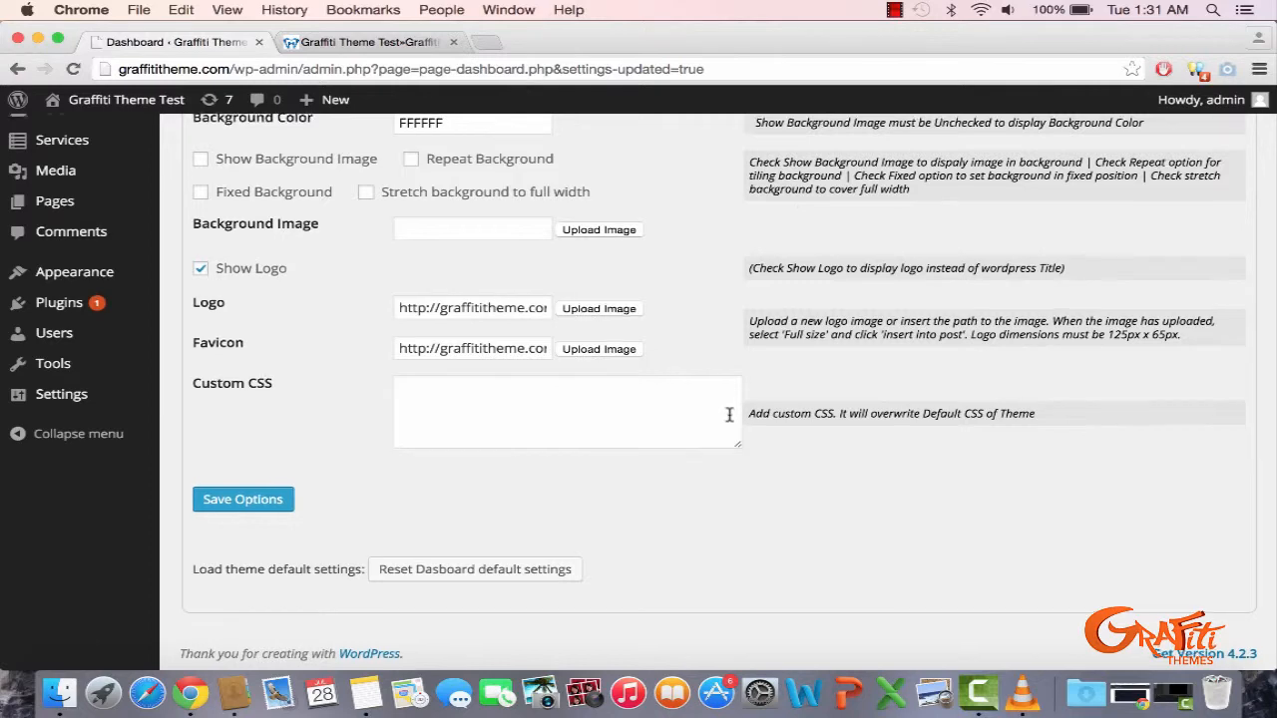
scroll(648, 439, "up", 2)
scroll(419, 478, "down", 2)
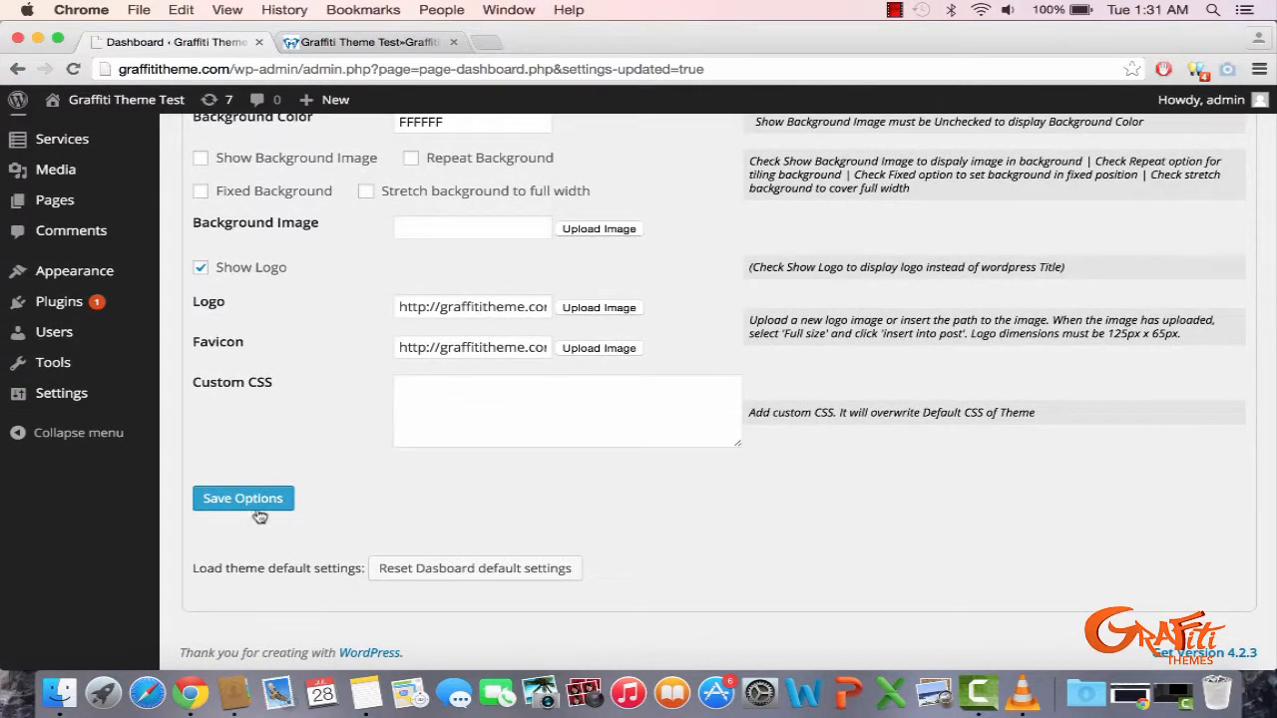
left_click(560, 426)
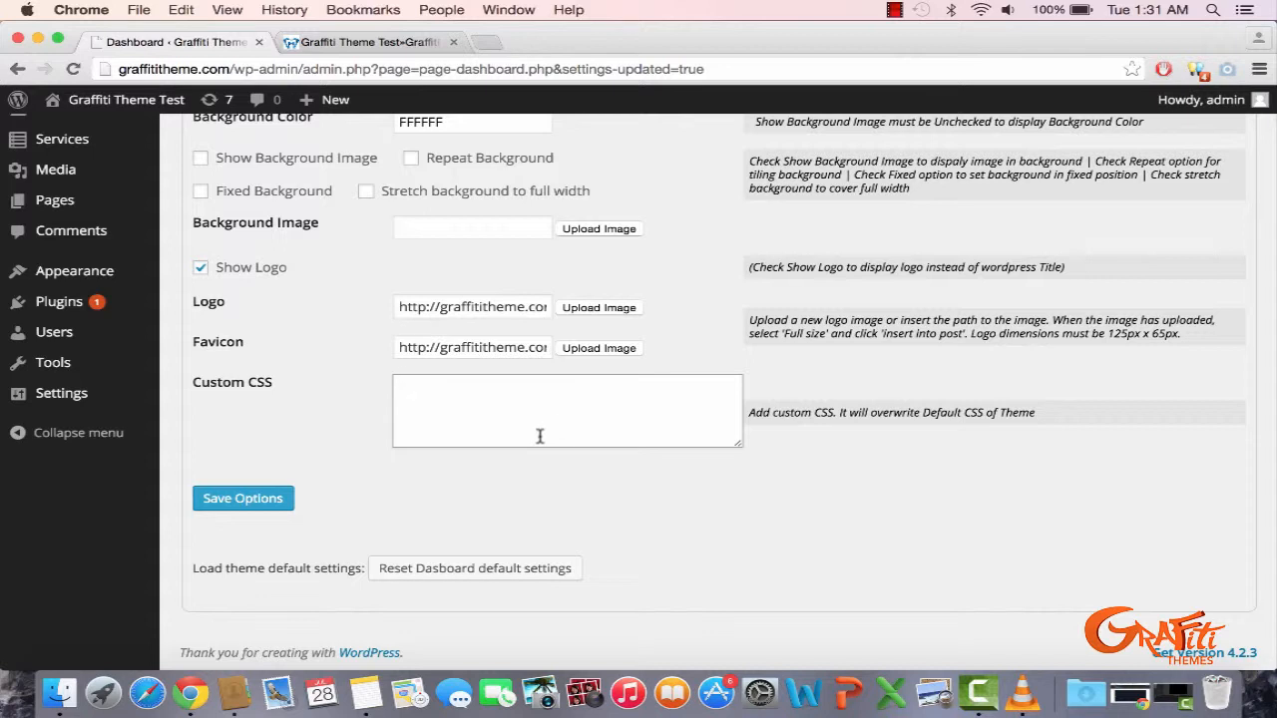
left_click(263, 505)
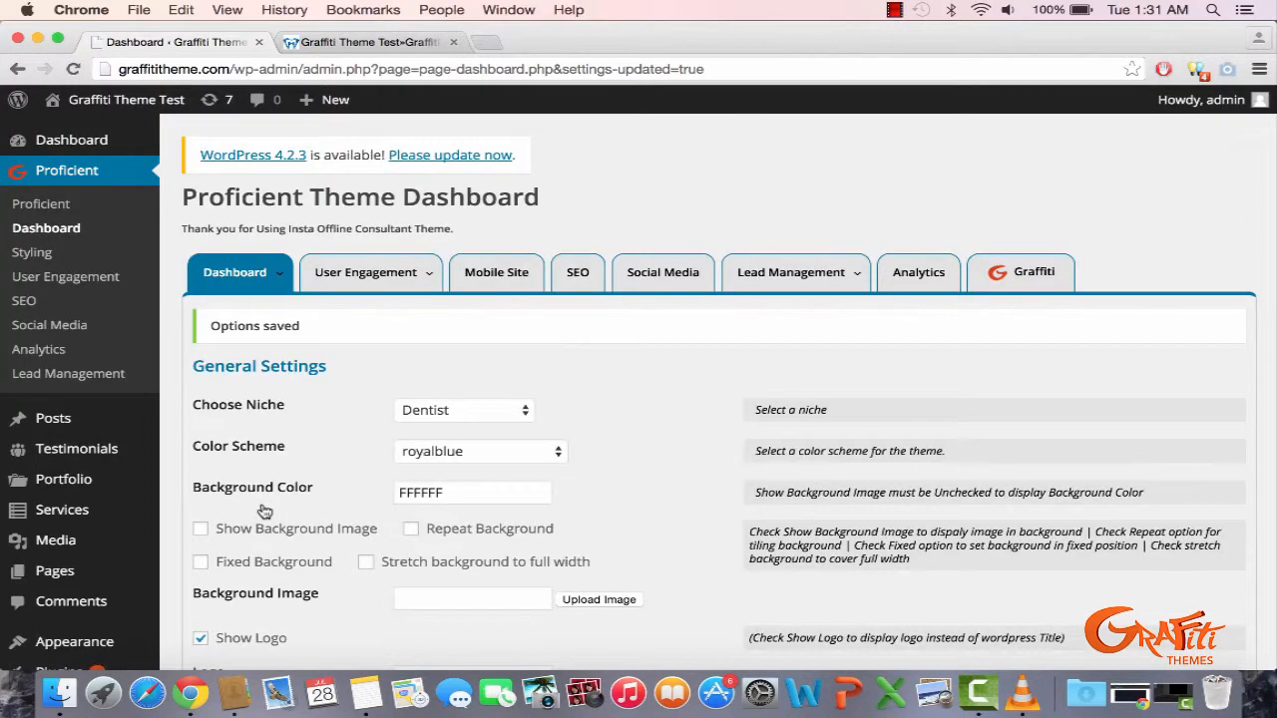
- Open the Header page of the theme's Styling settings
mouse_move(226, 280)
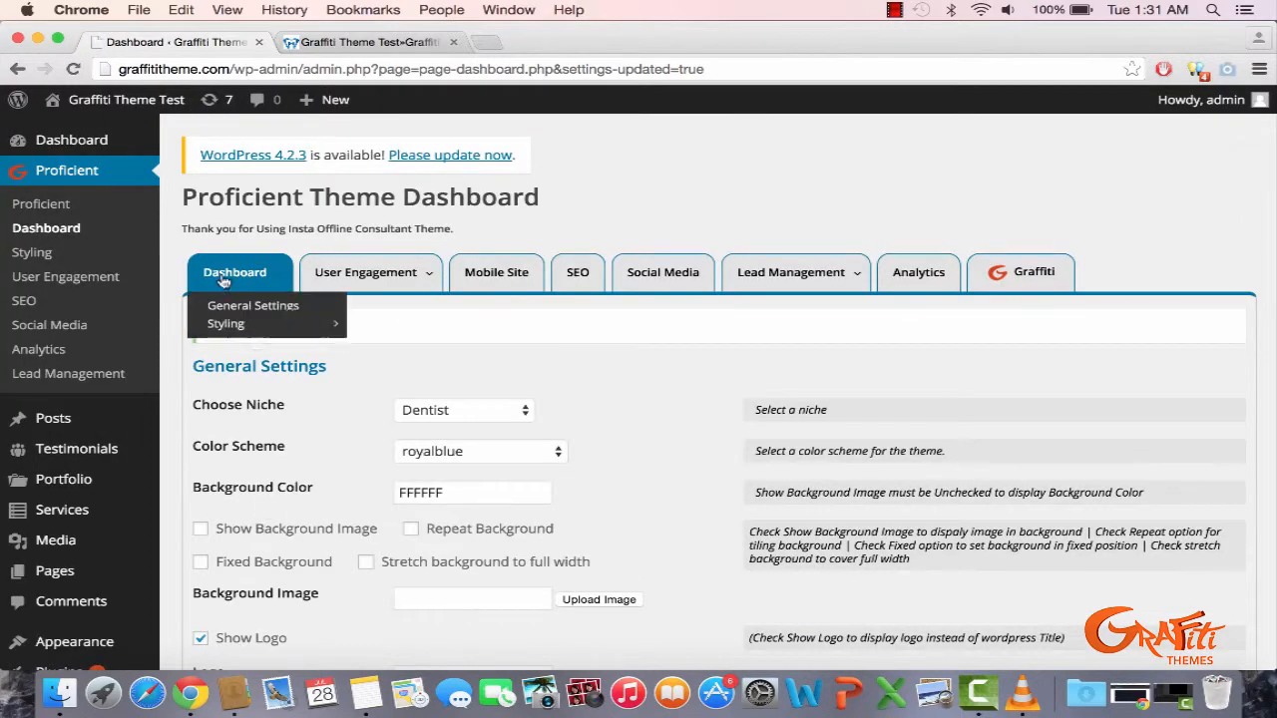
mouse_move(231, 339)
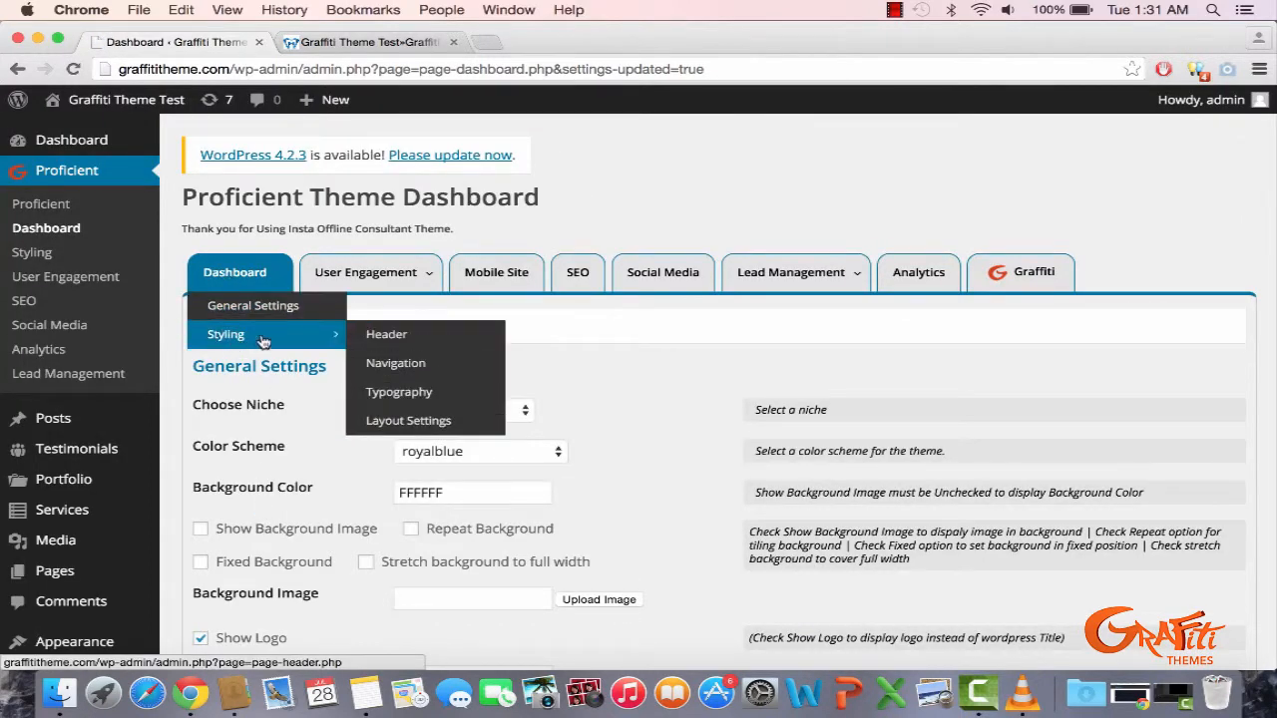
left_click(372, 335)
mouse_move(236, 276)
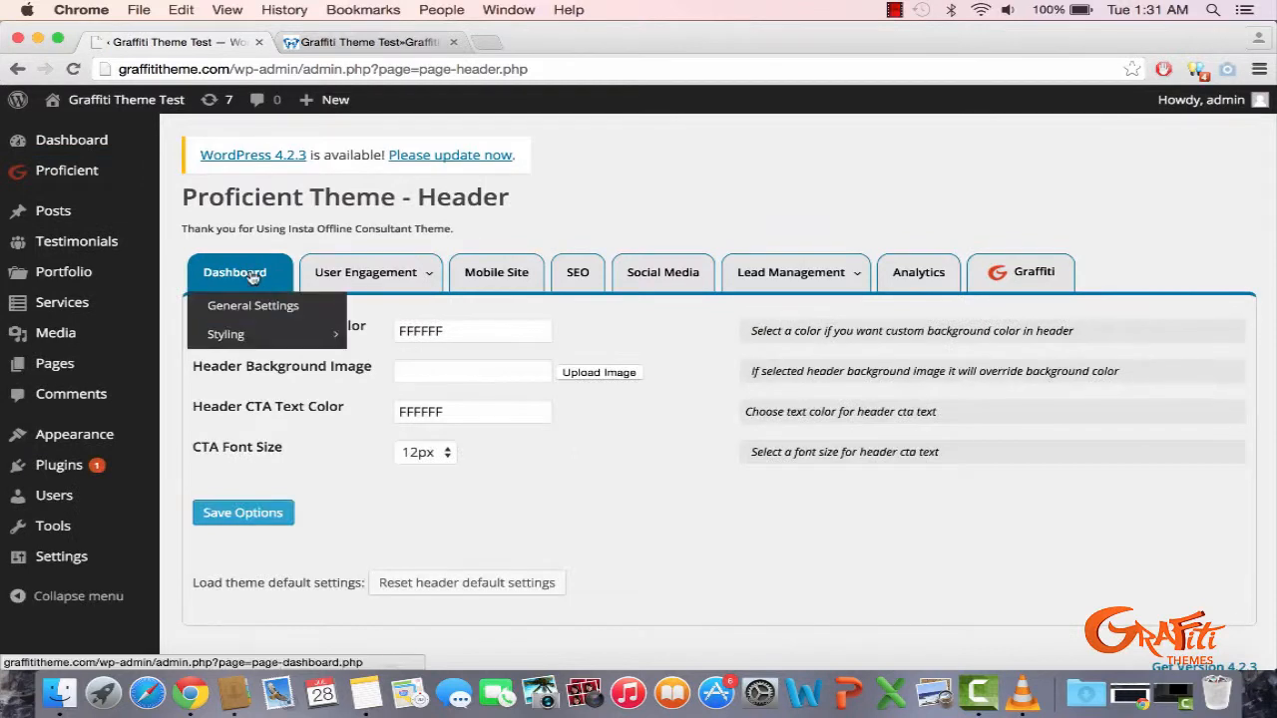
mouse_move(240, 339)
left_click(422, 340)
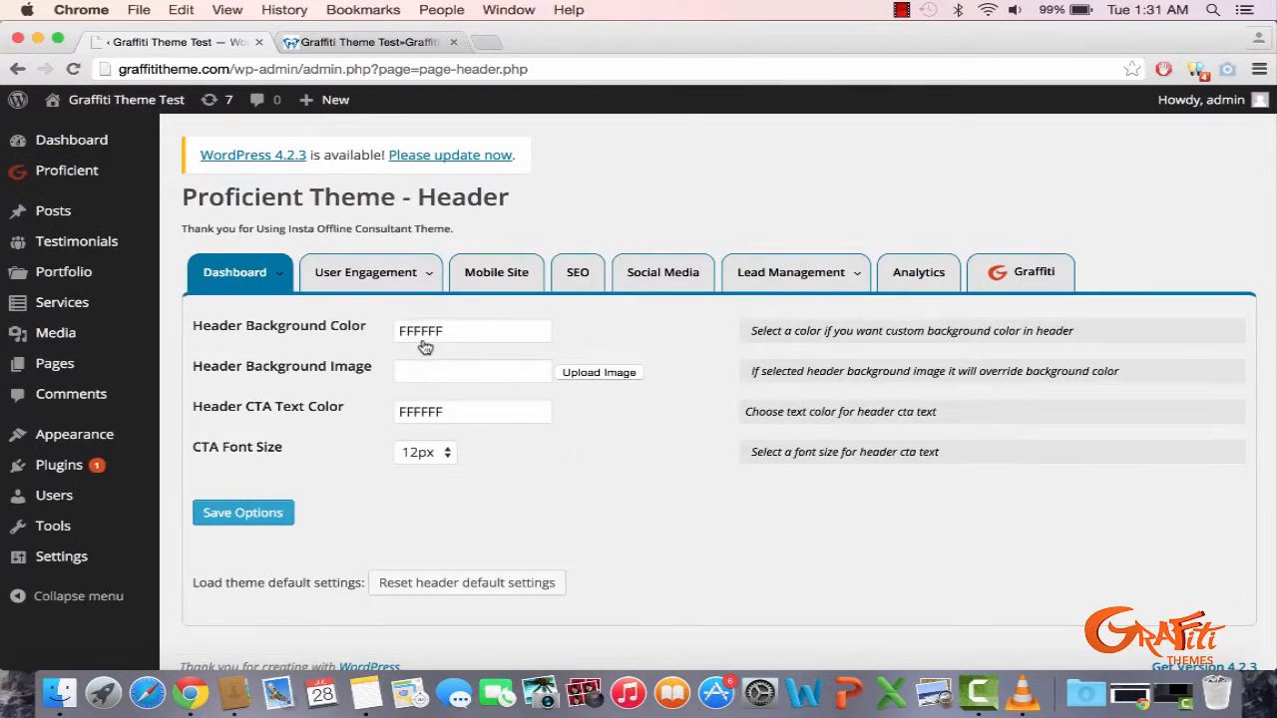
- Examine the header background color, background image, CTA text color and CTA font size options without changing them
left_click(475, 333)
left_click(671, 344)
left_click(466, 369)
left_click(478, 411)
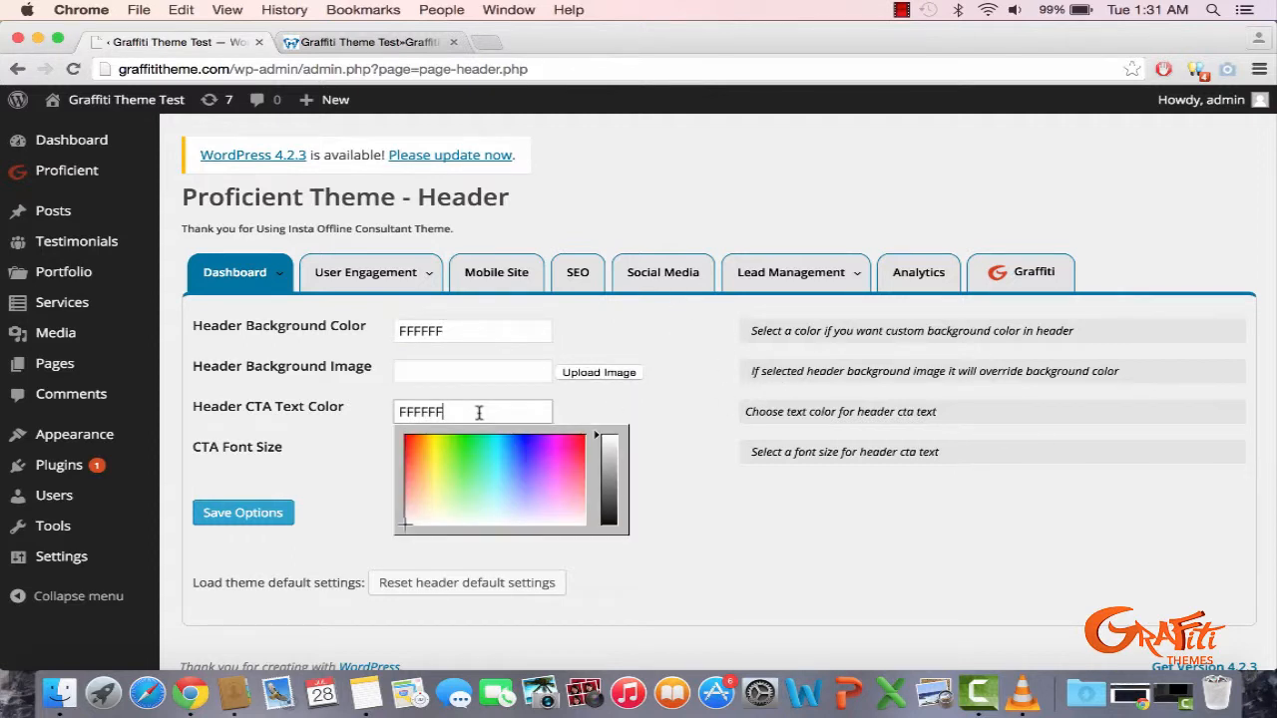
left_click(675, 432)
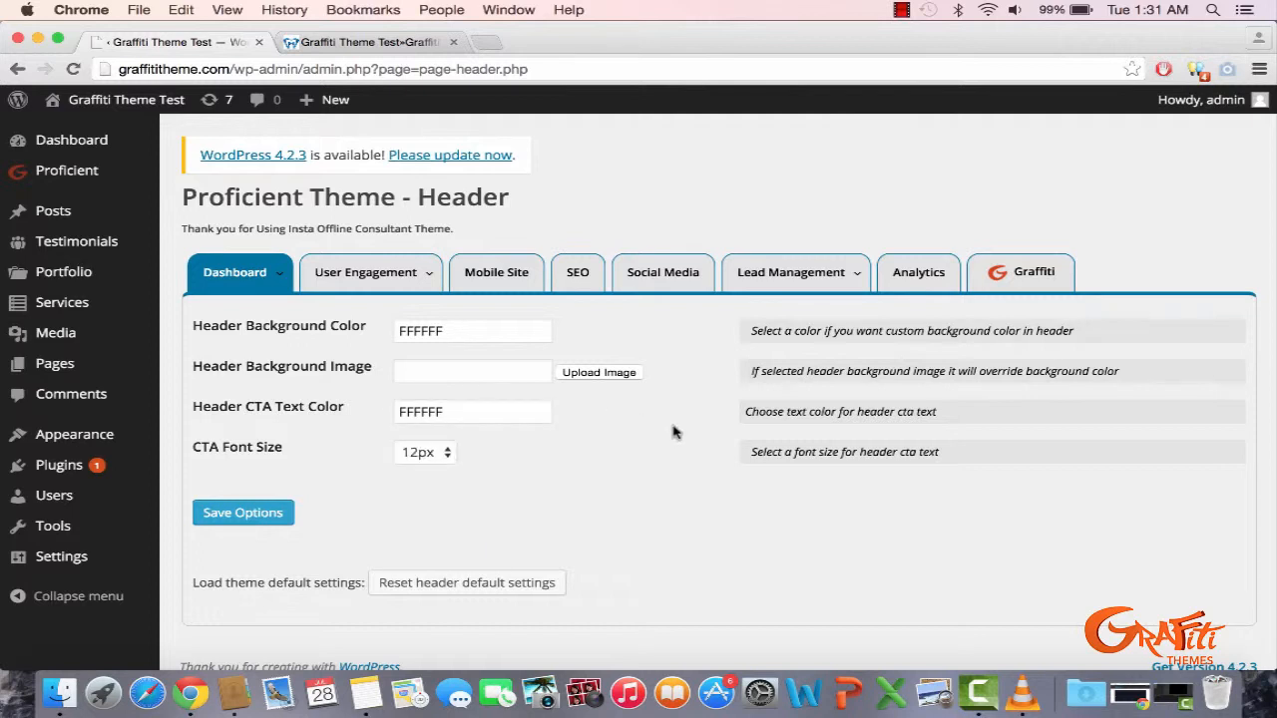
left_click(449, 453)
left_click(589, 468)
left_click(478, 336)
double_click(479, 336)
left_click(314, 352)
left_click(457, 377)
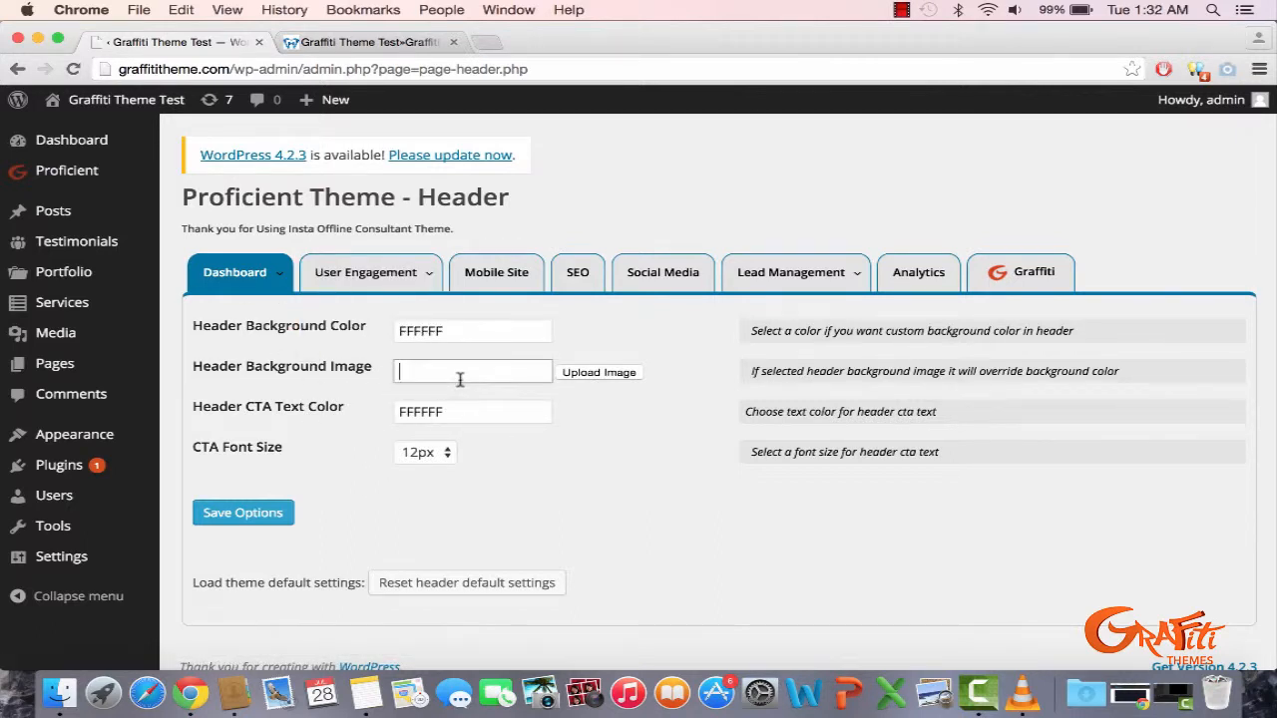
- Check the header on the site's home page, then view and close the Header Background Image upload dialog
left_click(413, 41)
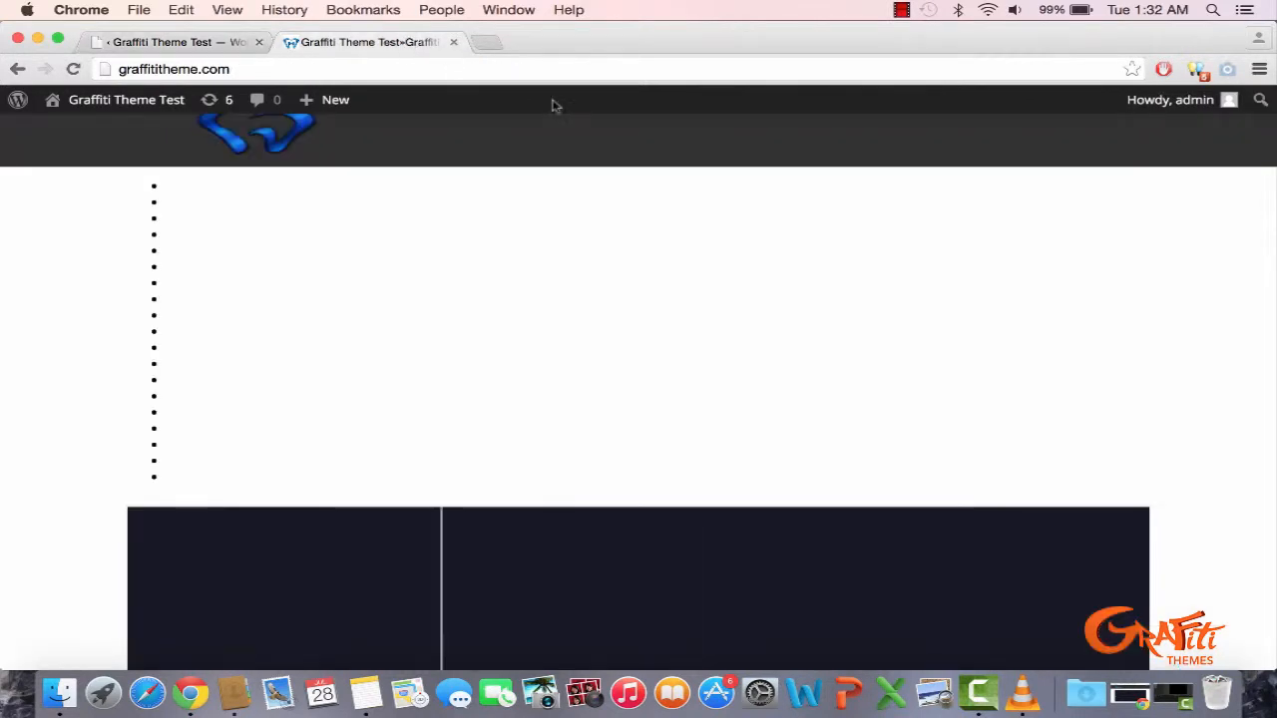
left_click(220, 43)
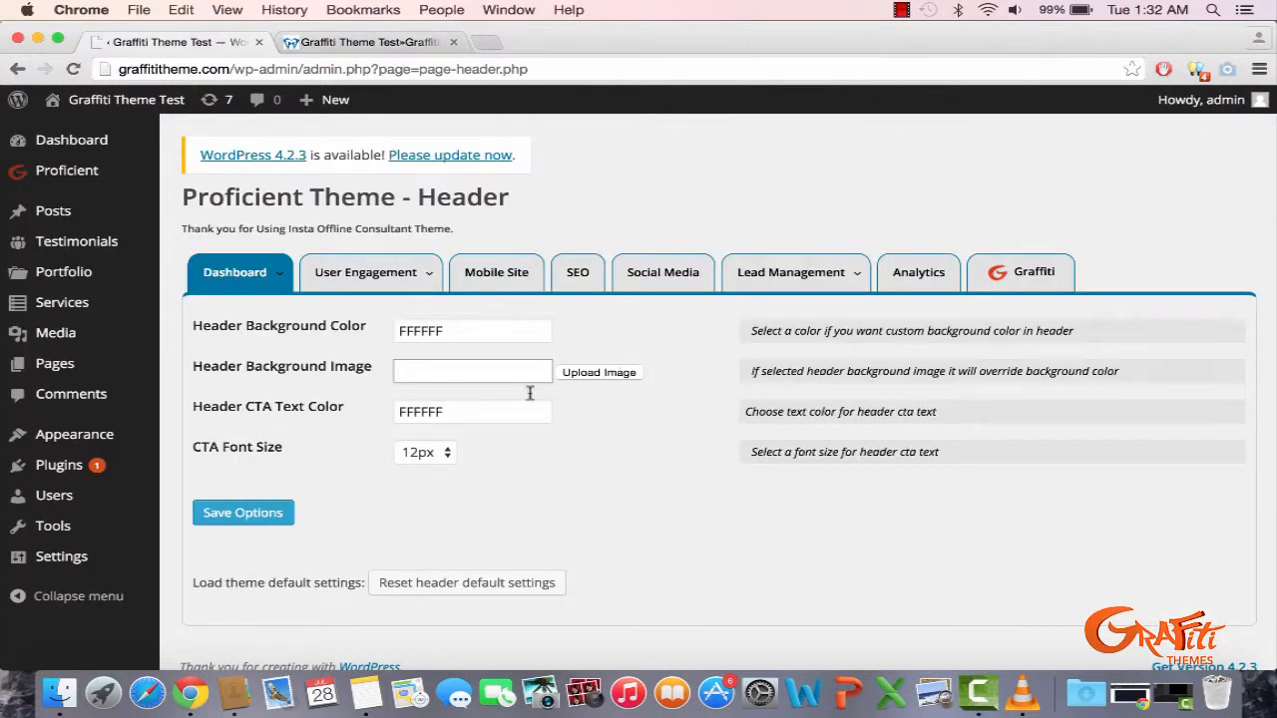
left_click(605, 371)
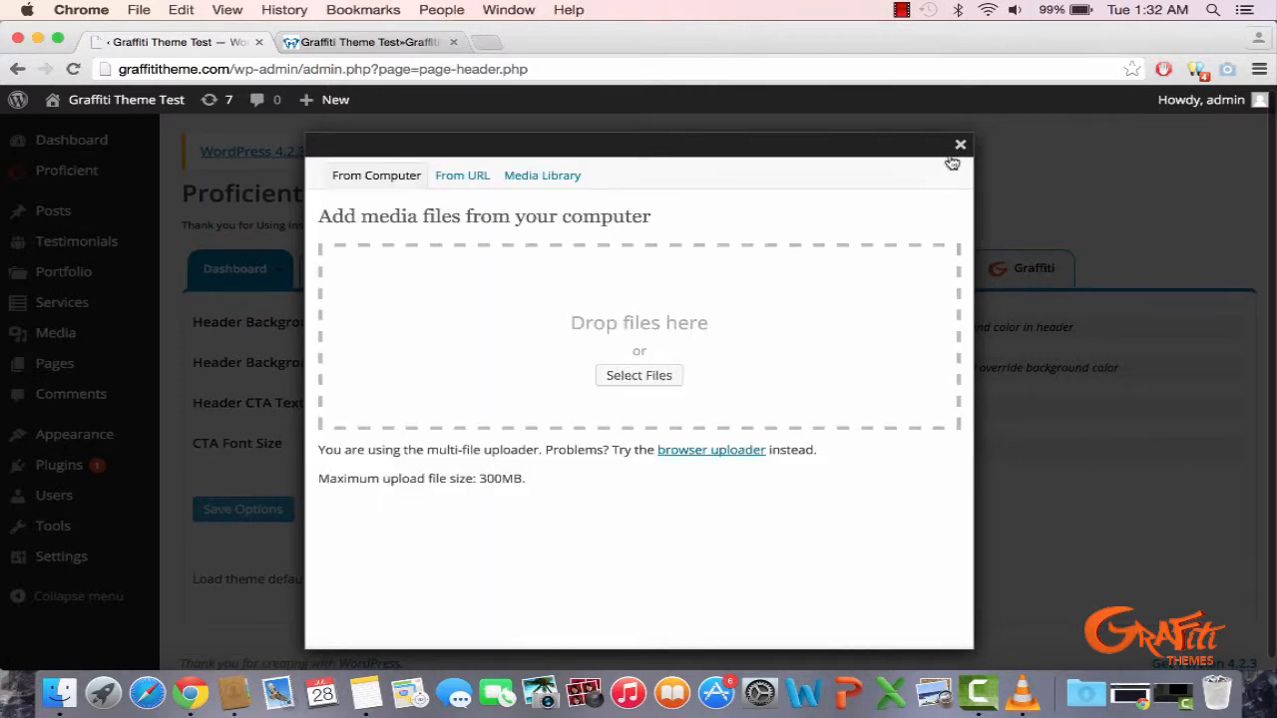
left_click(960, 146)
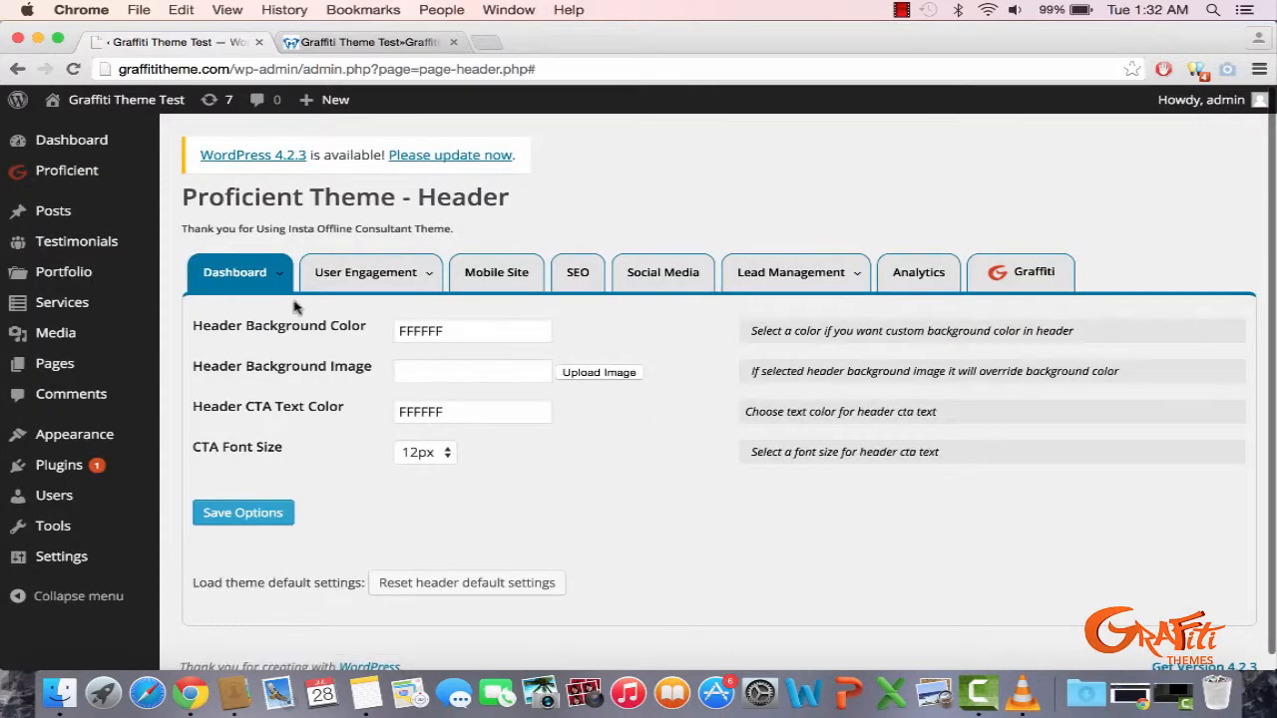
- Open the Navigation page of the Styling settings and examine its navigation and text color options
mouse_move(293, 333)
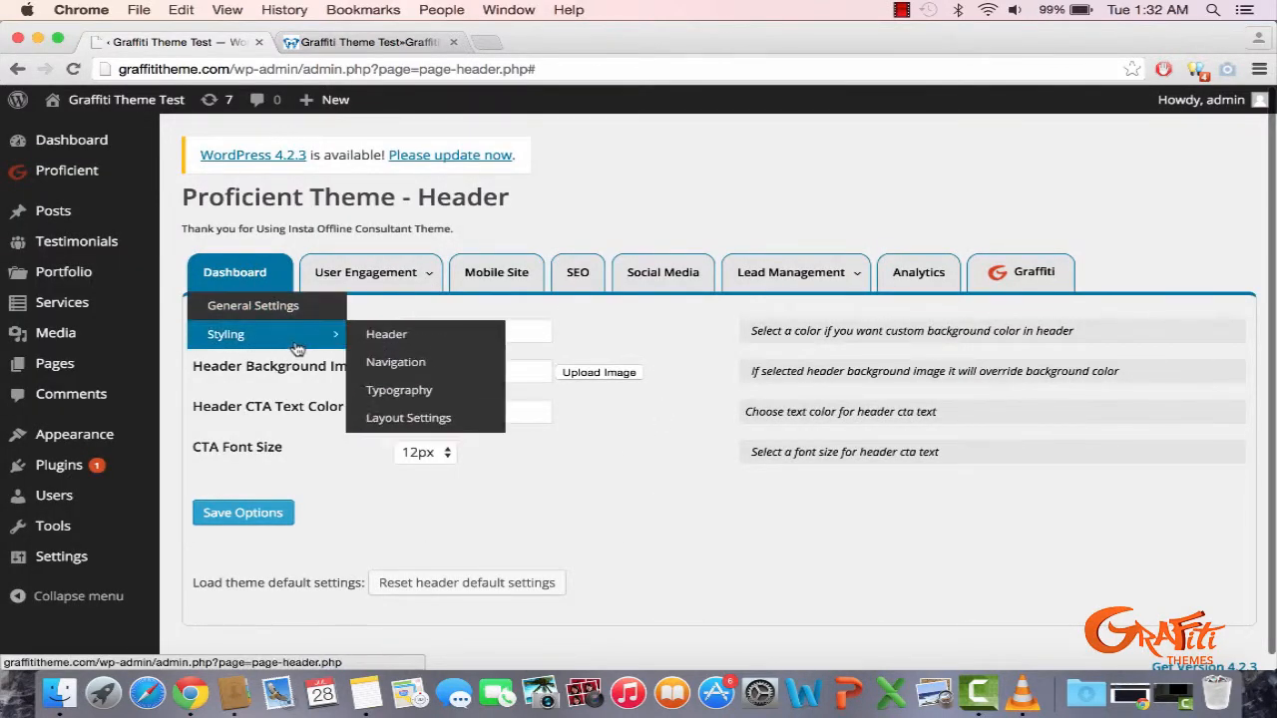
left_click(395, 363)
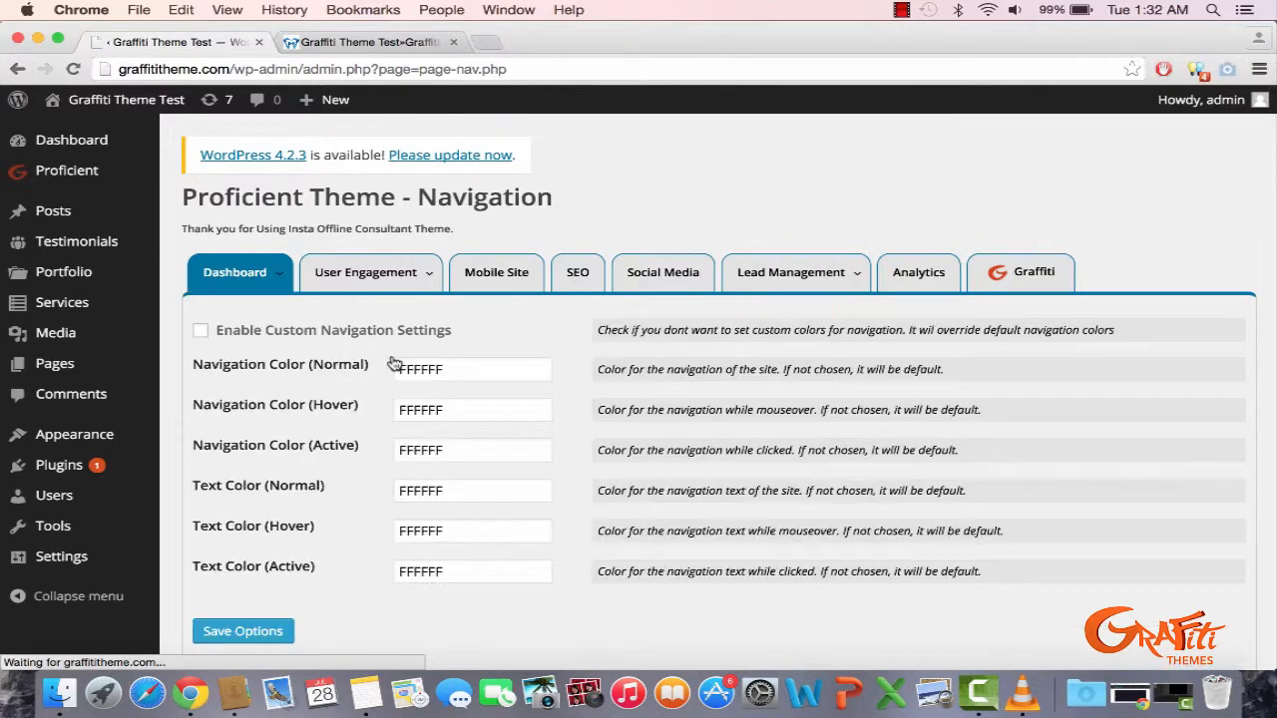
scroll(544, 374, "down", 2)
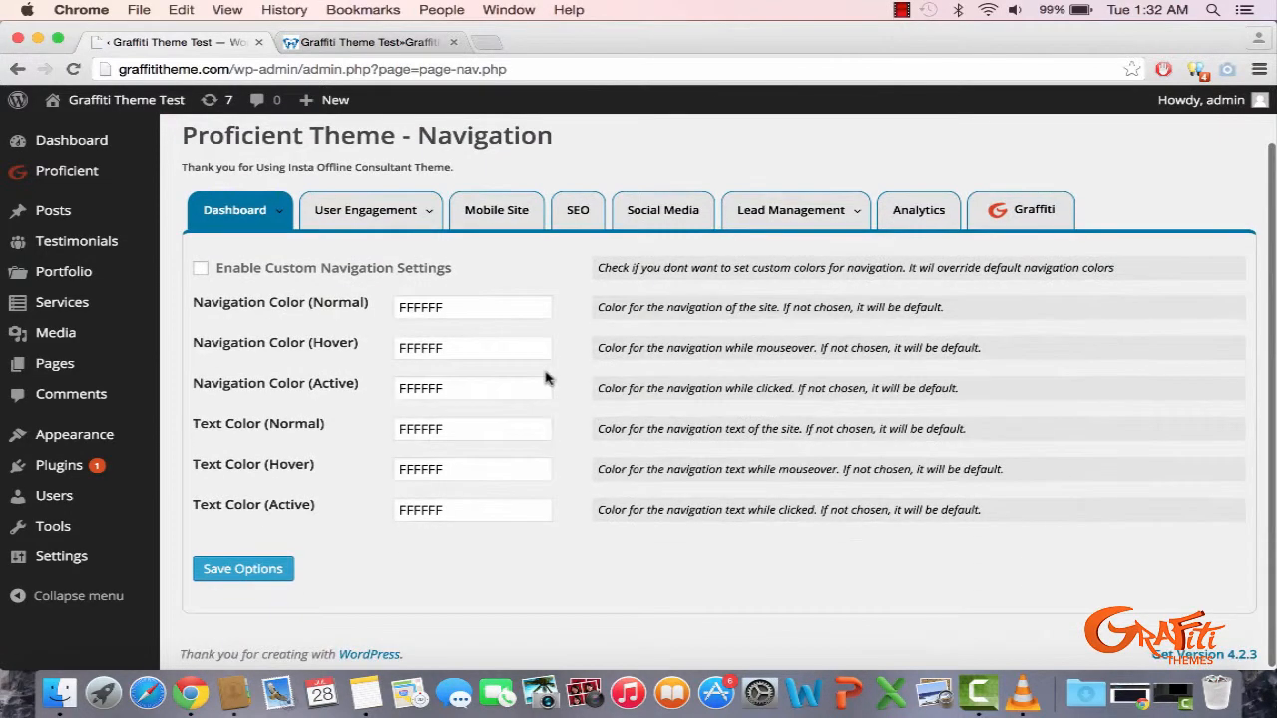
left_click(520, 315)
left_click(493, 498)
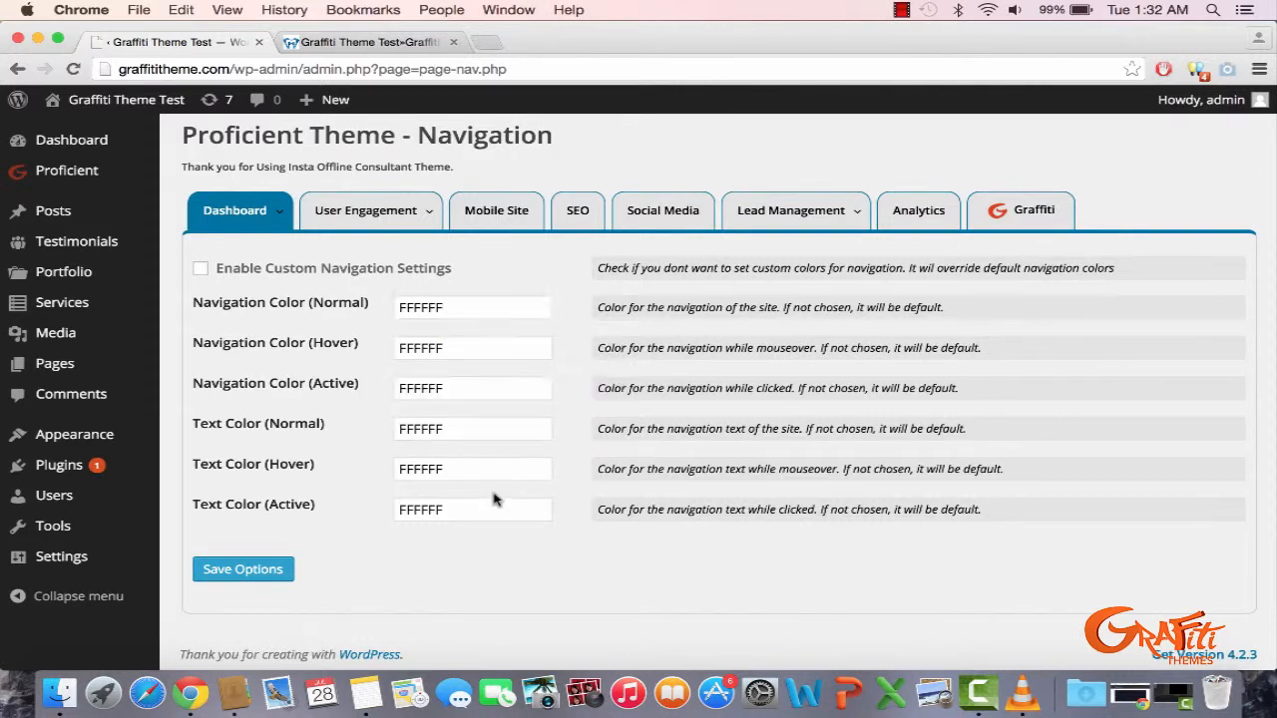
left_click(506, 471)
left_click(512, 417)
left_click(512, 384)
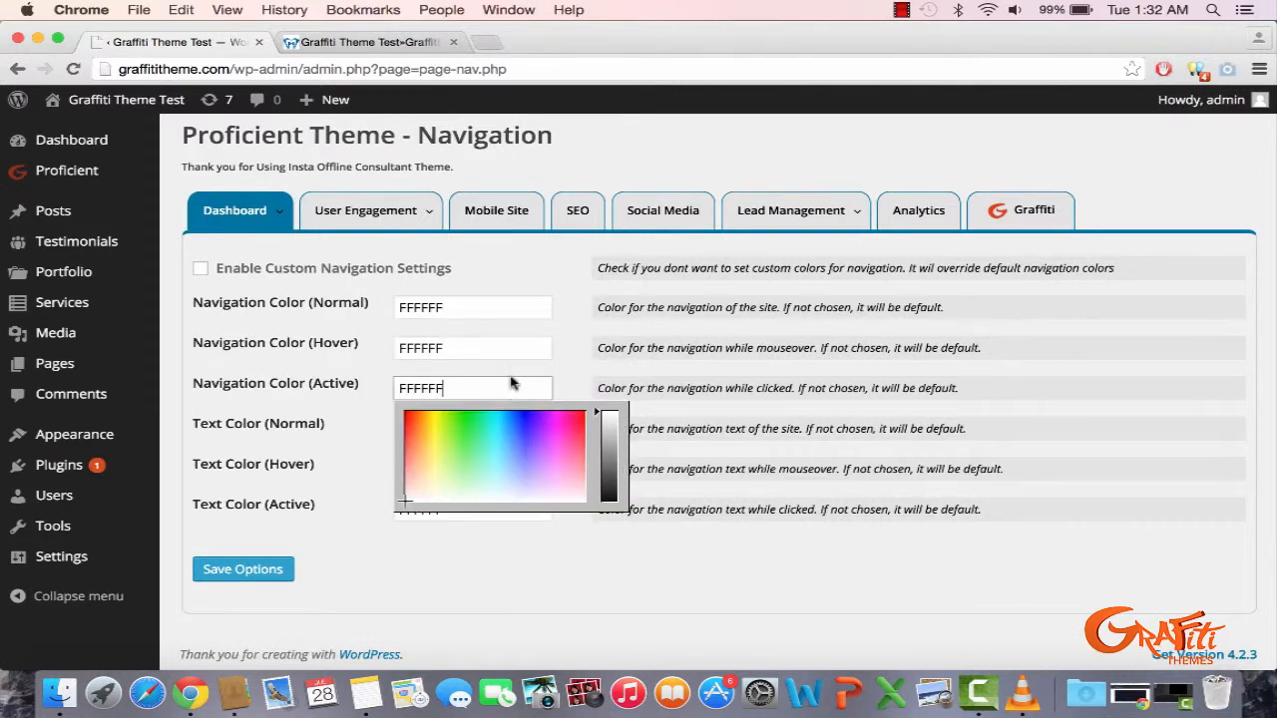
- Examine the normal, hover and active navigation color pickers, comparing them with the site's home page, without changing any color
left_click(511, 359)
left_click(511, 359)
left_click(511, 314)
left_click(369, 42)
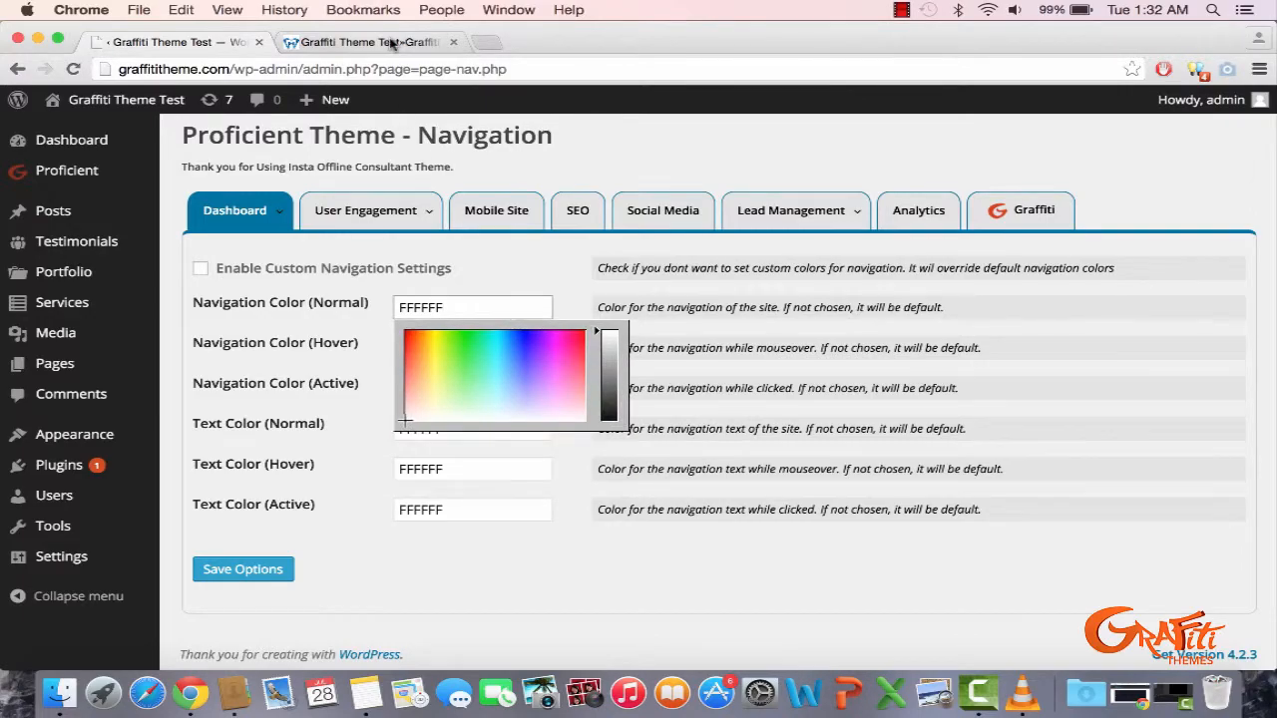
scroll(492, 259, "down", 20)
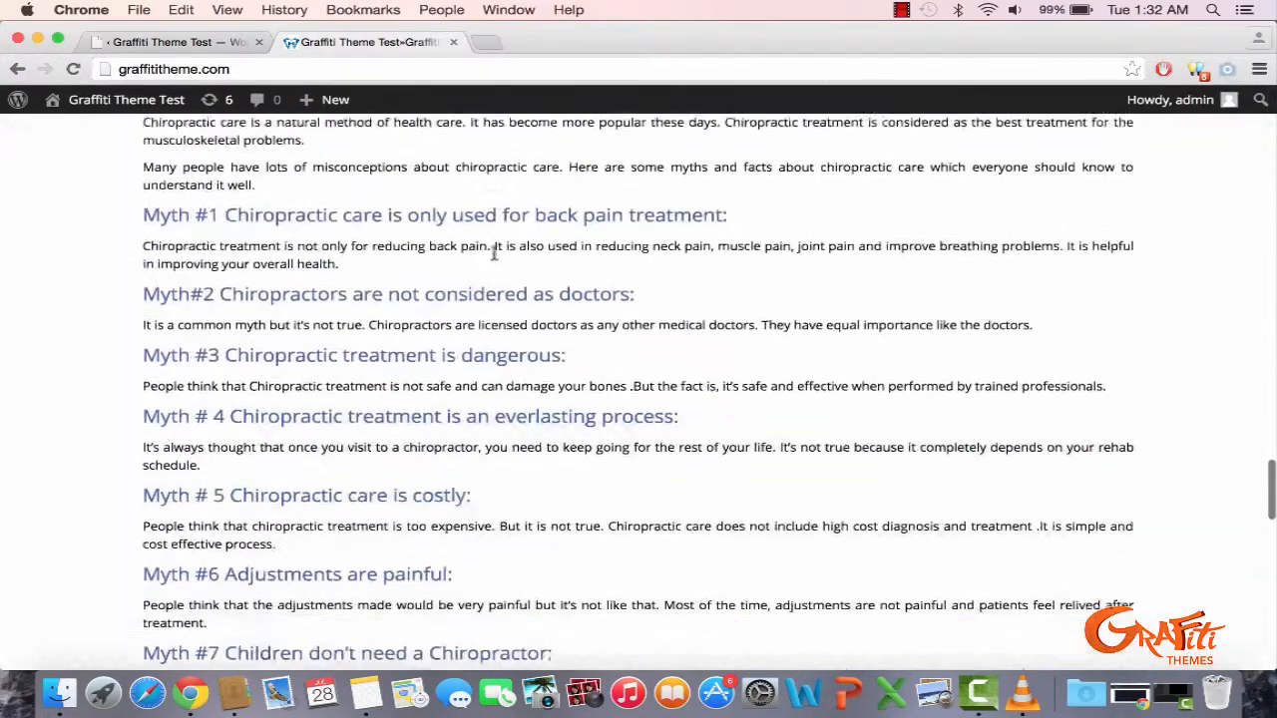
scroll(493, 260, "up", 20)
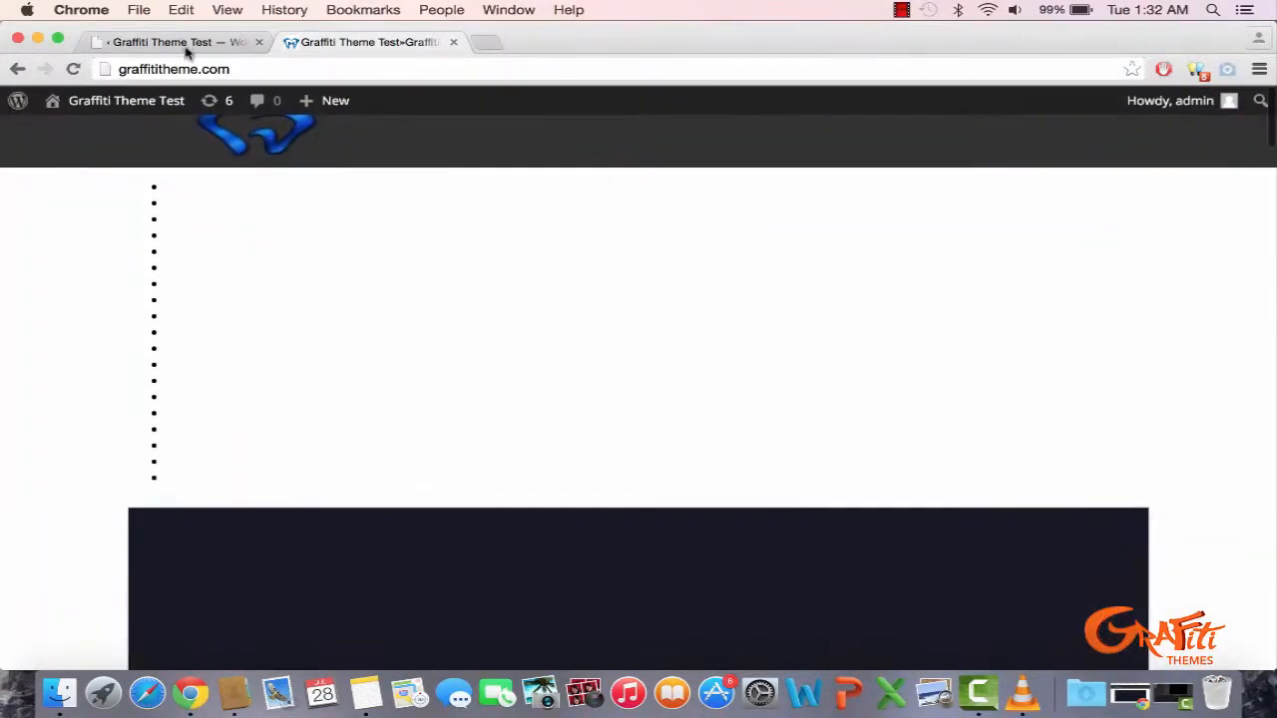
left_click(186, 43)
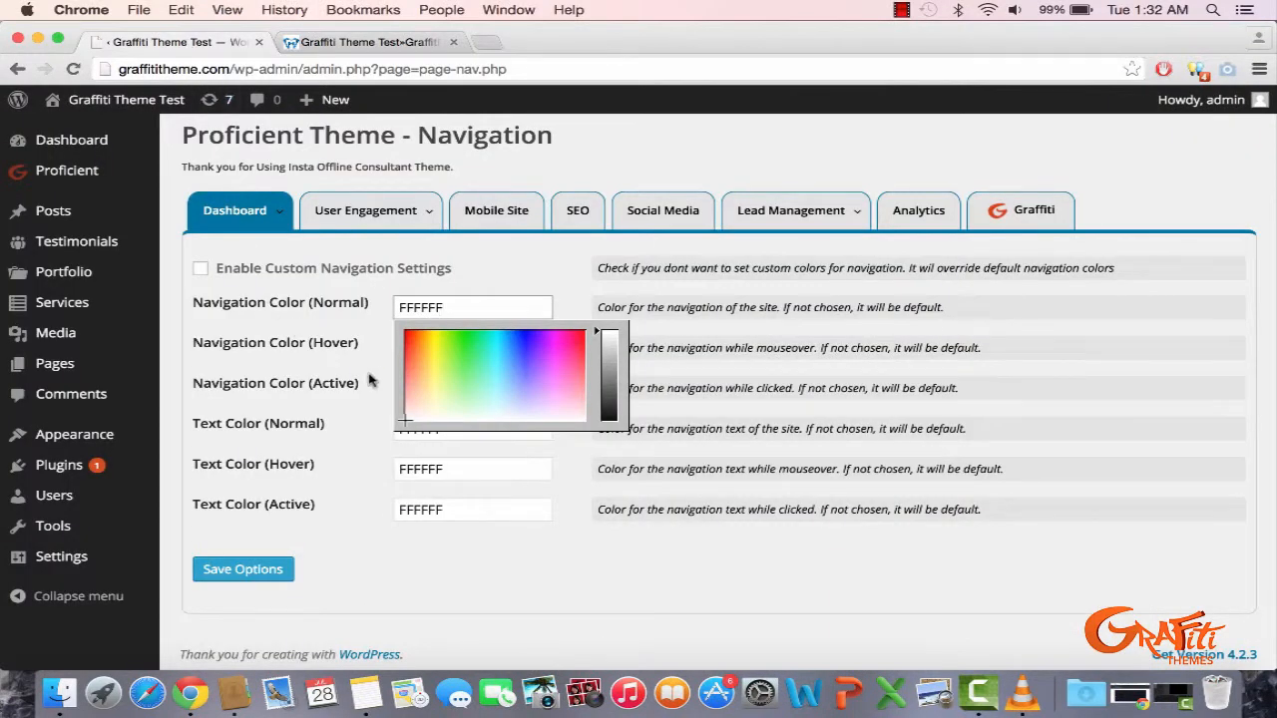
left_click(492, 290)
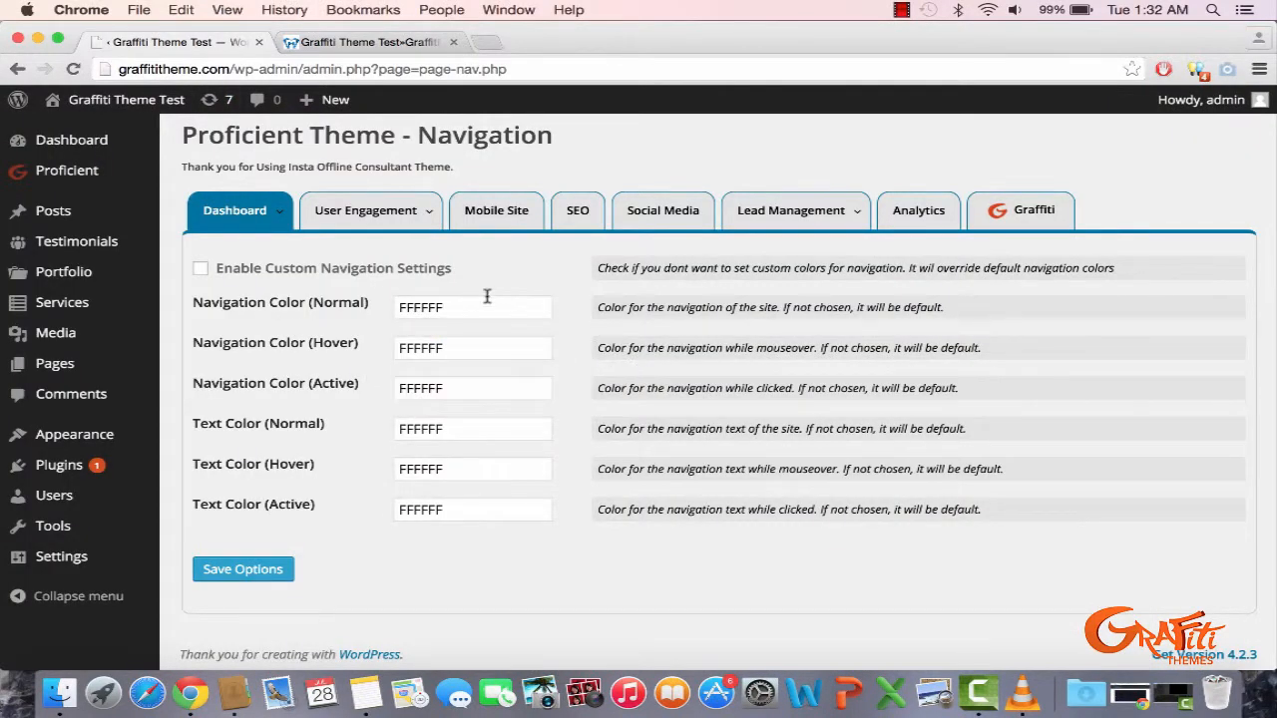
left_click(478, 308)
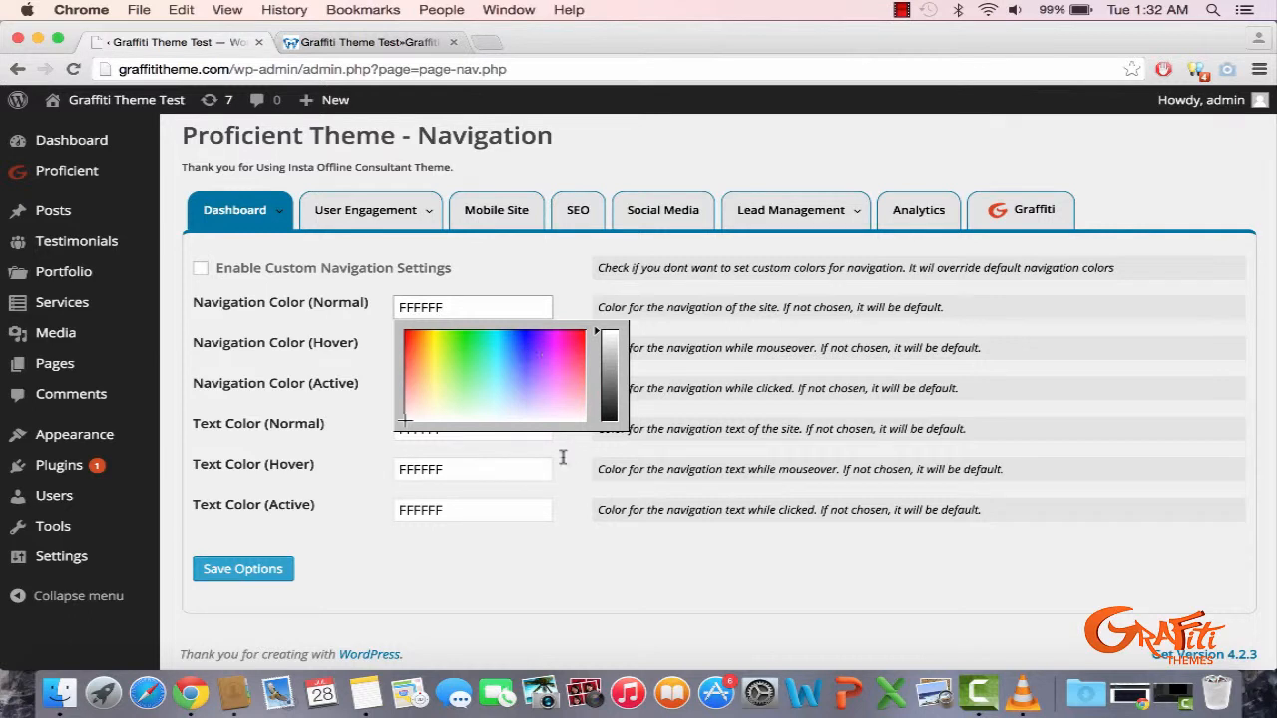
left_click(424, 534)
- Open the Typography page of the Styling settings and examine the heading, paragraph and link font options
mouse_move(237, 218)
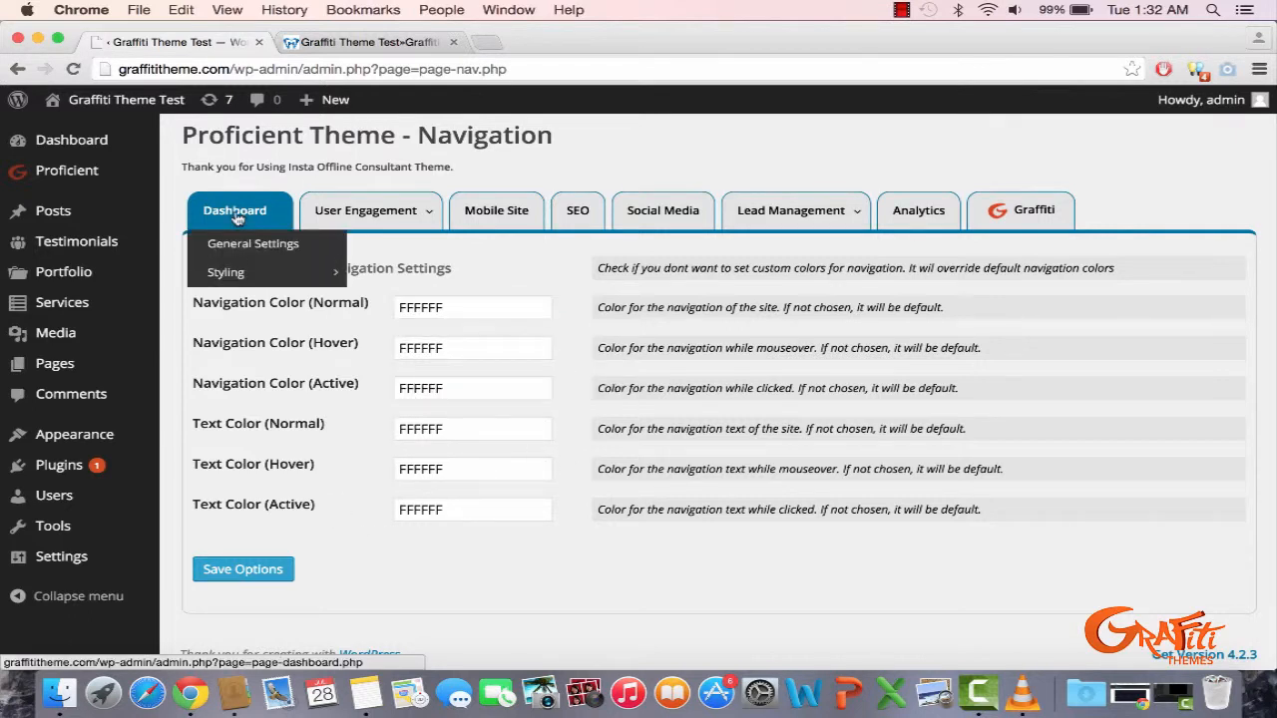
mouse_move(269, 272)
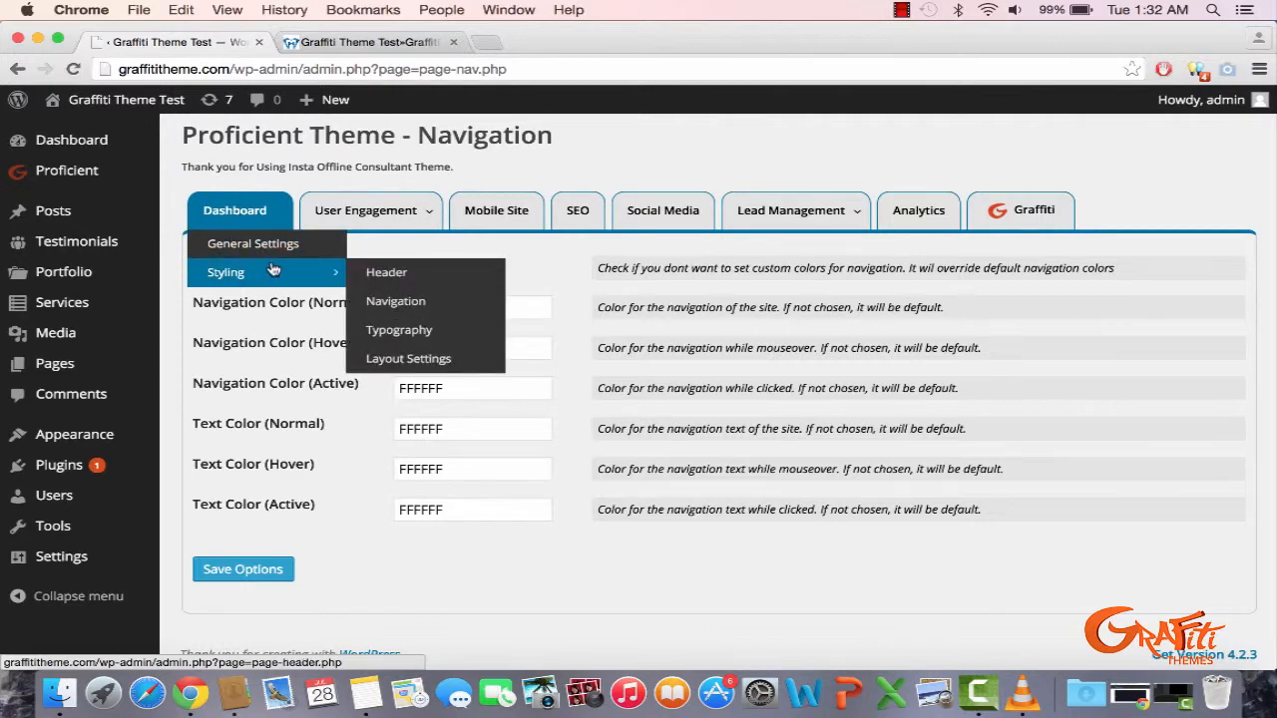
left_click(424, 332)
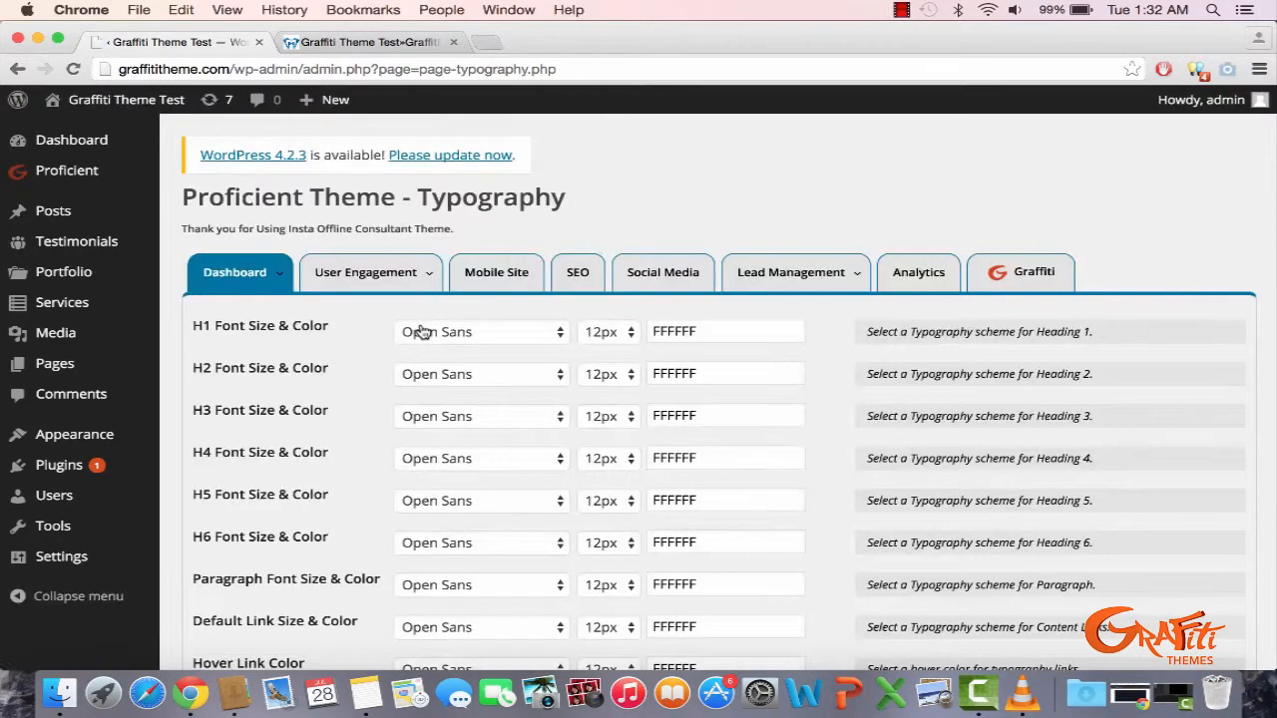
scroll(424, 332, "down", 5)
scroll(423, 330, "up", 5)
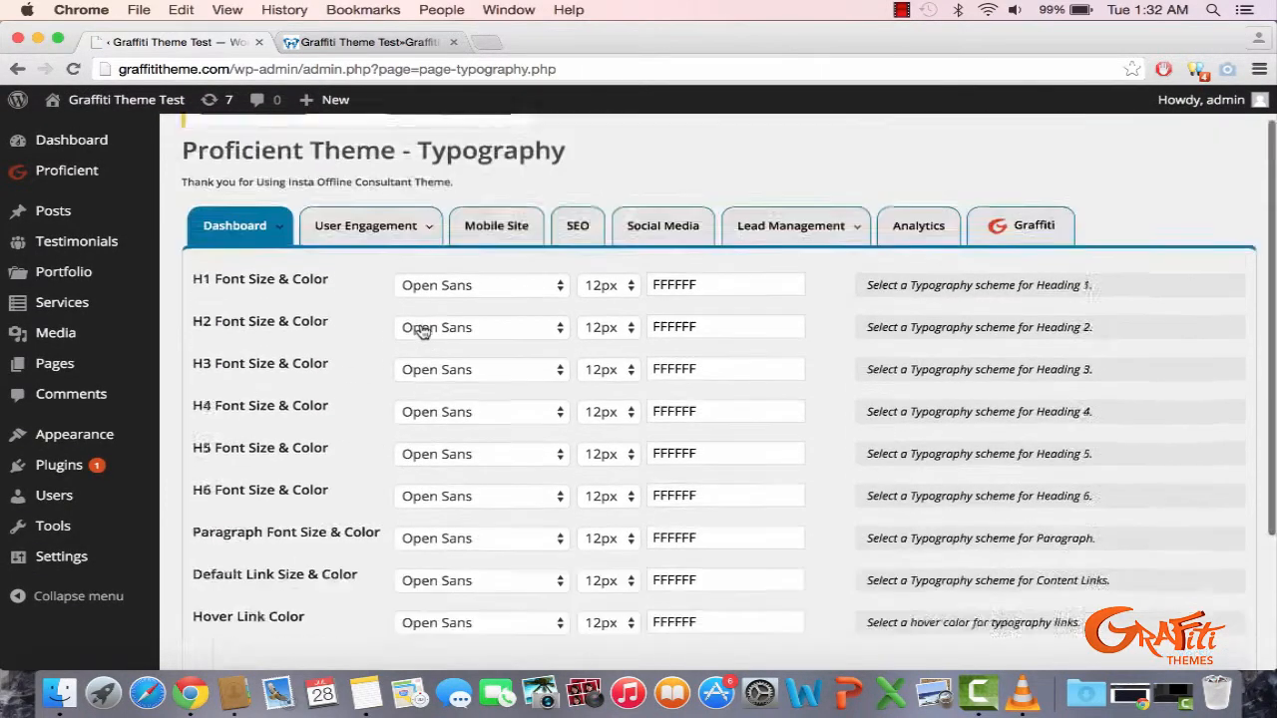
left_click(424, 332)
left_click(748, 339)
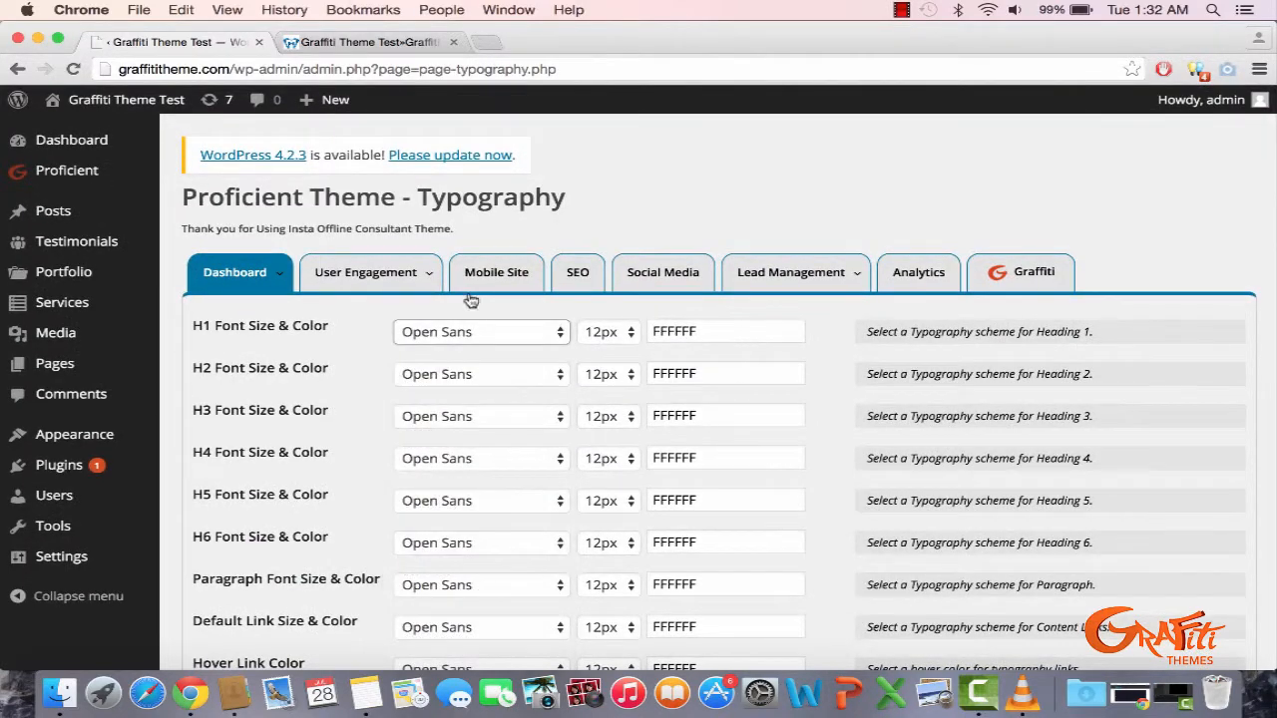
mouse_move(262, 284)
scroll(434, 419, "down", 5)
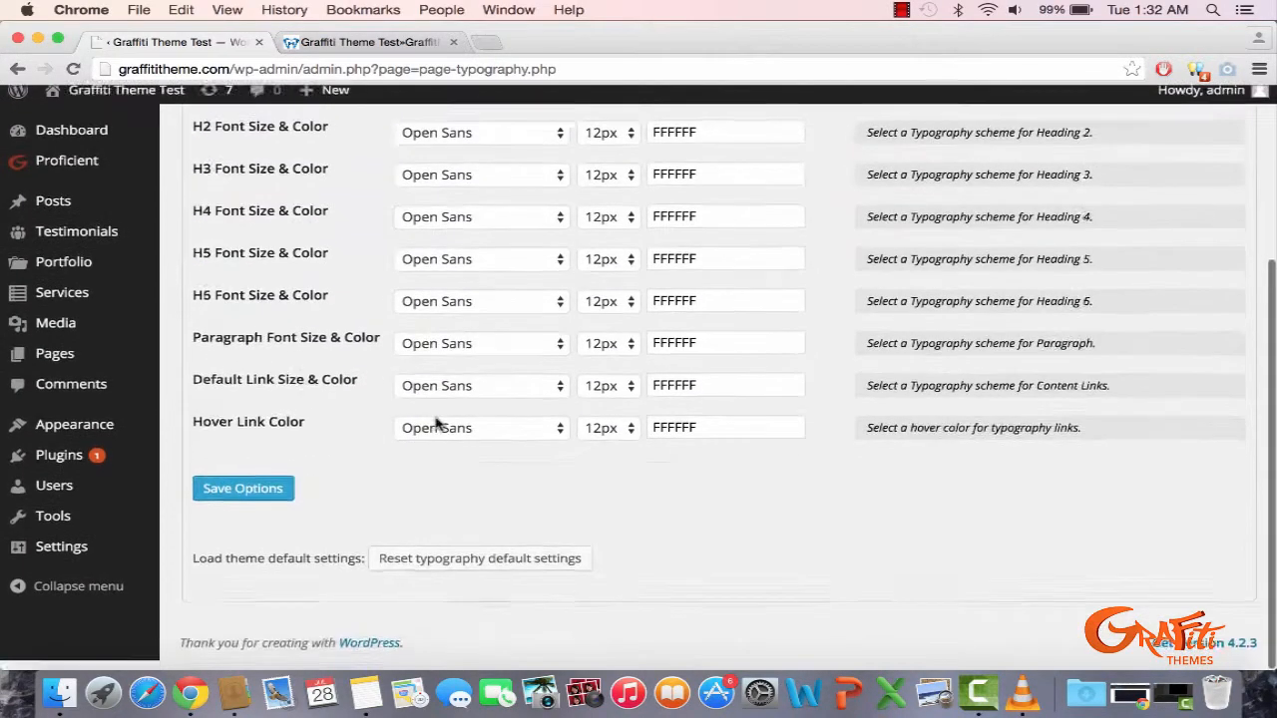
scroll(436, 419, "up", 5)
- Open the Layout Settings page of the Styling settings and examine the layout width and footer widget number options
mouse_move(243, 335)
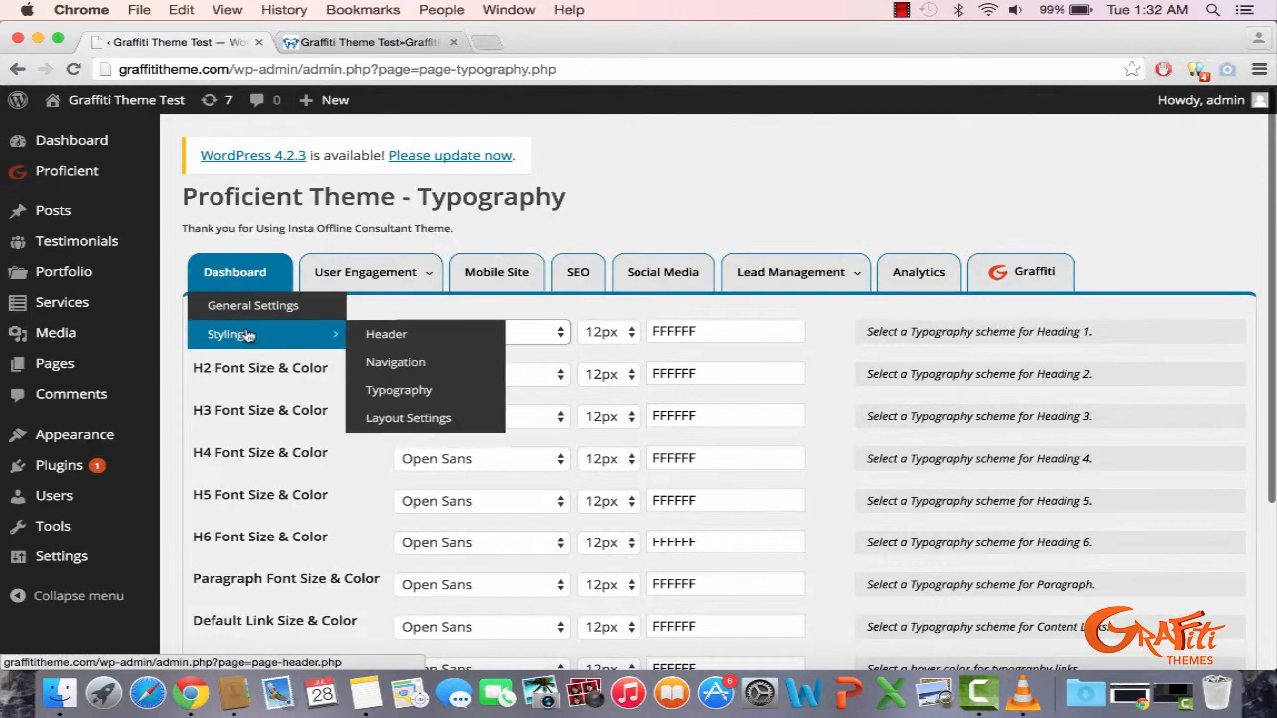
left_click(409, 421)
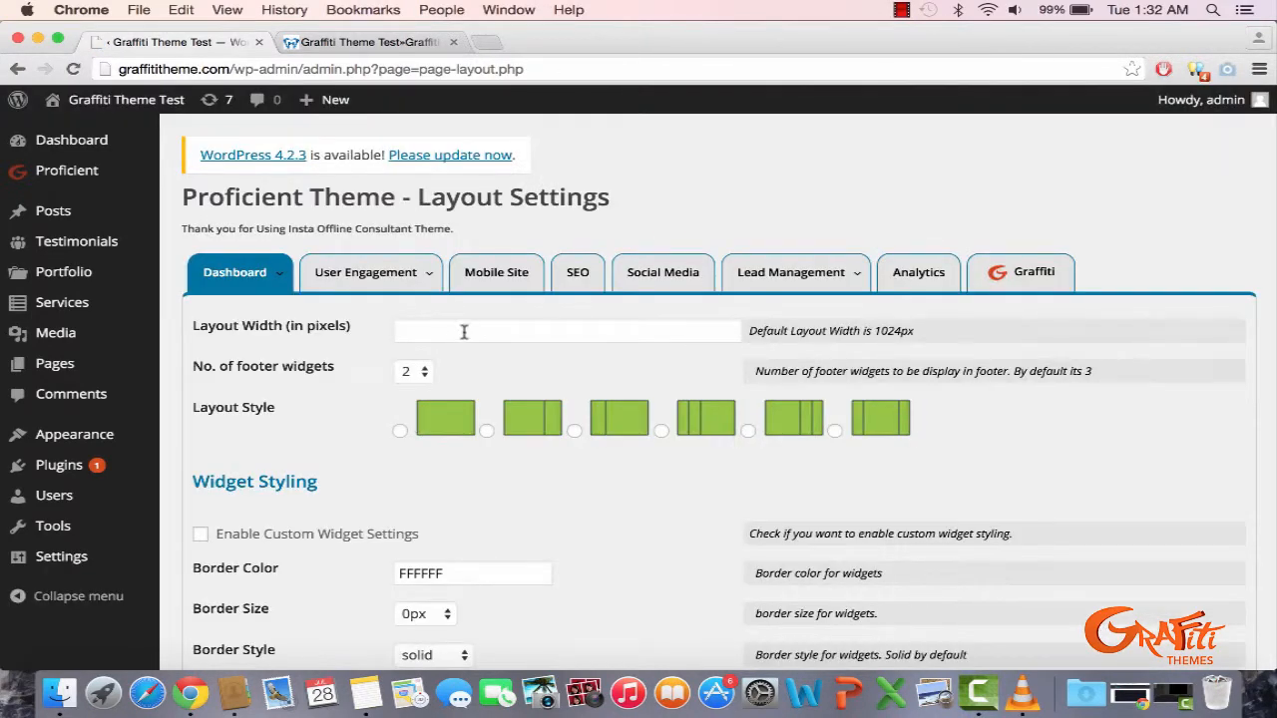
left_click(464, 333)
left_click(481, 361)
left_click(638, 325)
left_click(613, 377)
scroll(605, 379, "down", 1)
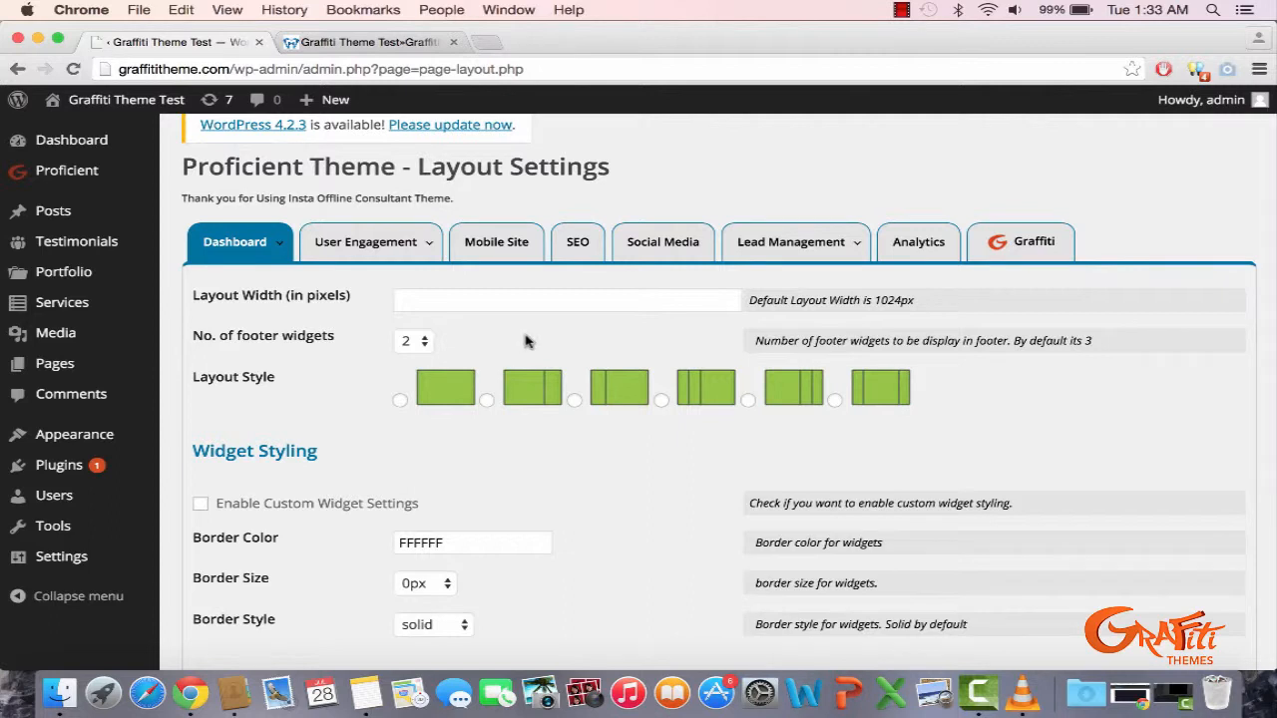
left_click(417, 342)
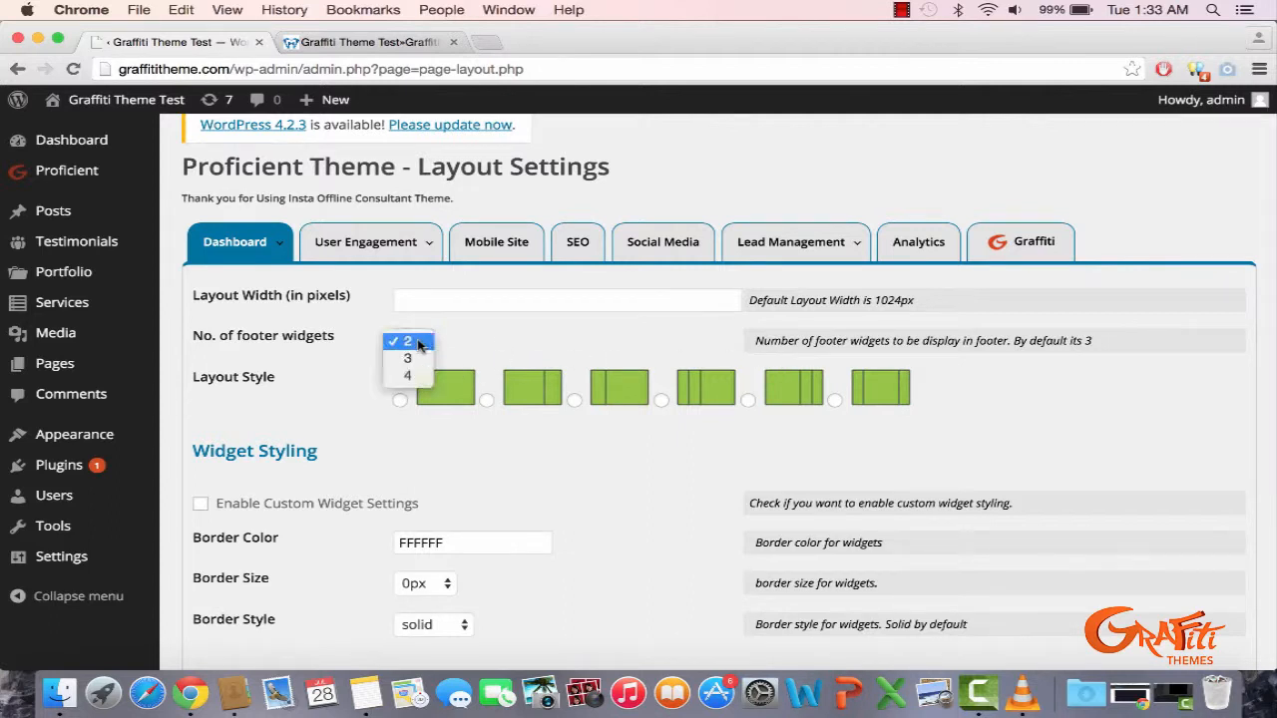
left_click(501, 356)
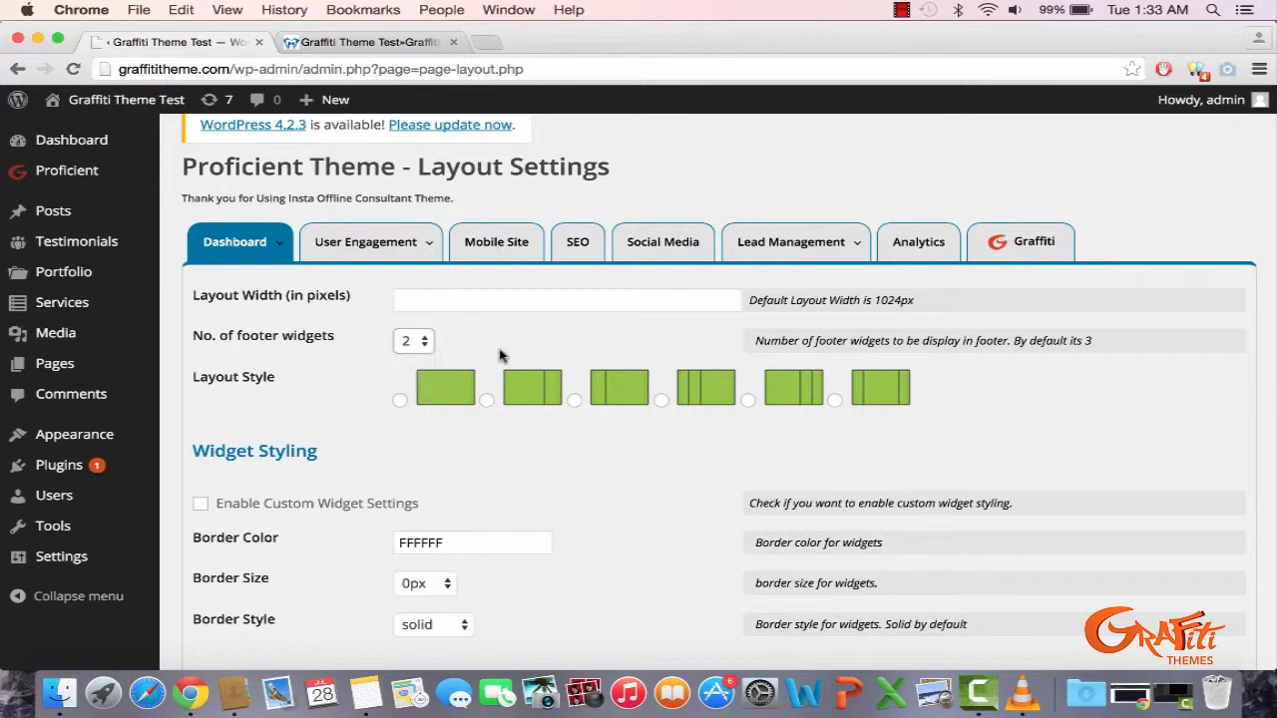
- Set the footer copyright text to "Copyright 2015 Bizomart Inc." and save the layout options
scroll(504, 359, "down", 3)
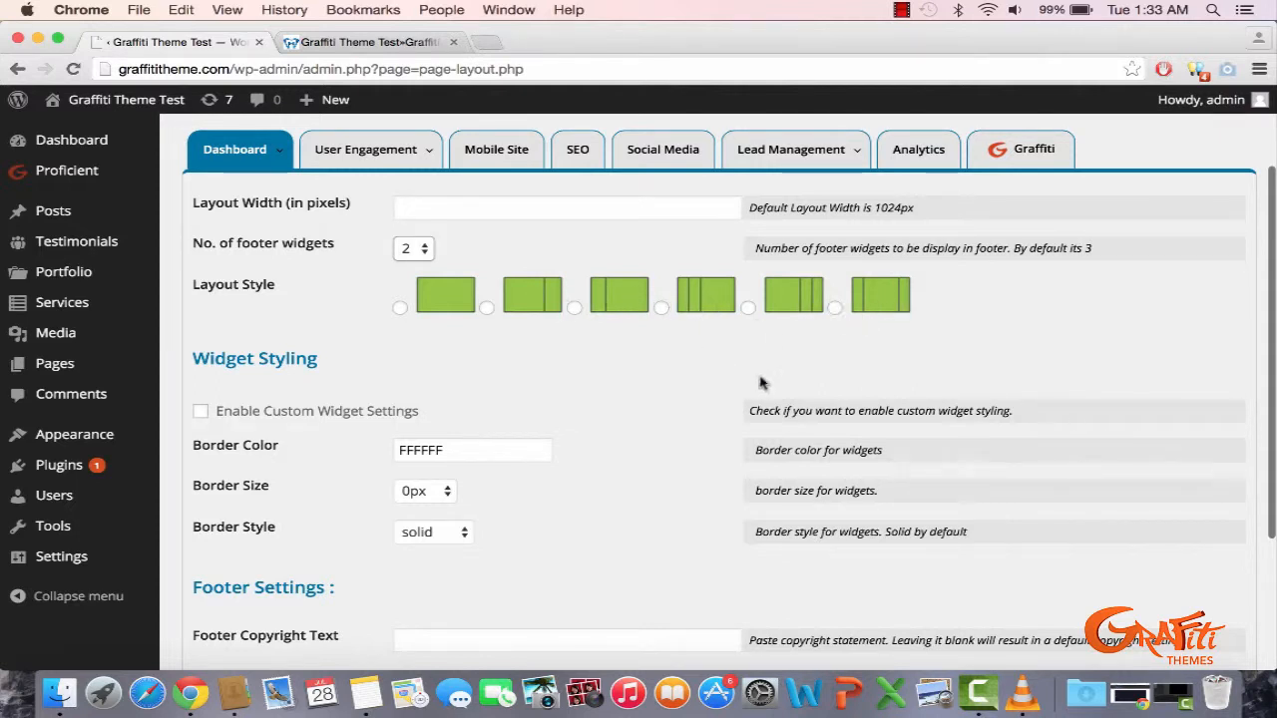
scroll(706, 458, "down", 2)
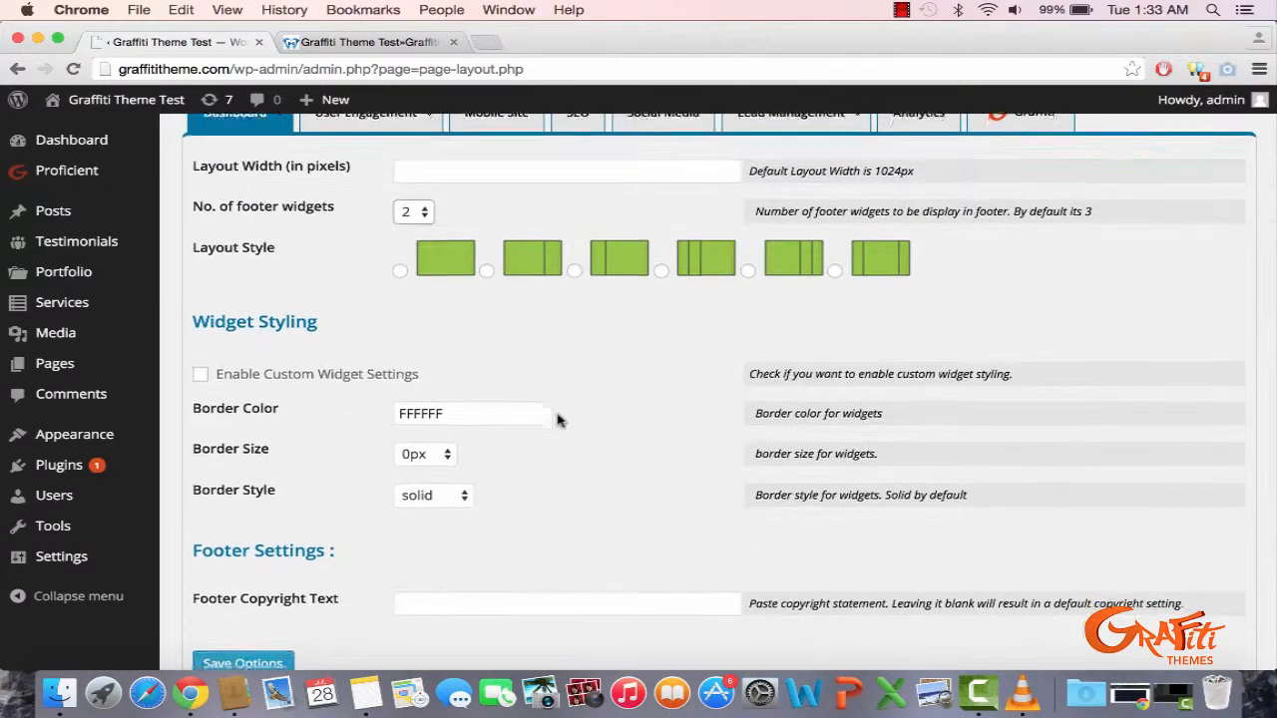
scroll(558, 418, "down", 3)
scroll(556, 391, "down", 3)
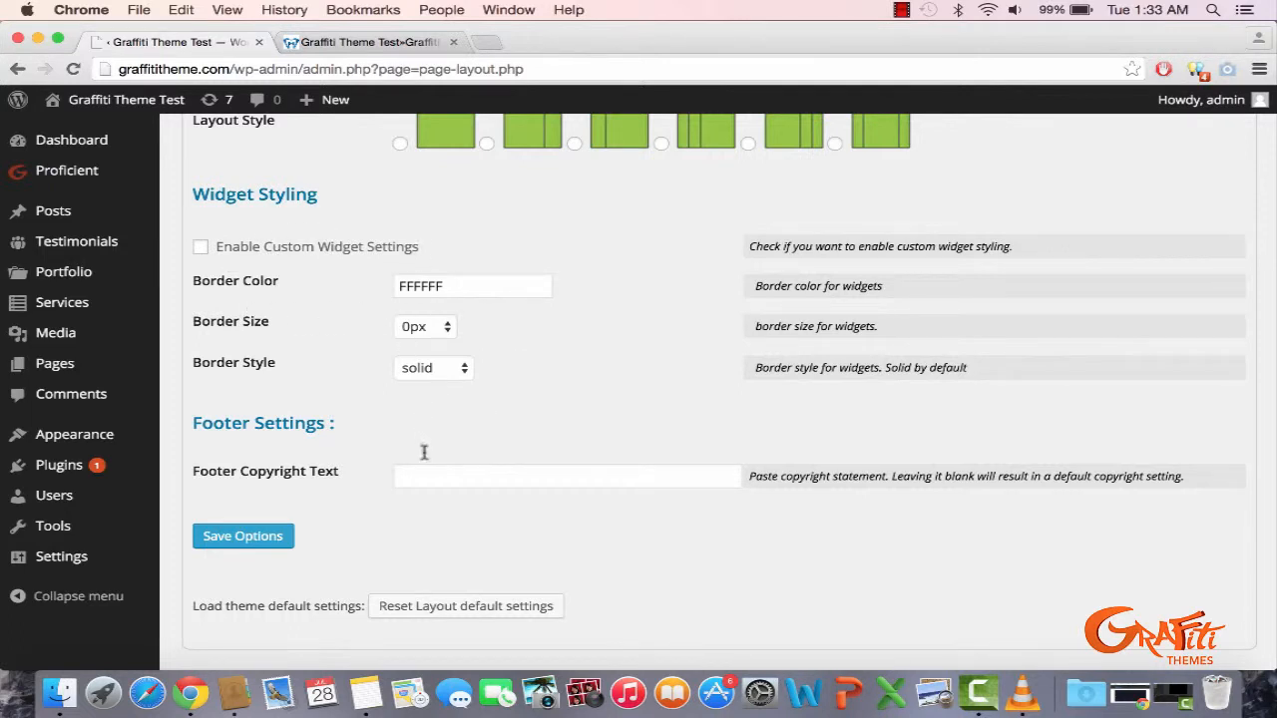
left_click(428, 483)
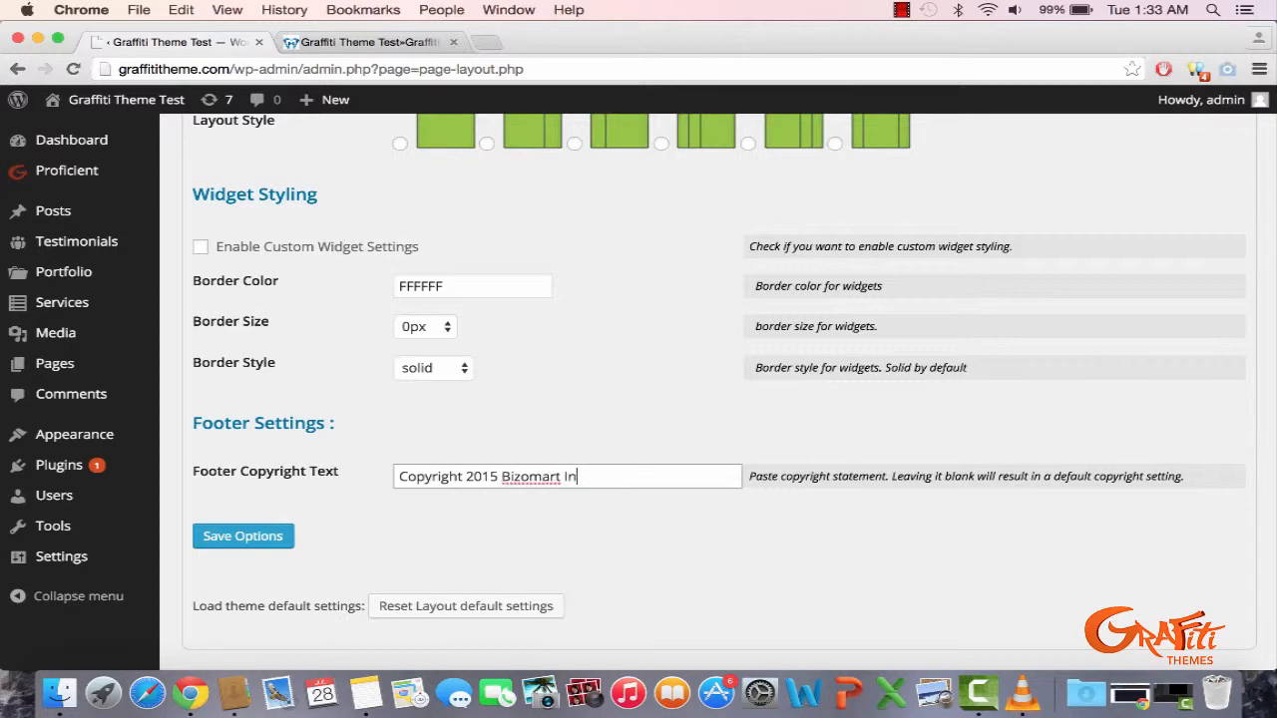
left_click(280, 535)
- Reload the site's home page to check the copyright line in its footer, and return to the Layout Settings page
left_click(355, 46)
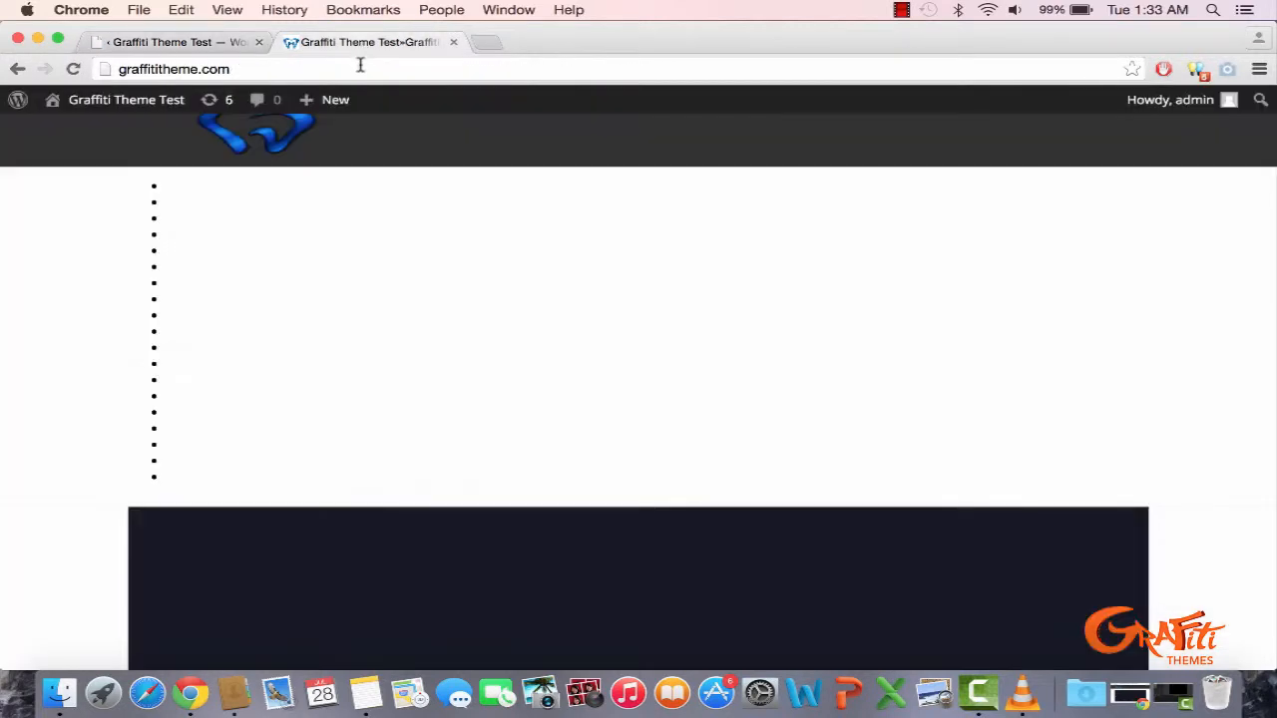
left_click(360, 66)
key("Return")
scroll(304, 362, "down", 10)
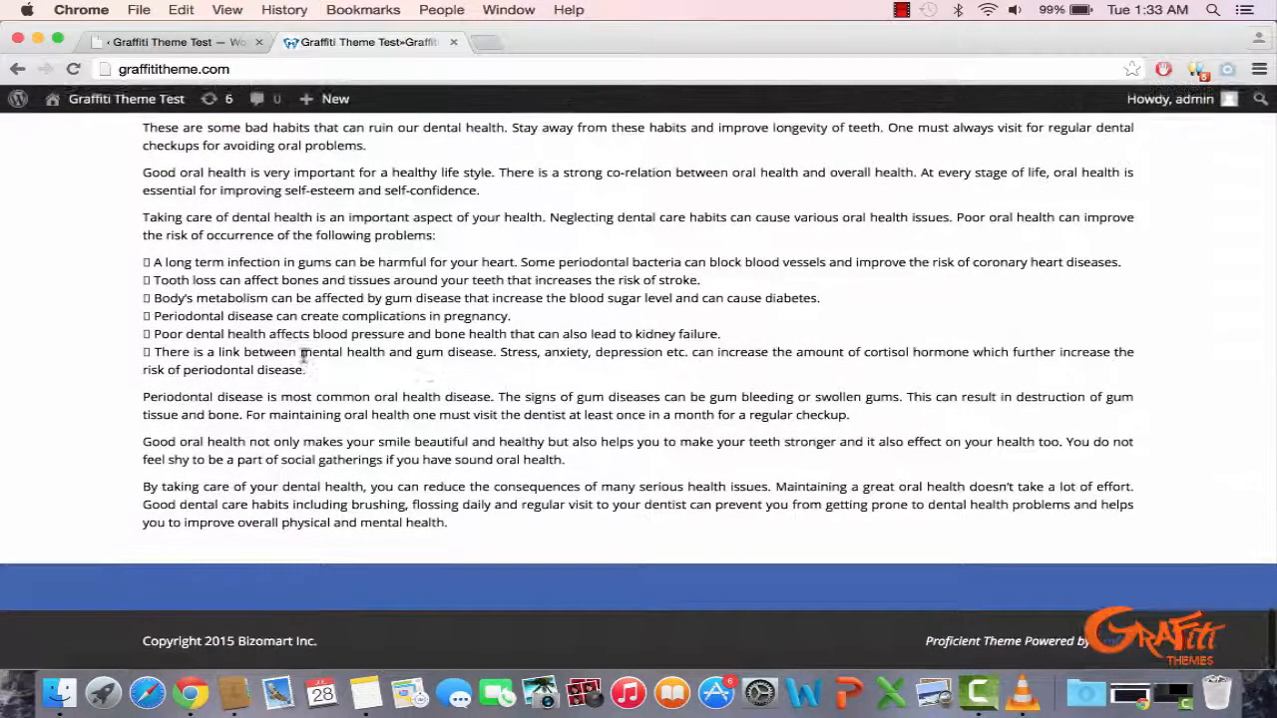
left_click_drag(148, 642, 354, 651)
left_click(353, 651)
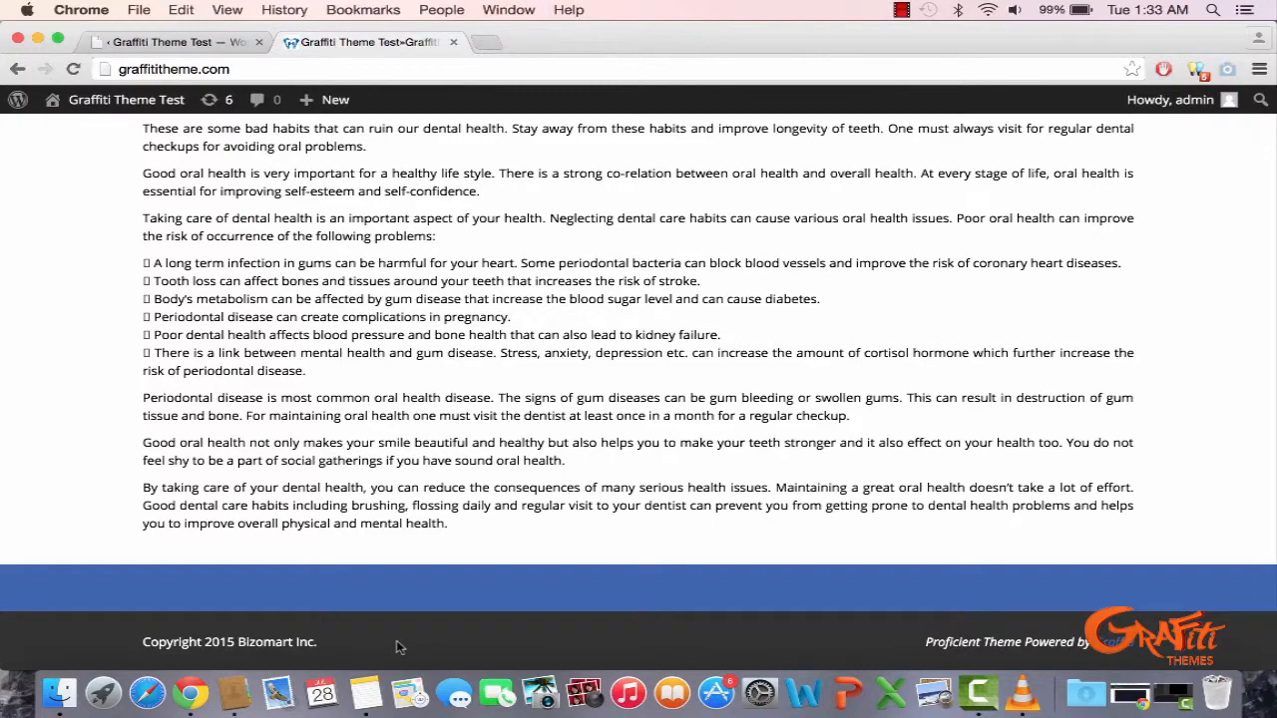
scroll(396, 648, "up", 15)
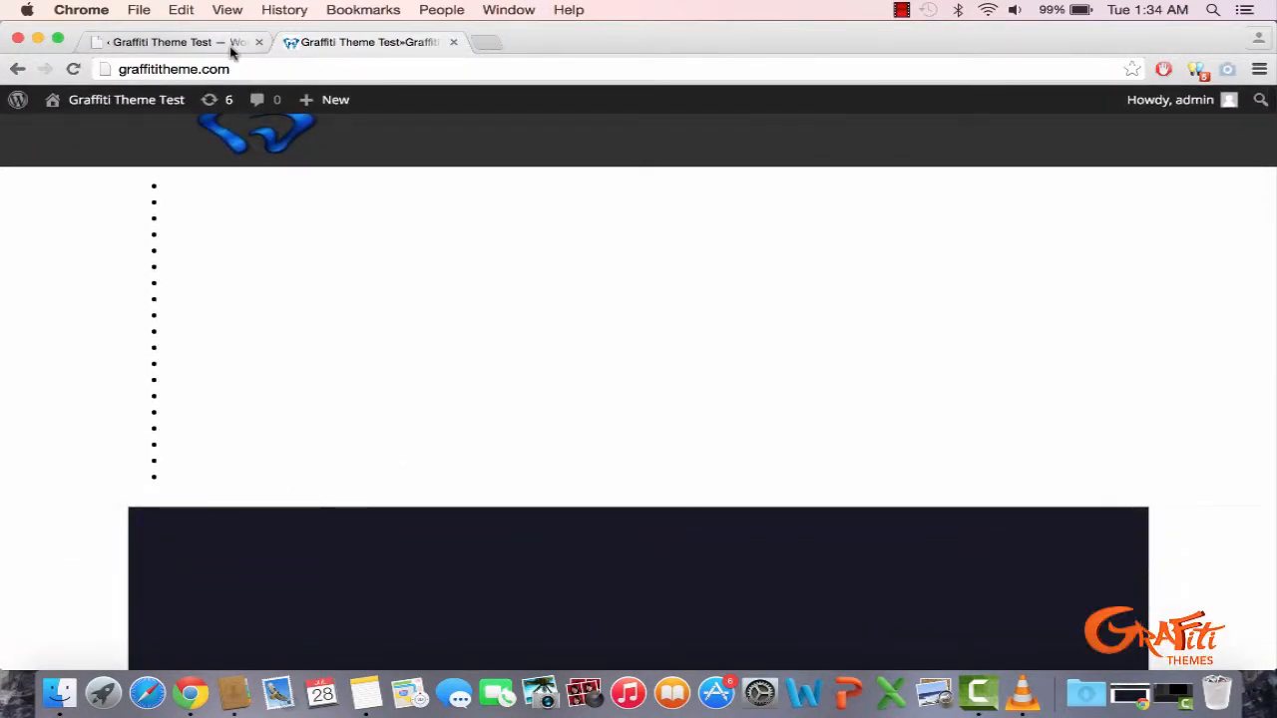
left_click(230, 46)
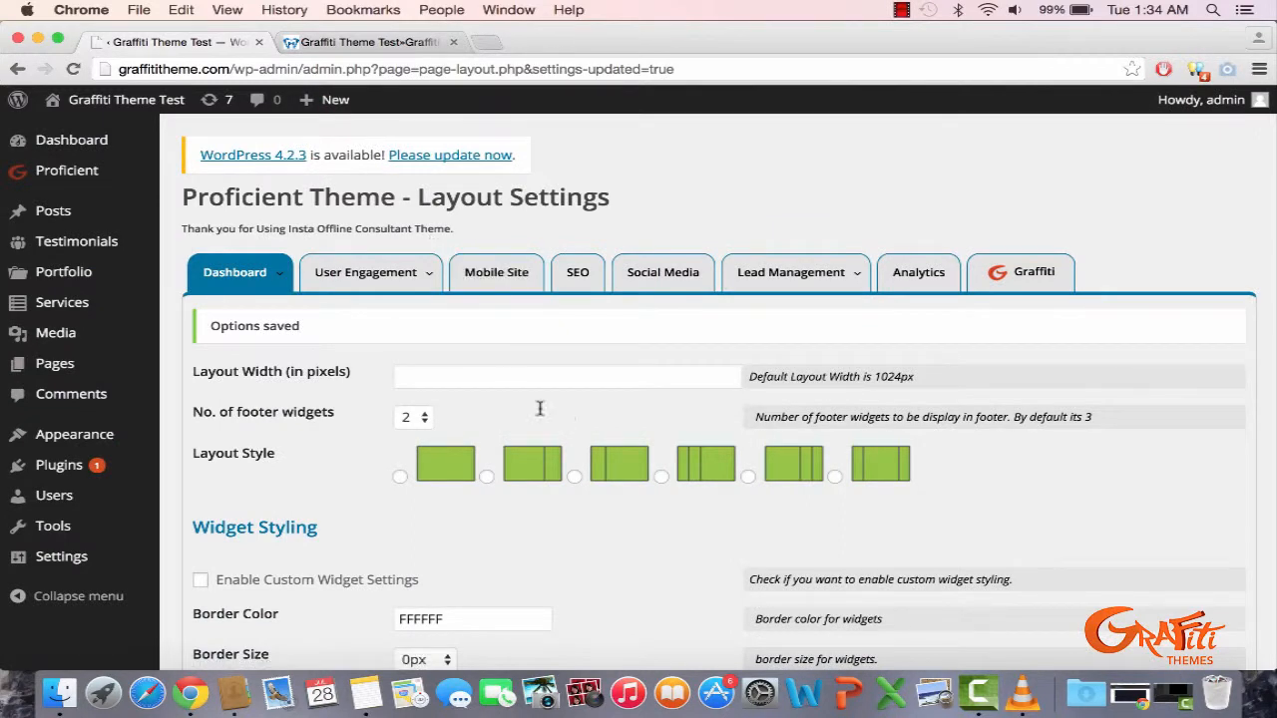
mouse_move(235, 277)
mouse_move(313, 331)
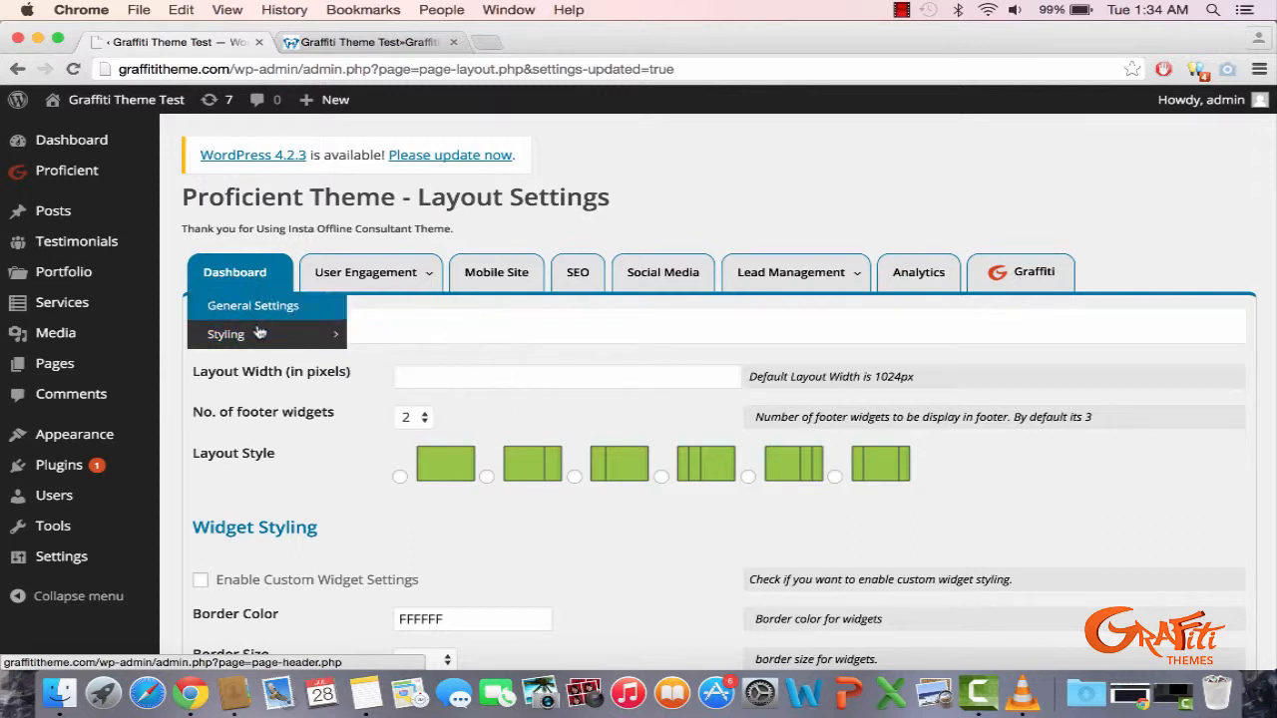
mouse_move(260, 333)
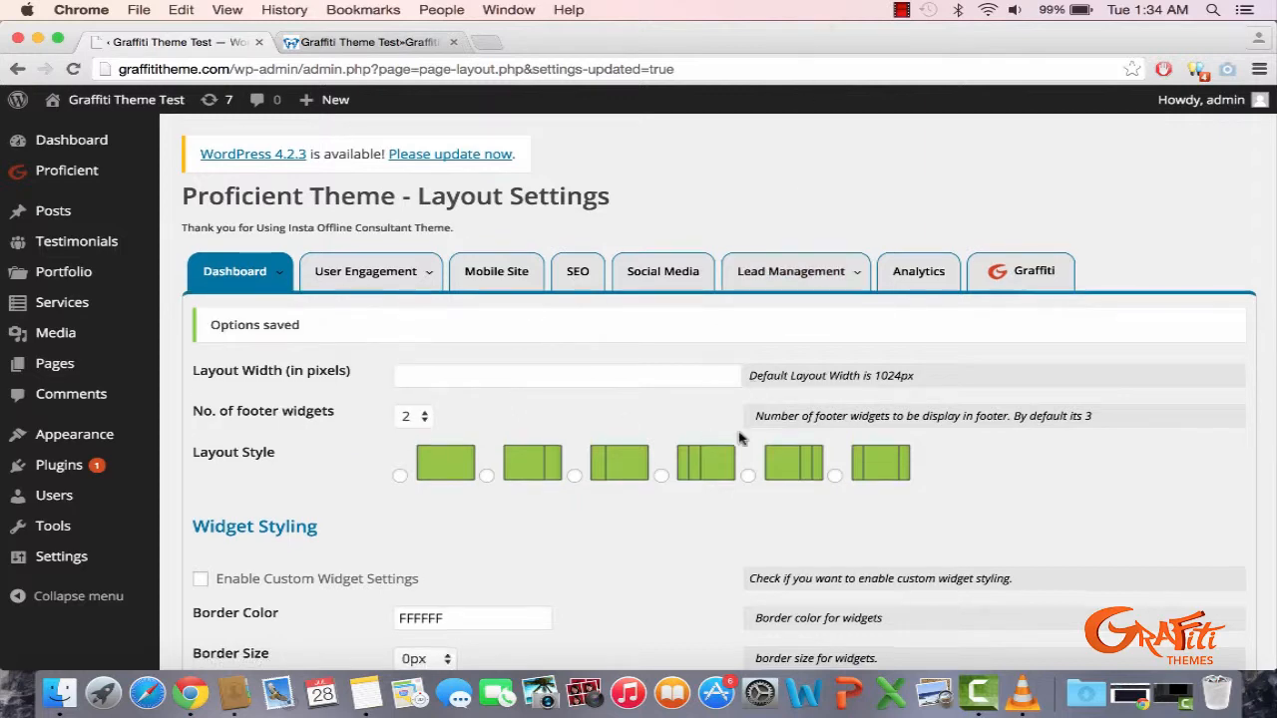
scroll(735, 433, "down", 5)
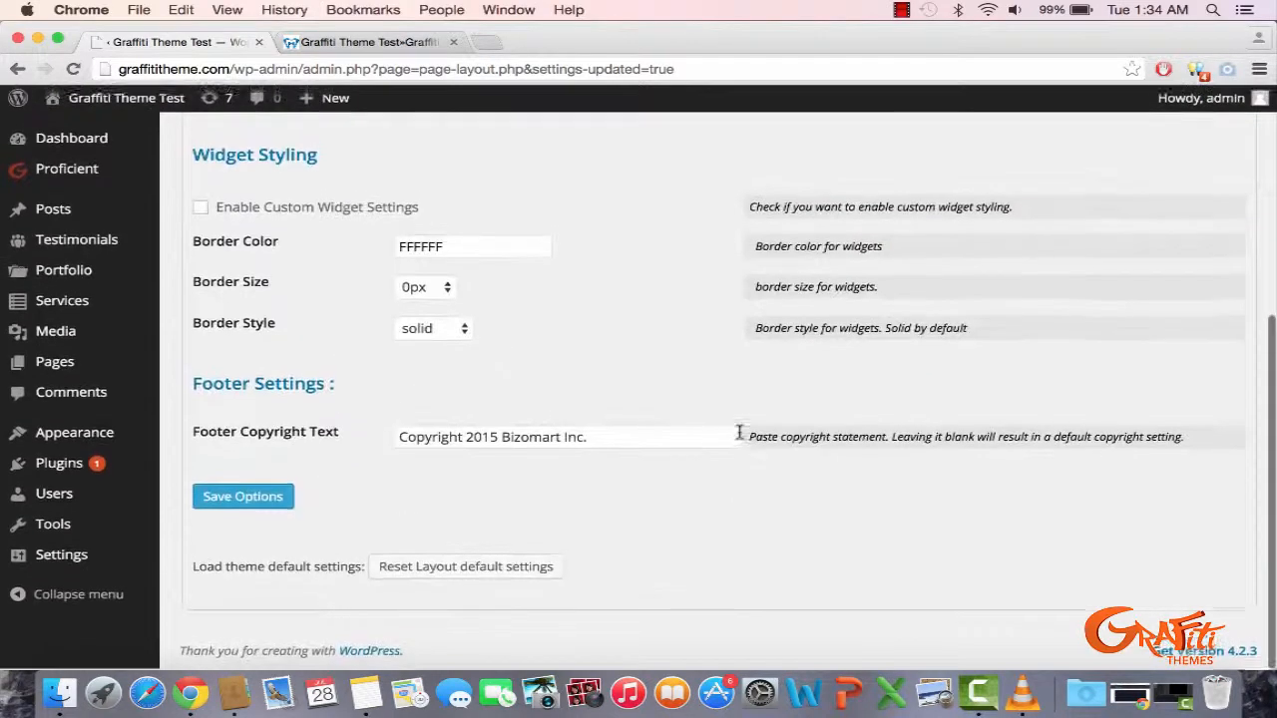
left_click(901, 10)
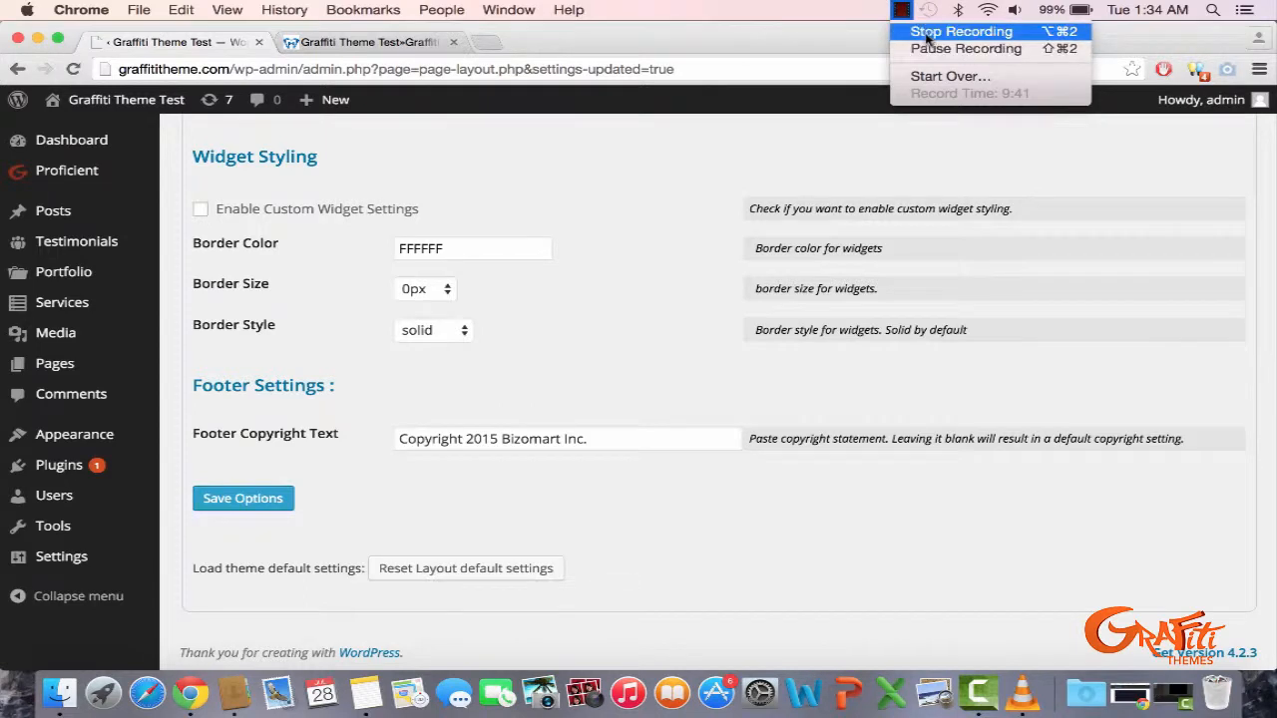